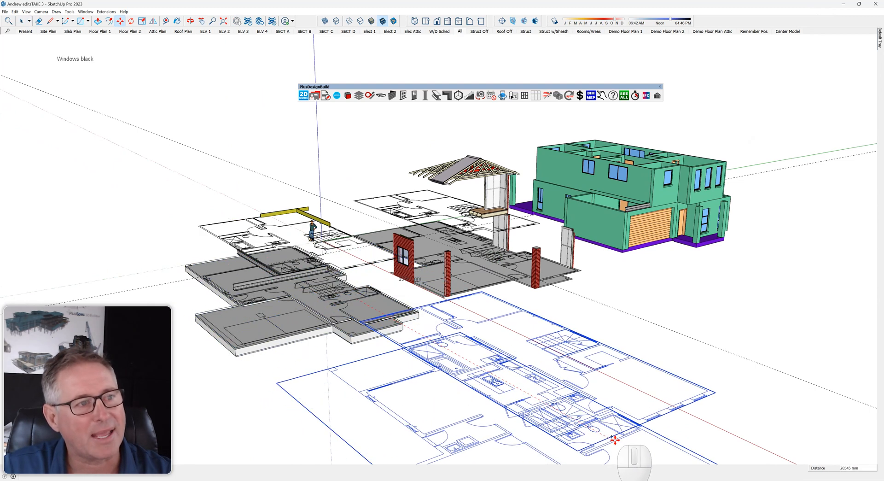
Move the selected ground floor plan linework about 22000 mm along the red axis, in front of the slab models.
middle_click_drag(615, 437, 598, 317)
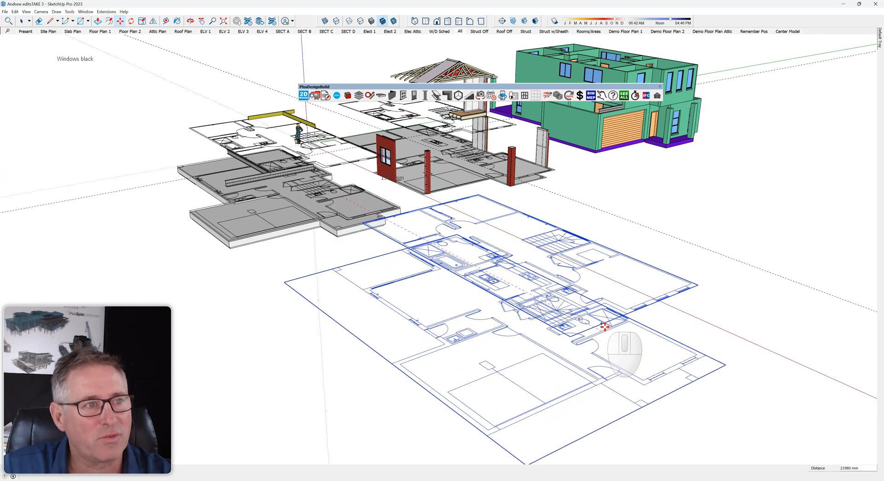
left_click(608, 332)
key("space")
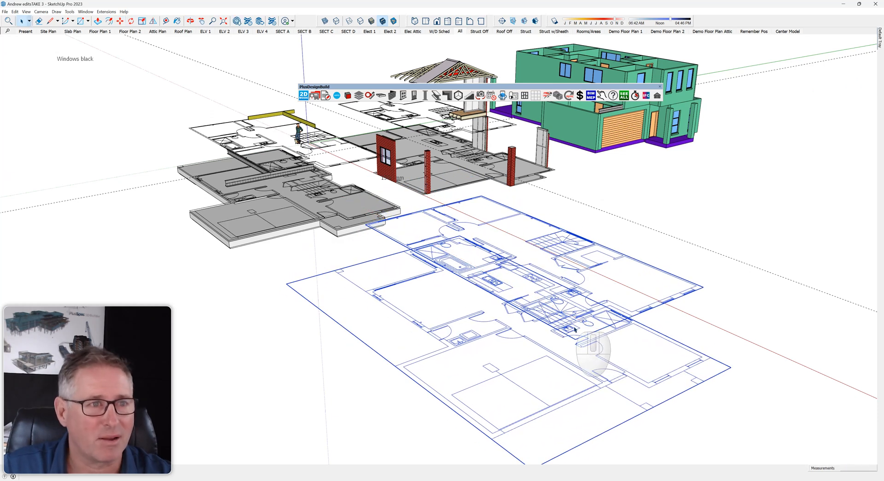
Examine the overall arrangement of house models and floor plans, including the walls and openings of the green house.
middle_click_drag(575, 329, 258, 244)
scroll(528, 226, "up", 2)
scroll(479, 270, "down", 3)
scroll(480, 269, "down", 1)
scroll(322, 336, "up", 2)
scroll(318, 334, "down", 3)
scroll(581, 265, "up", 5)
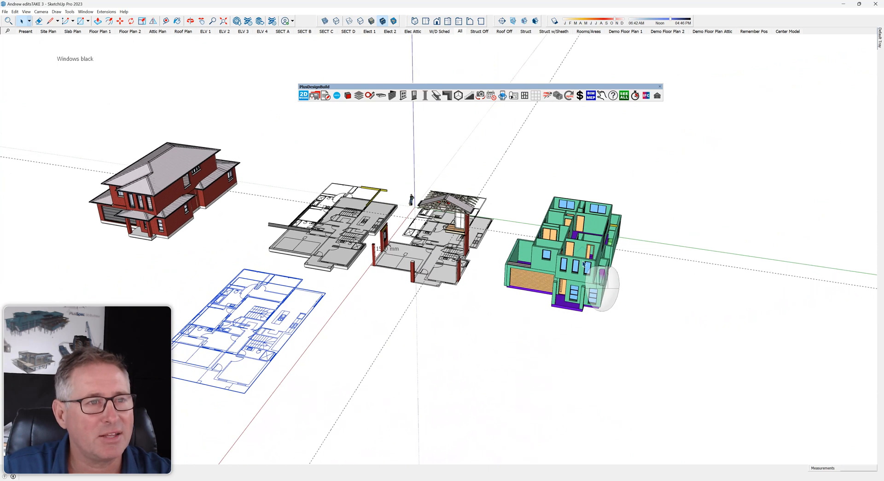
scroll(581, 264, "up", 2)
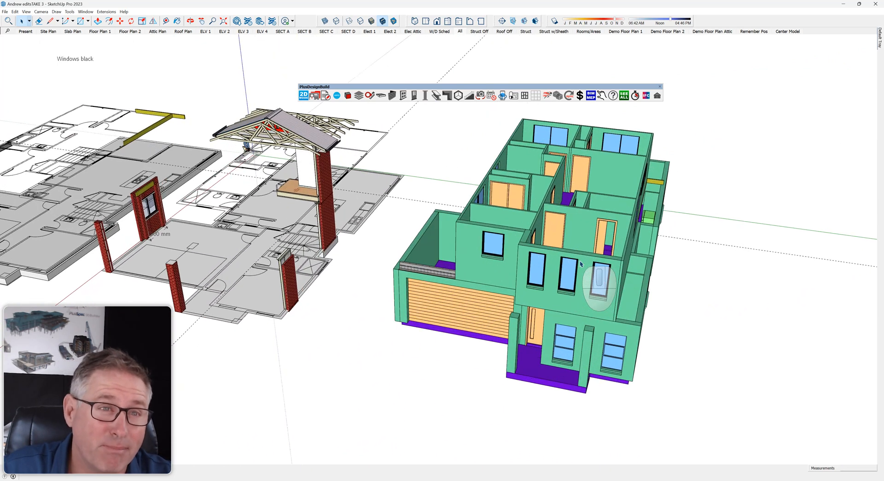
scroll(581, 264, "down", 5)
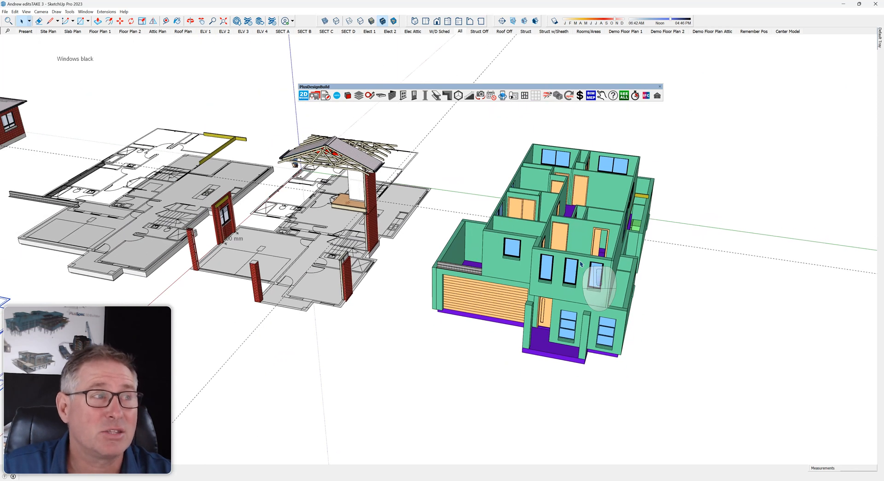
scroll(581, 264, "down", 2)
middle_click_drag(506, 269, 619, 230)
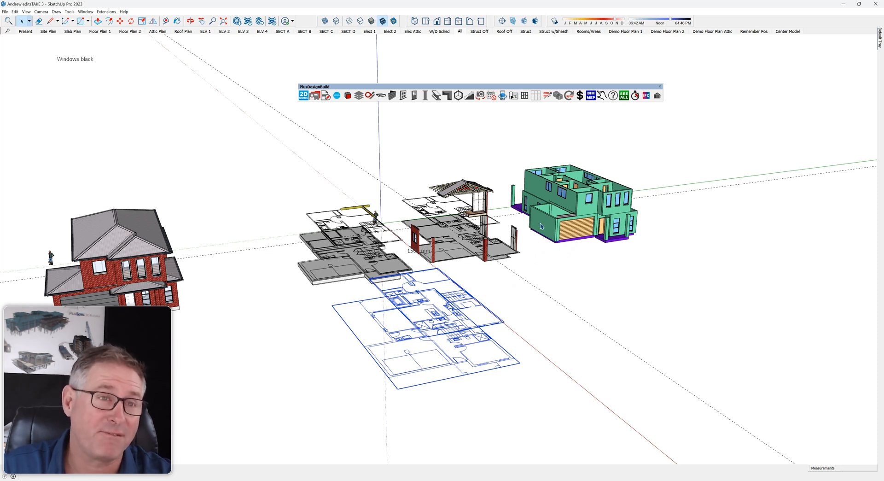
Examine the brick piers and the brick window wall standing on the ground floor slab of the sample construction model.
middle_click_drag(530, 240, 379, 259)
scroll(437, 251, "up", 3)
scroll(437, 251, "up", 8)
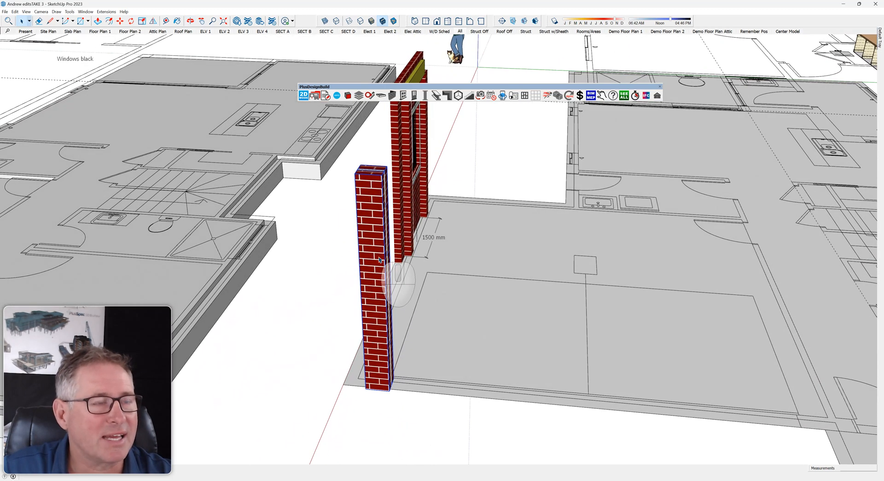
middle_click_drag(381, 305, 196, 339)
scroll(463, 287, "up", 3)
scroll(335, 315, "down", 5)
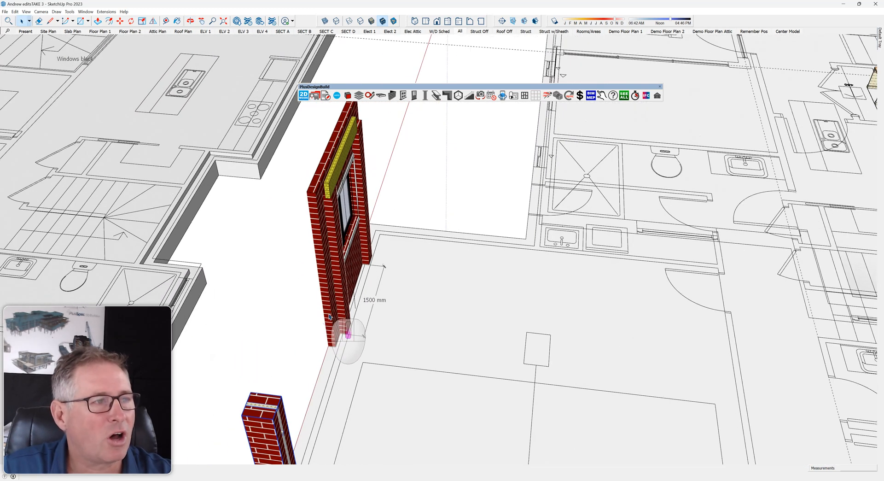
scroll(348, 303, "down", 6)
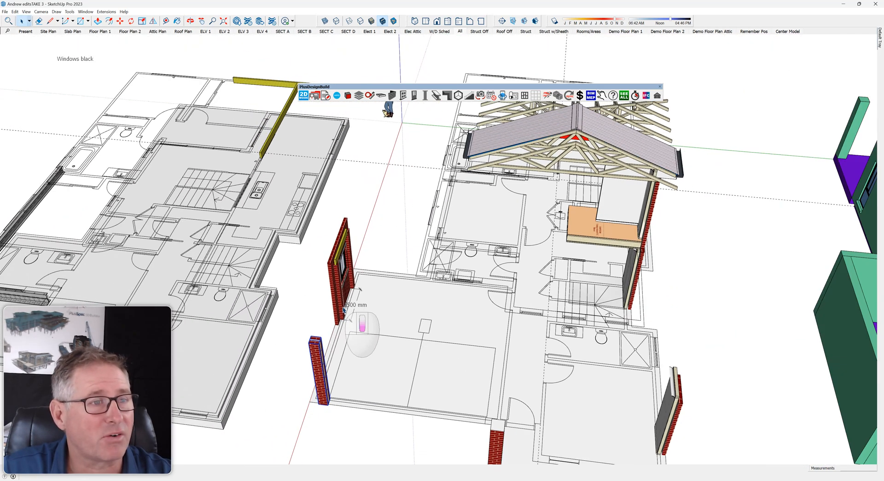
scroll(590, 401, "up", 6)
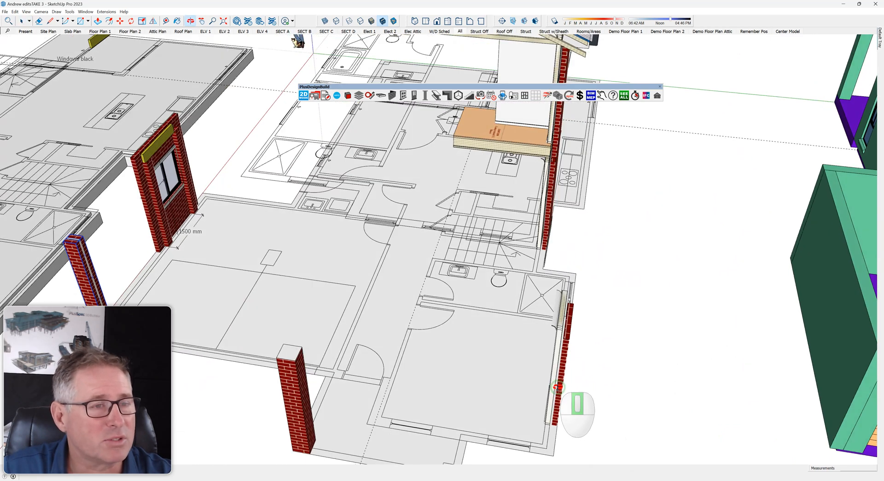
scroll(511, 406, "down", 5)
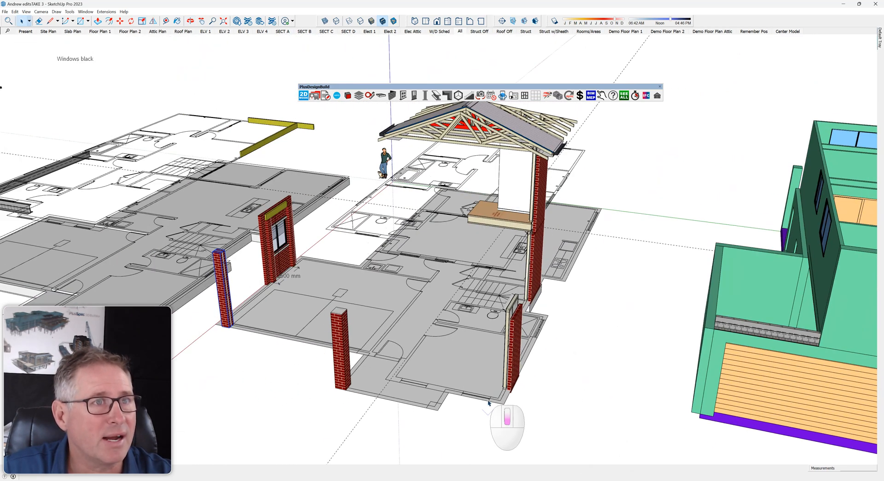
Examine how the brick veneer wall, upper floor framing and roof trusses meet in the sample construction section.
scroll(542, 263, "up", 6)
scroll(542, 264, "up", 2)
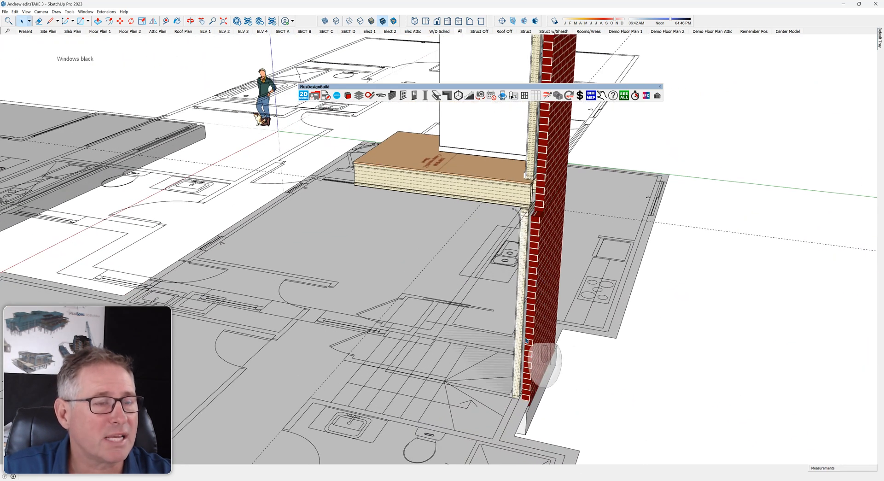
scroll(532, 296, "down", 2)
scroll(514, 221, "up", 4)
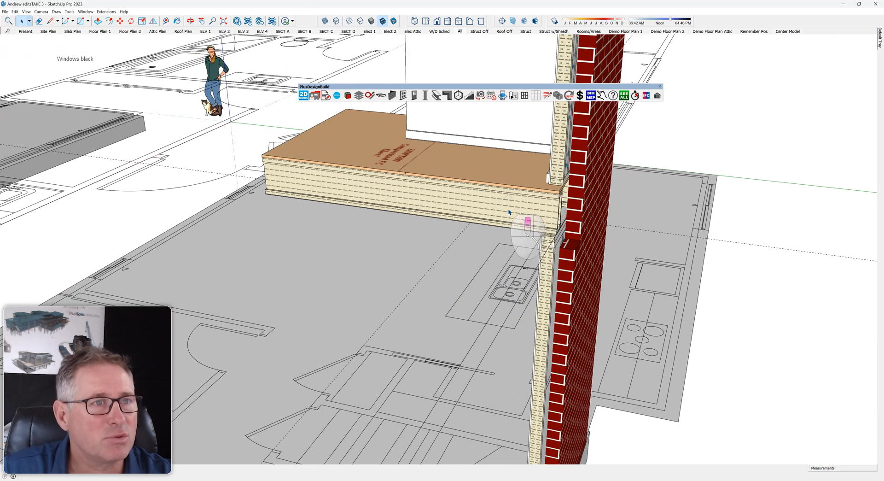
scroll(509, 212, "down", 5)
middle_click_drag(474, 336, 562, 276)
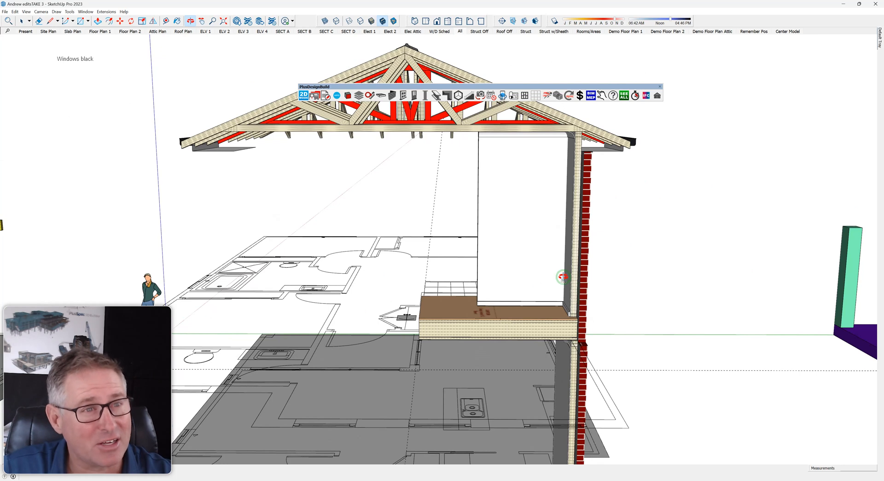
key("space")
scroll(563, 276, "down", 5)
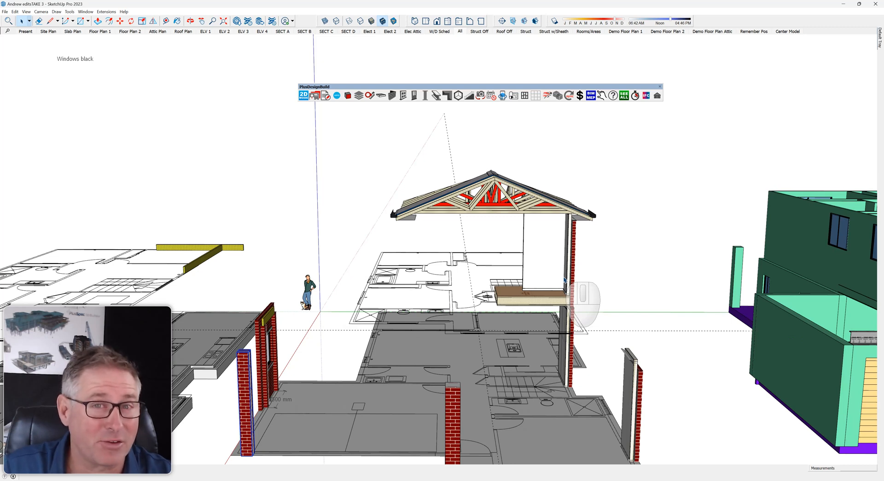
Examine the steel and timber beams placed over the stacked floor plans of the slab model.
middle_click_drag(564, 277, 734, 301)
scroll(733, 300, "up", 2)
scroll(663, 302, "down", 4)
middle_click_drag(417, 314, 488, 305)
scroll(201, 282, "up", 7)
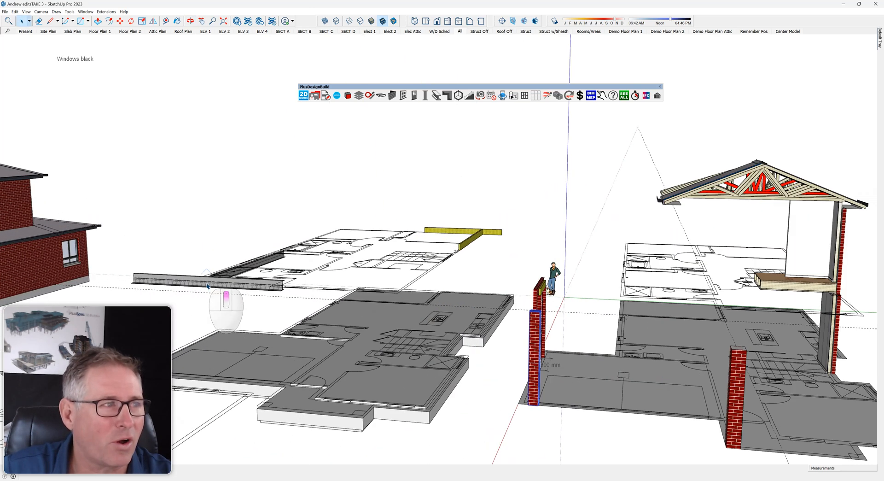
middle_click_drag(210, 284, 396, 342)
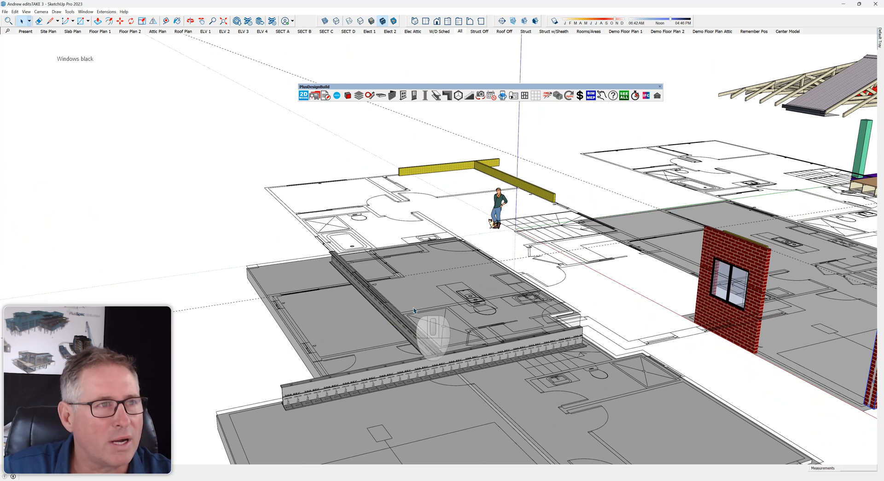
scroll(466, 174, "down", 3)
middle_click_drag(483, 203, 545, 309)
scroll(543, 310, "down", 5)
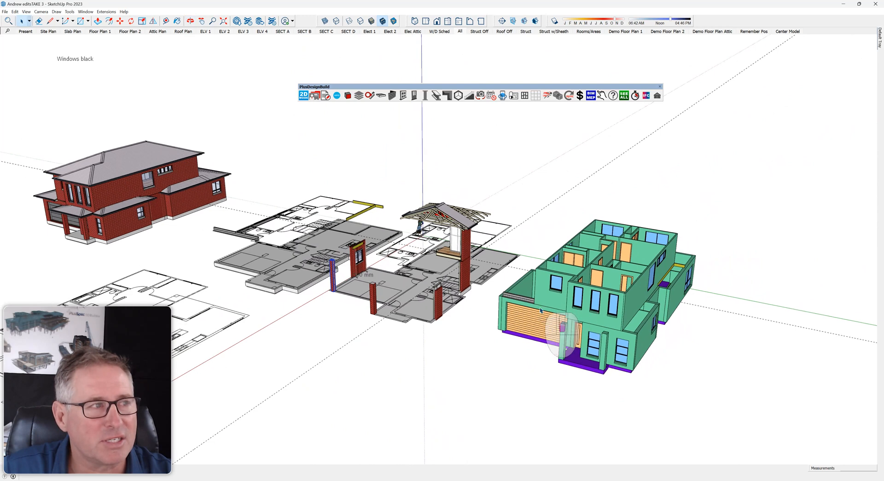
Move the selected ground floor plan about 13800 mm along the green axis, clear of the upper floor plan.
middle_click_drag(394, 309, 465, 302)
scroll(446, 295, "up", 2)
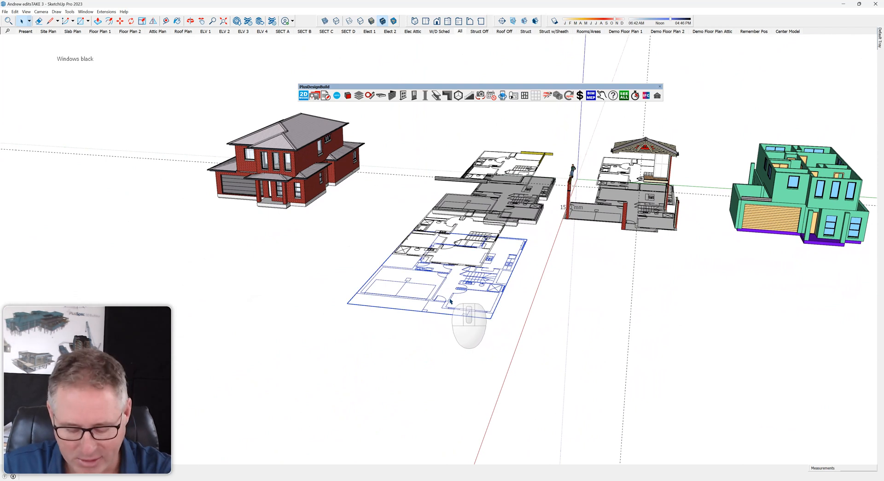
left_click(446, 298)
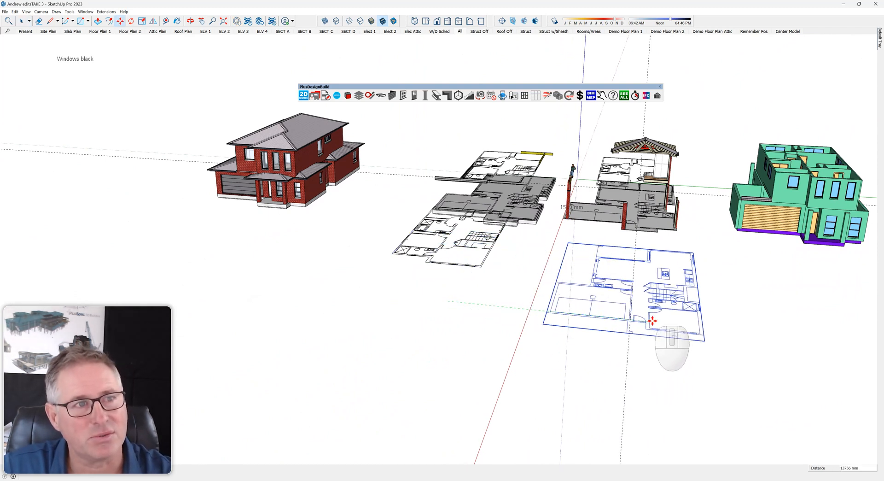
left_click(657, 321)
key("space")
Inspect the ground floor plan's exterior walls, front windows, entry door and garage linework up close.
middle_click_drag(664, 287, 611, 261)
scroll(625, 324, "up", 3)
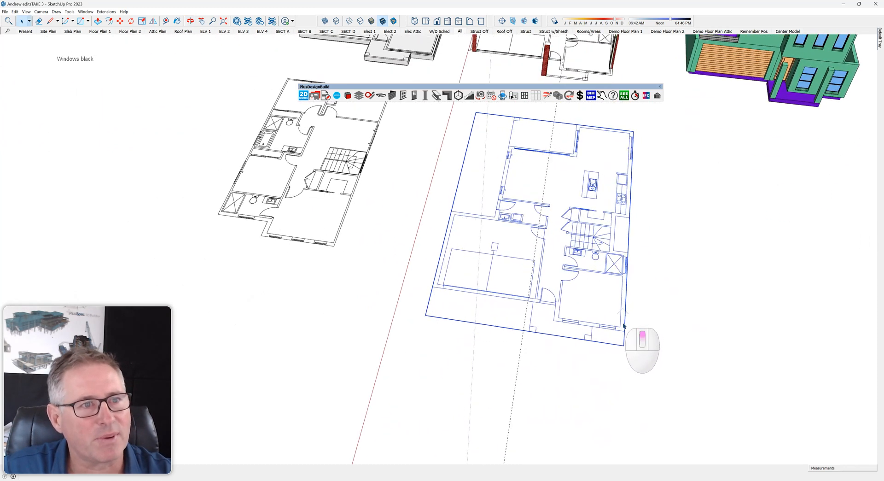
scroll(624, 325, "up", 5)
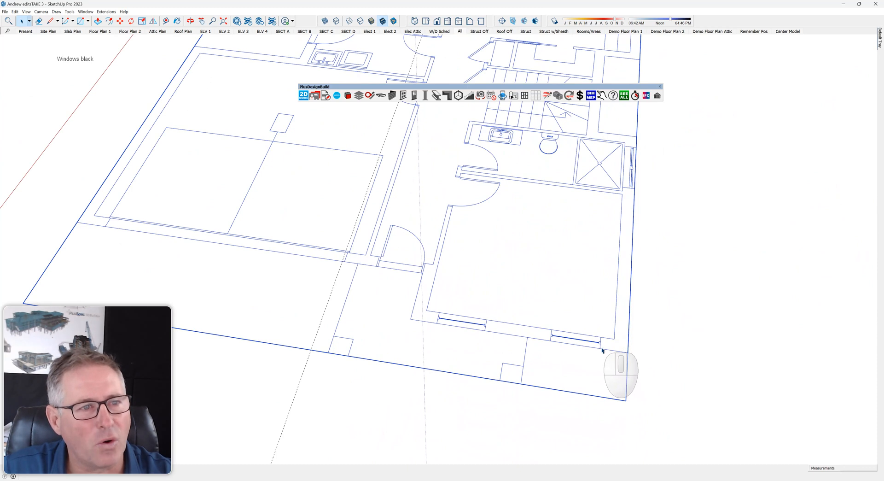
scroll(533, 337, "up", 3)
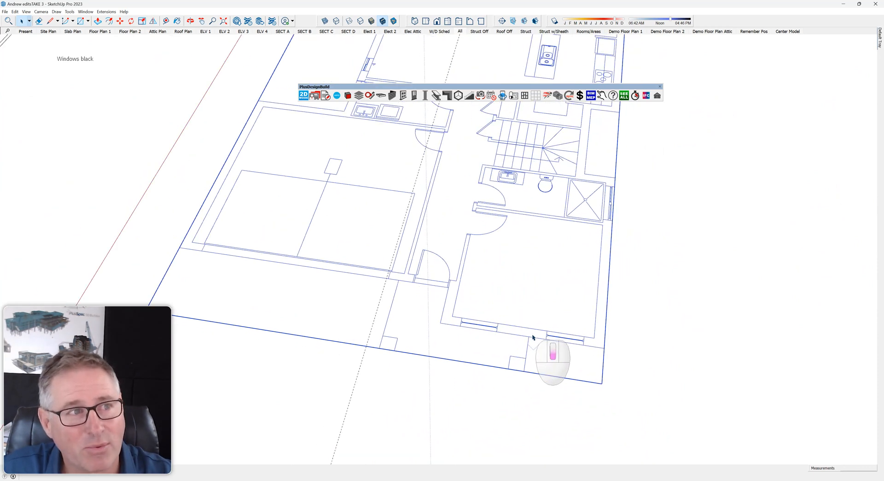
scroll(449, 274, "up", 4)
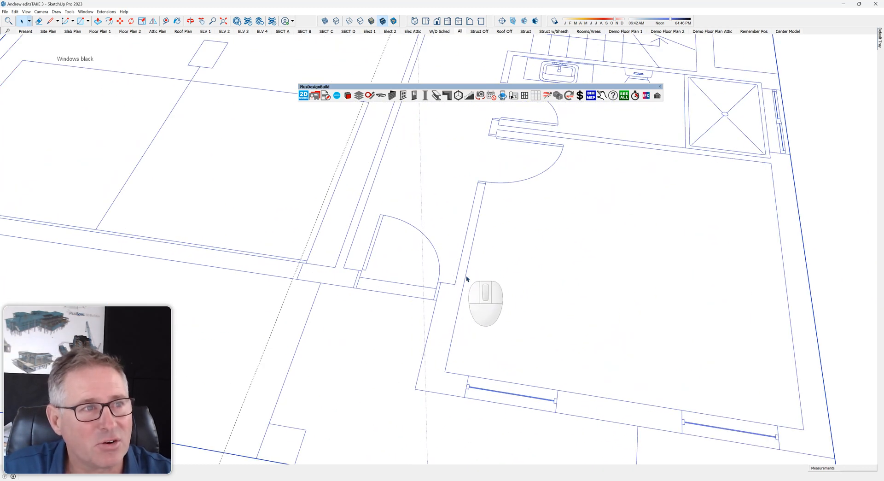
scroll(437, 322, "down", 6)
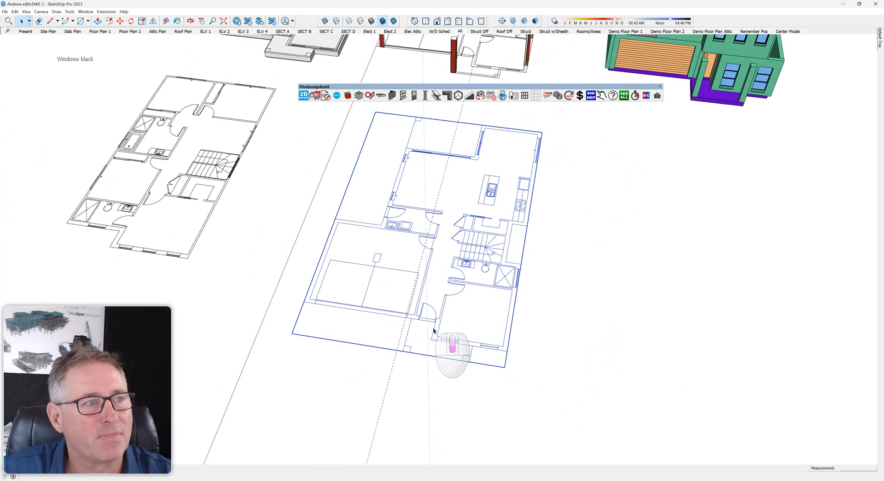
Inspect the upper floor plan's walls, windows, bathrooms and stair linework beside the ground floor plan.
scroll(434, 329, "down", 4)
scroll(260, 275, "up", 5)
scroll(258, 275, "up", 3)
middle_click_drag(259, 275, 310, 287, "shift")
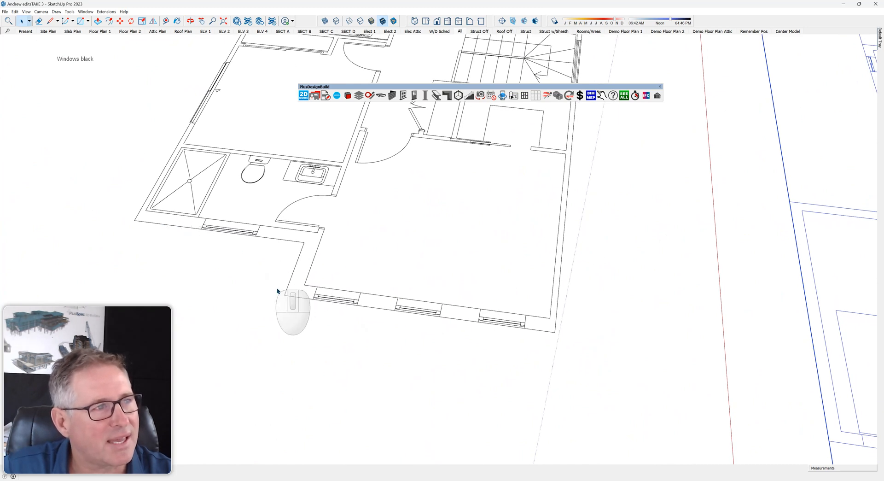
scroll(286, 276, "down", 3)
scroll(271, 239, "down", 3)
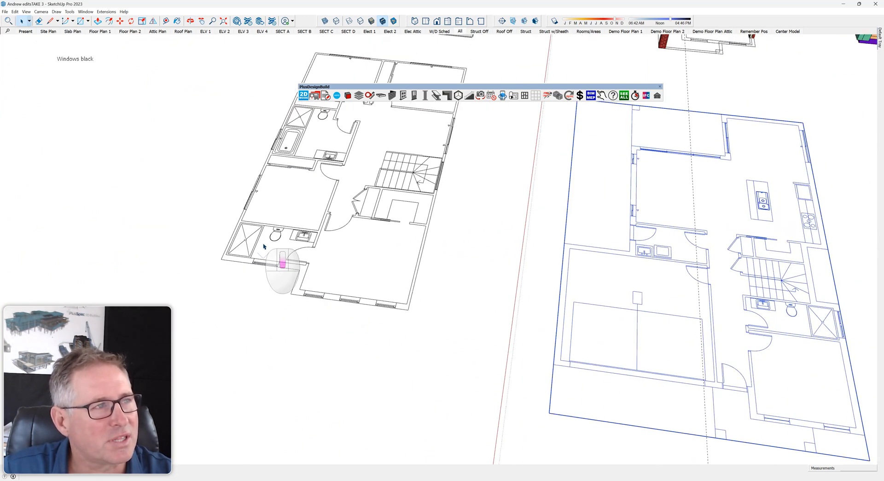
scroll(407, 255, "up", 5)
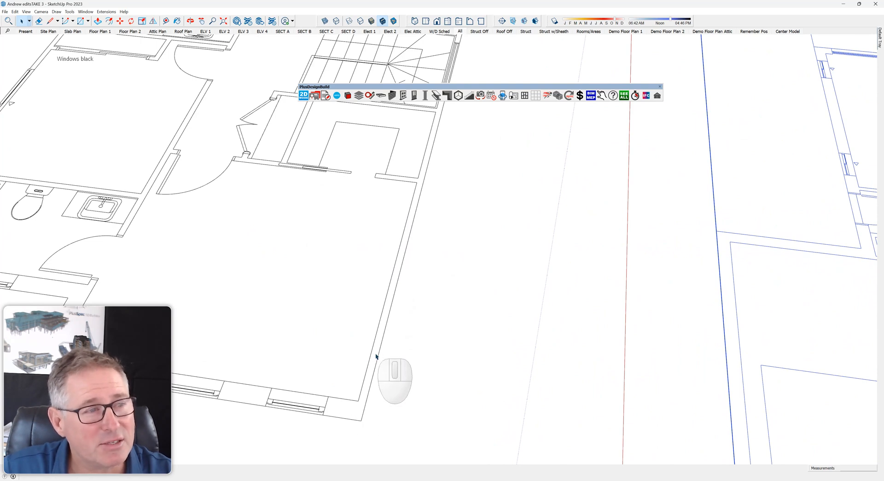
scroll(378, 357, "down", 10)
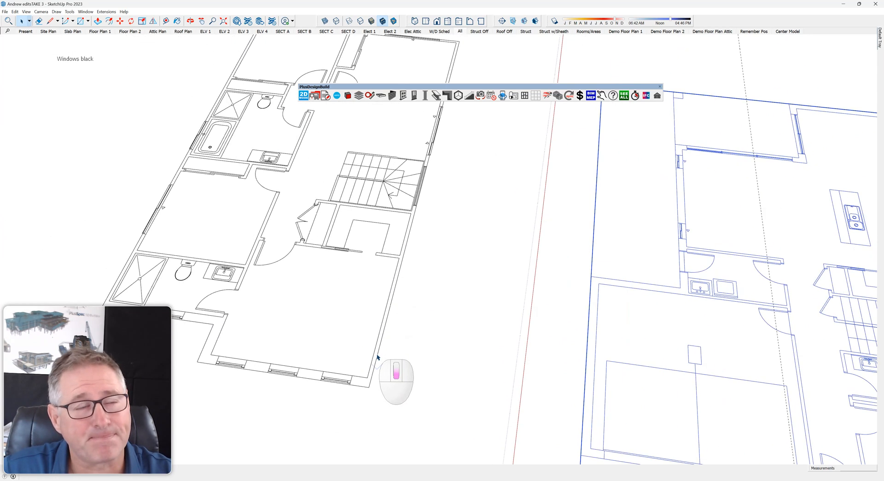
Compare the separated floor plans with the slab, sample construction, green wall and finished brick house models.
mouse_move(343, 328)
middle_mouse_down()
mouse_move(382, 334)
mouse_move(495, 387)
mouse_move(440, 291)
middle_mouse_up()
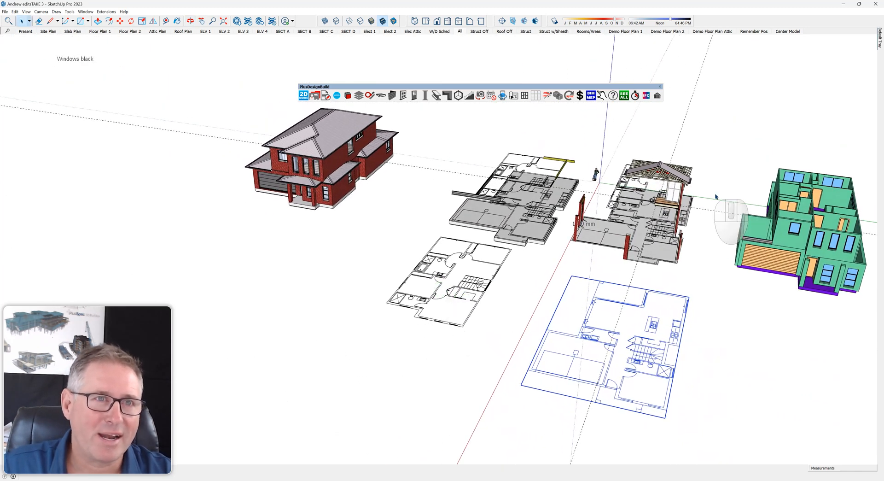
scroll(705, 227, "up", 6)
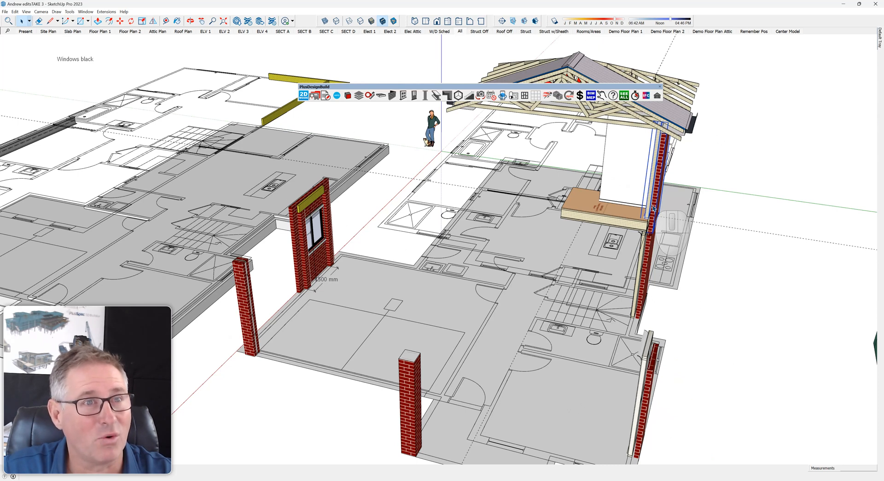
scroll(654, 208, "down", 8)
middle_click_drag(522, 227, 570, 274)
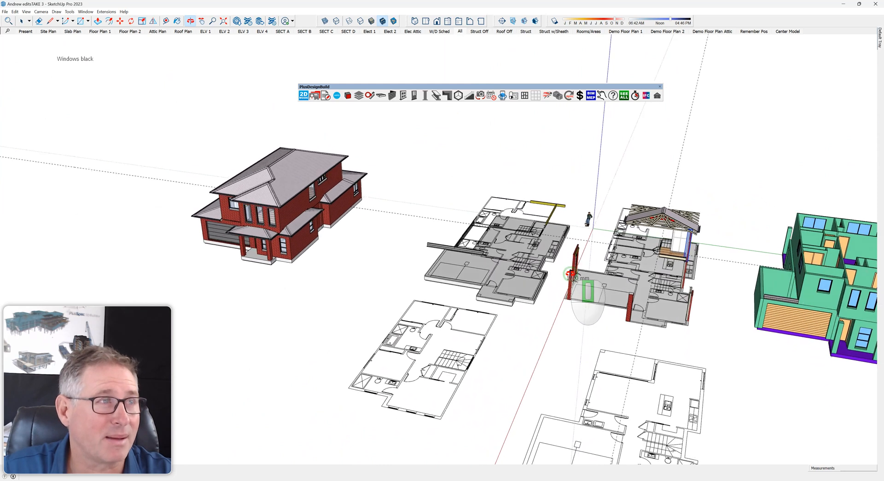
scroll(295, 230, "up", 10)
mouse_move(307, 257)
middle_mouse_down("shift")
mouse_move(367, 286)
mouse_move(342, 210)
middle_mouse_up("shift")
scroll(345, 231, "down", 6)
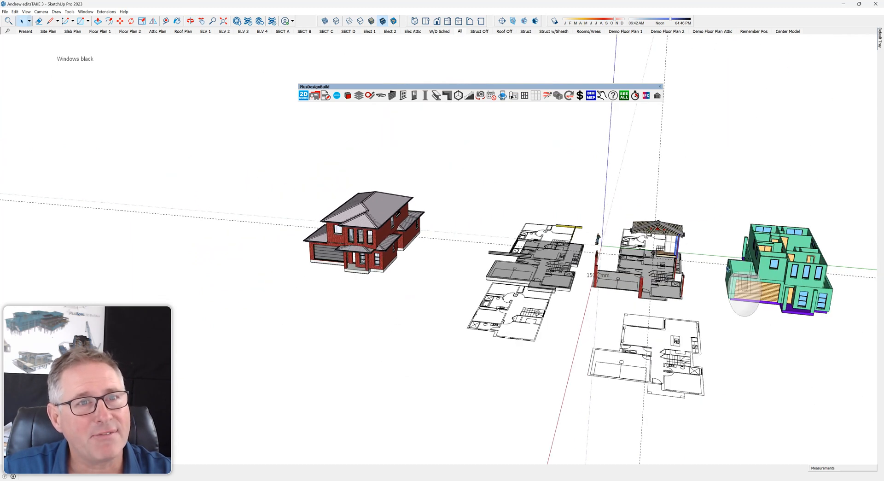
scroll(727, 269, "up", 5)
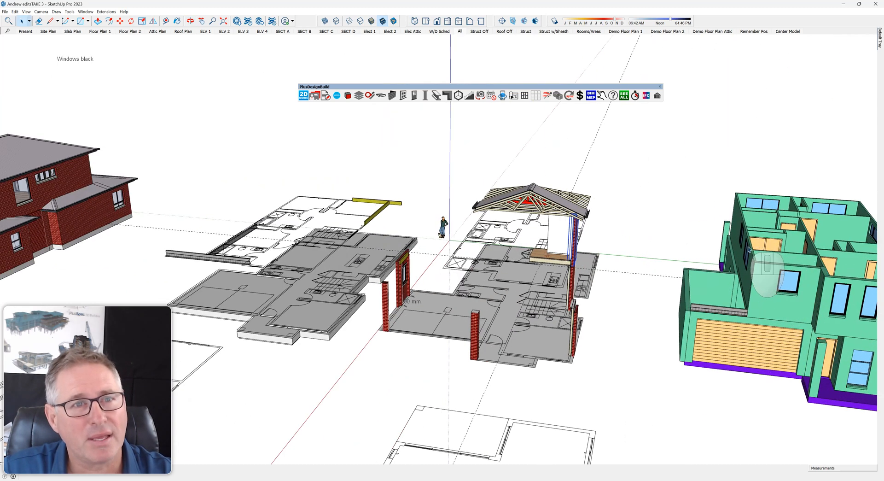
scroll(749, 250, "down", 5)
middle_click_drag(640, 270, 763, 266)
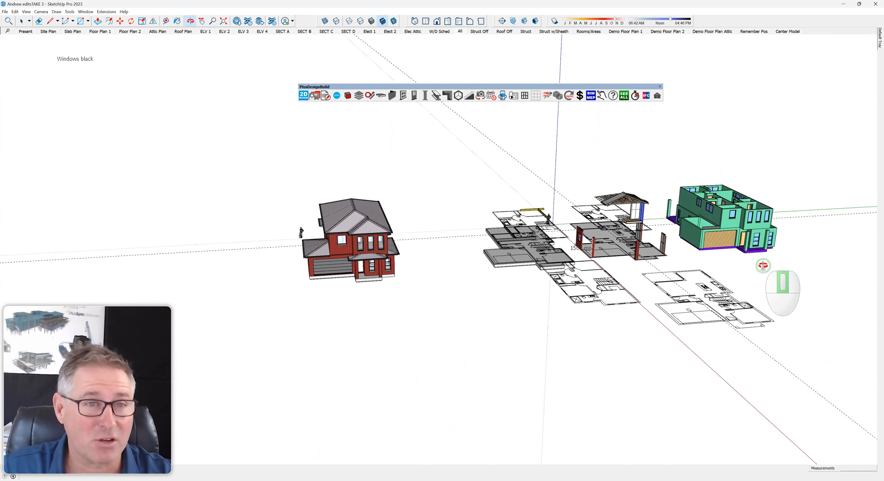
Examine the green two-storey wall model up close and select the steel beams above its garage.
scroll(752, 217, "up", 3)
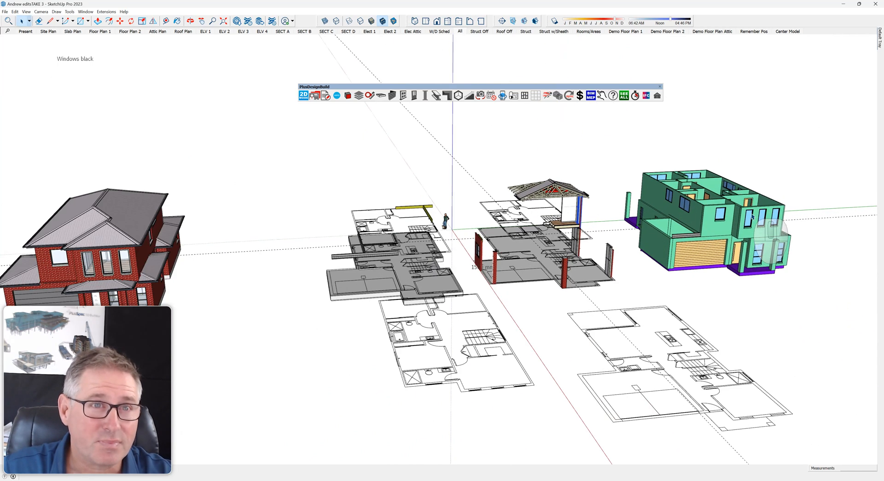
scroll(735, 207, "up", 6)
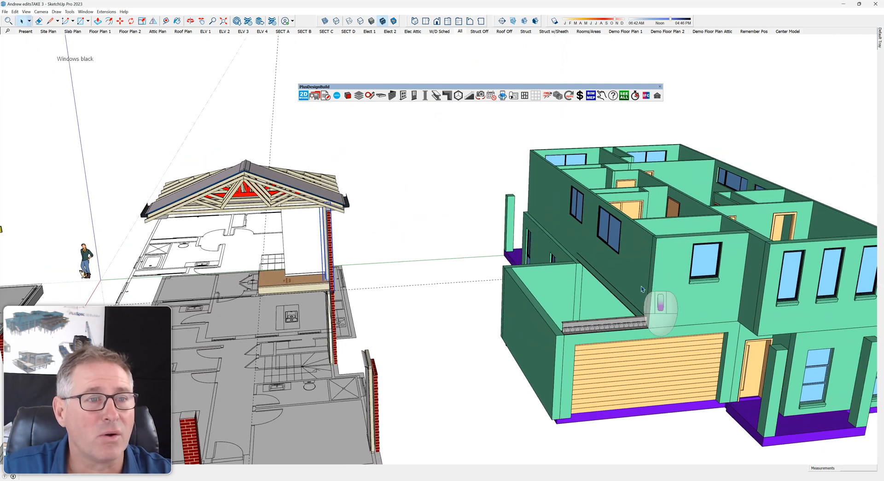
left_click(612, 328)
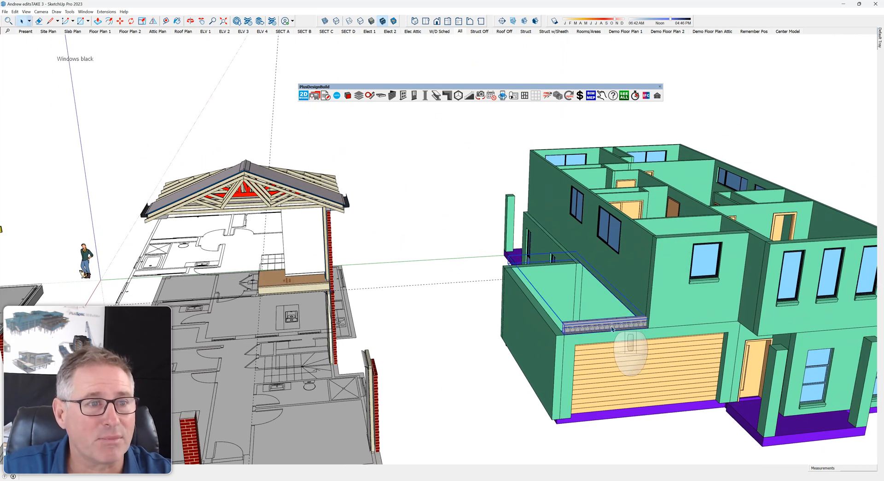
scroll(610, 328, "down", 5)
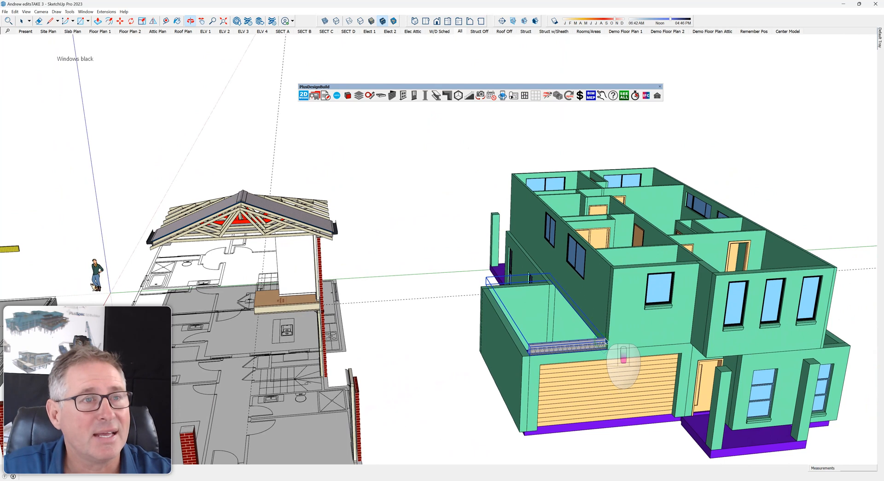
middle_click_drag(619, 313, 497, 285)
middle_click_drag(446, 275, 610, 225, "shift")
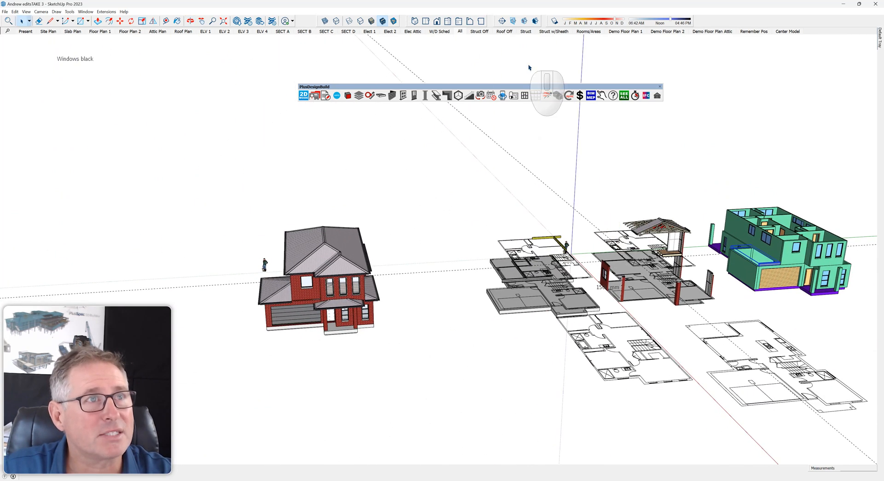
Show the Struct scene and inspect the framed brick house's 300 PFC steel beams above the garage.
left_click(526, 32)
scroll(282, 299, "up", 5)
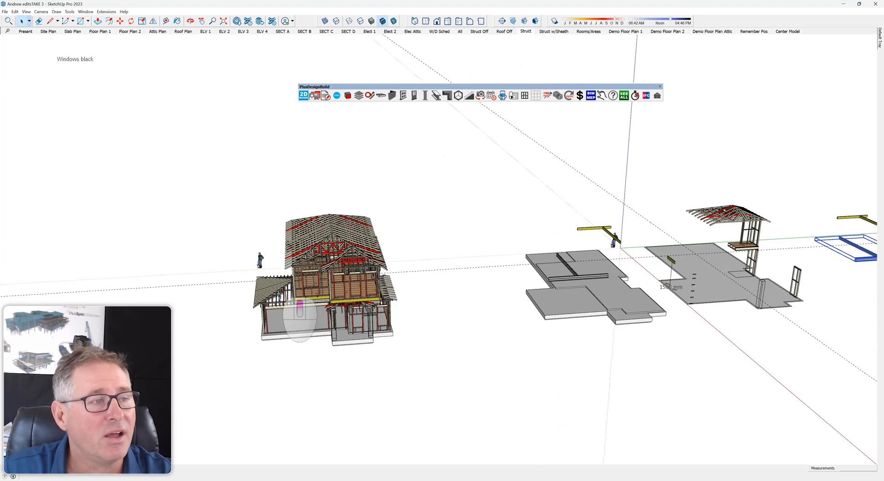
scroll(282, 299, "up", 3)
middle_click_drag(324, 307, 410, 277)
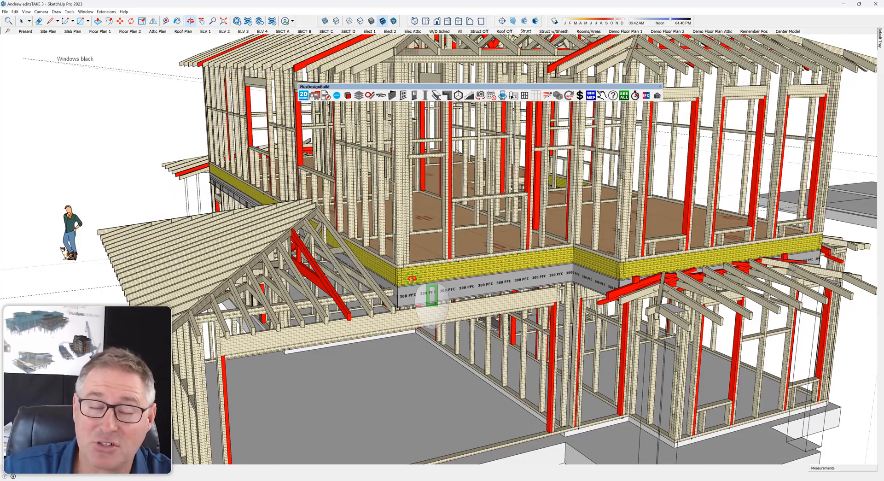
middle_click_drag(412, 278, 450, 270)
scroll(450, 270, "down", 5)
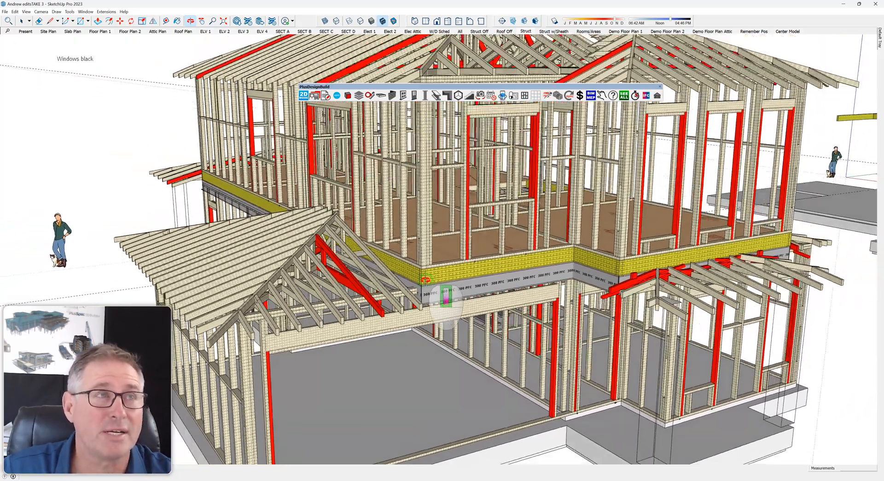
Examine the floor-edge beams, wall frames and lower roof framing at the framed house's front corner and side.
middle_click_drag(617, 277, 353, 253)
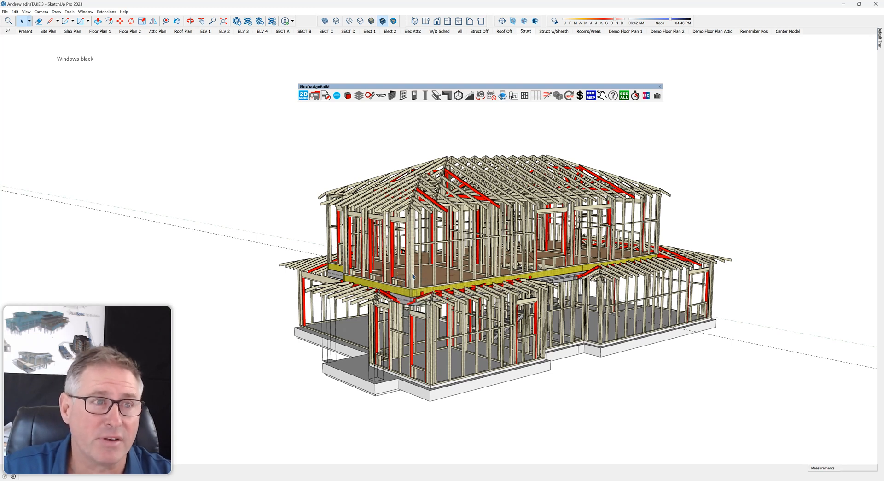
scroll(413, 276, "up", 6)
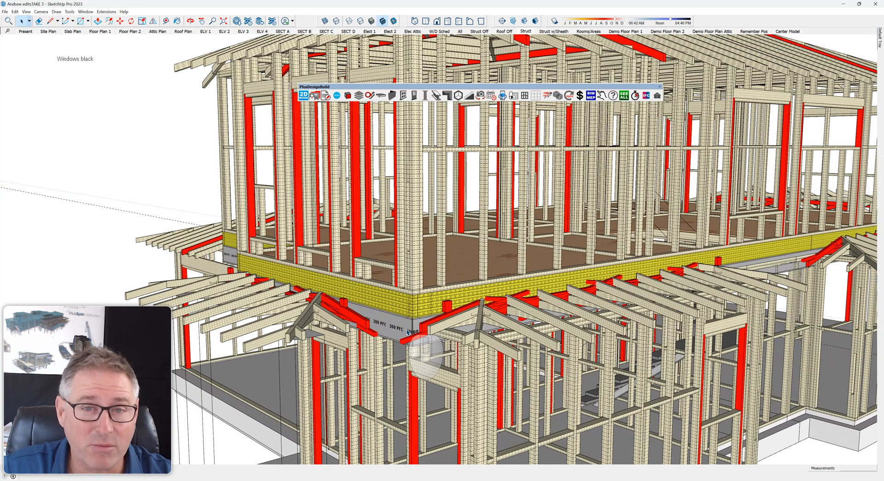
scroll(408, 331, "down", 3)
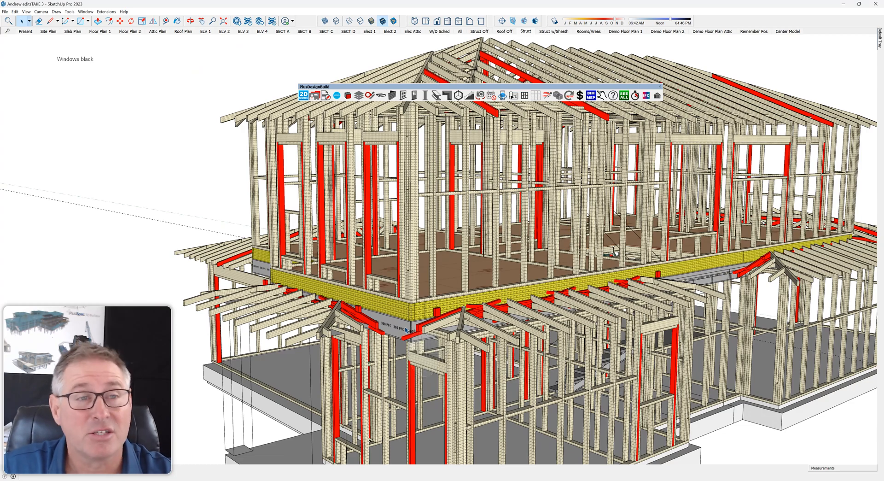
scroll(407, 329, "down", 4)
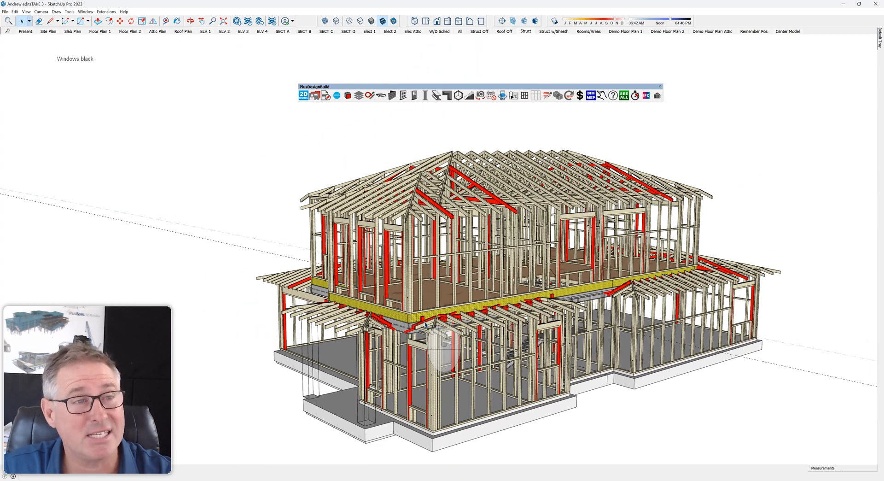
Remove the 300 PFC steel beams and yellow beams around the upper floor edge of the framed house.
middle_click_drag(425, 324, 799, 319)
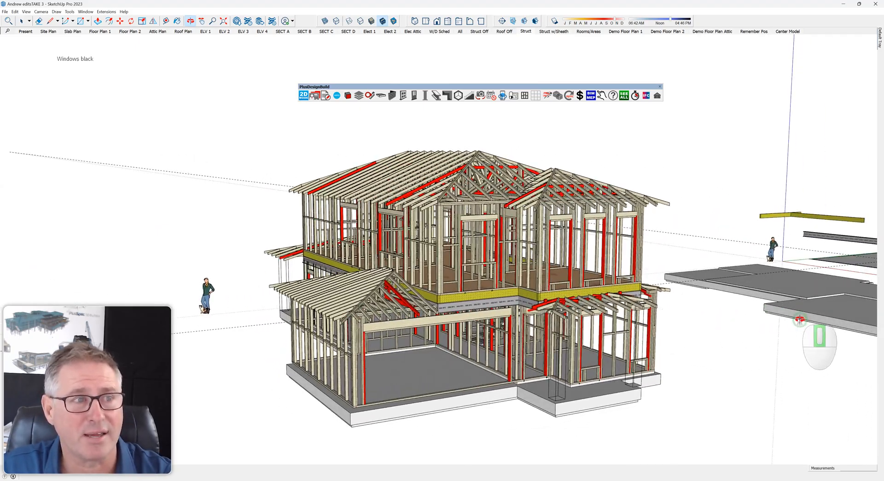
scroll(462, 318, "up", 5)
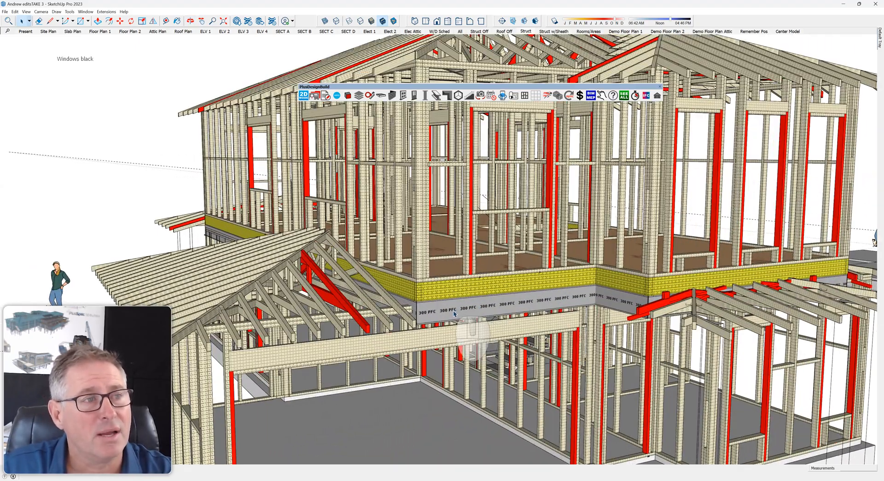
scroll(454, 313, "down", 3)
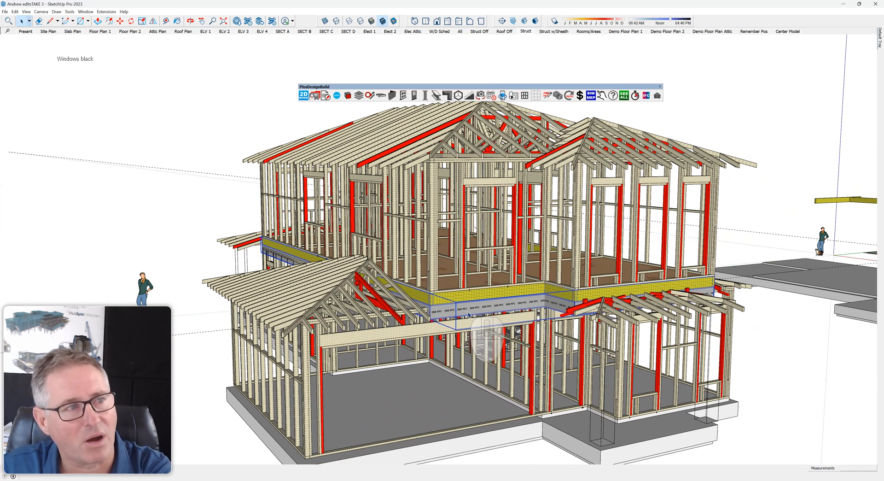
middle_click_drag(466, 314, 354, 267)
scroll(325, 257, "up", 5)
scroll(331, 265, "up", 2)
scroll(354, 271, "down", 10)
Examine the I-joists and floor sheeting in the sample construction between its lower and upper wall frames.
middle_click_drag(508, 261, 346, 285)
scroll(704, 269, "up", 8)
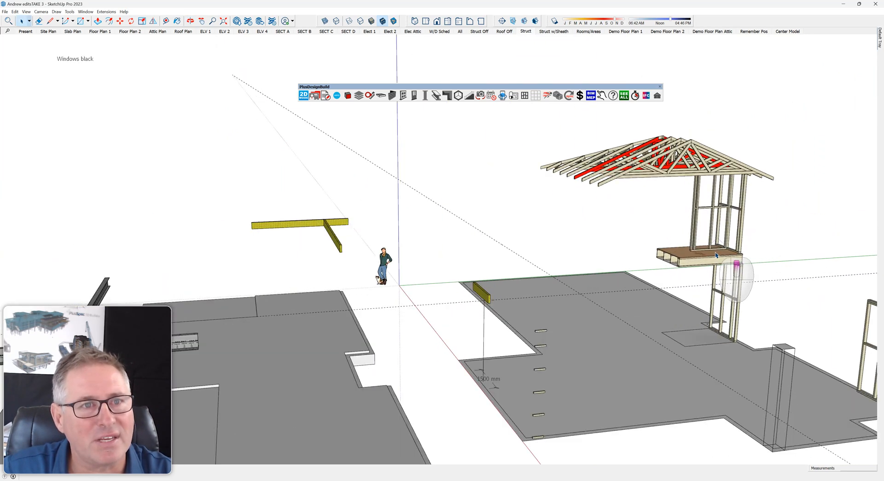
scroll(676, 267, "up", 10)
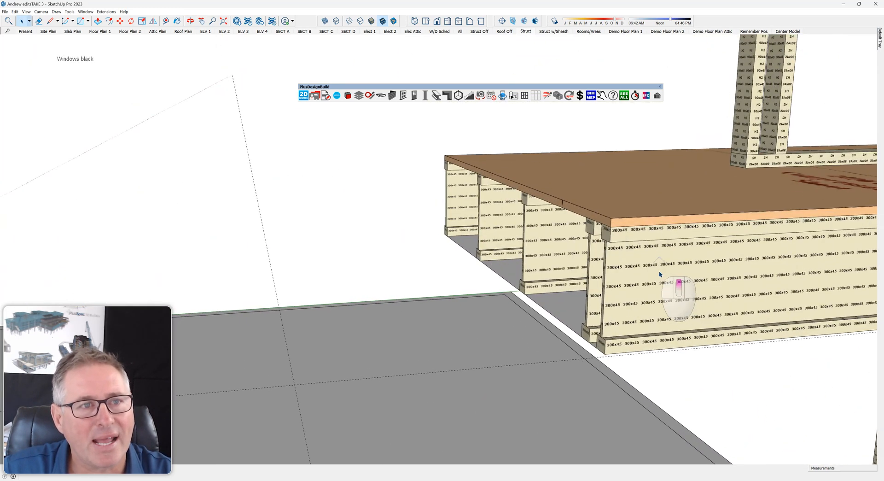
scroll(653, 274, "down", 10)
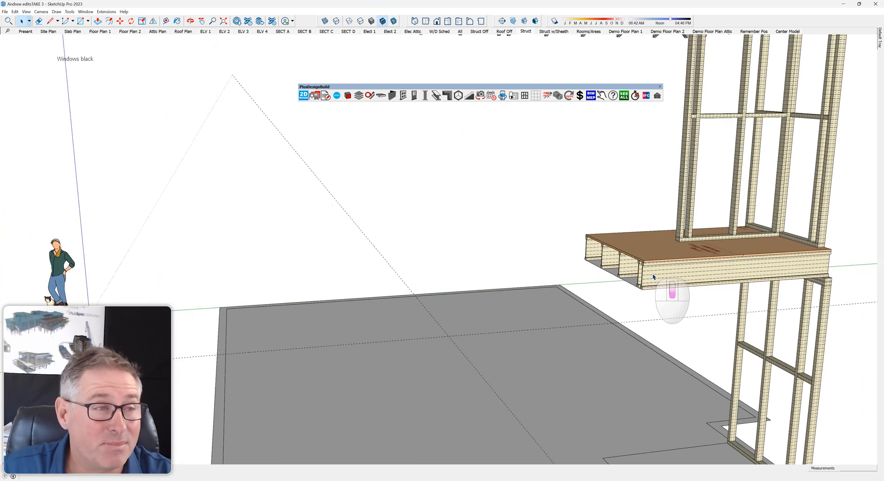
scroll(650, 296, "down", 6)
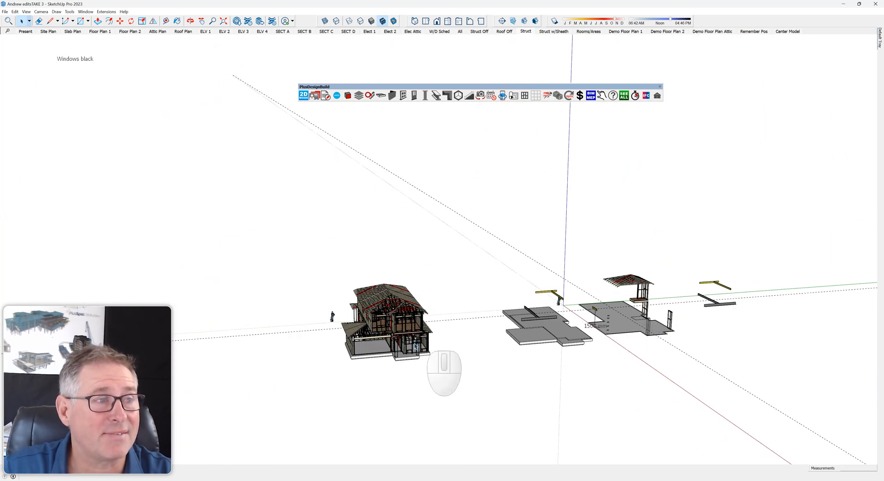
Edit the framed house's upper floor joists to use the 300x45 I-Joist material and submit the change.
scroll(369, 332, "up", 10)
scroll(364, 327, "up", 8)
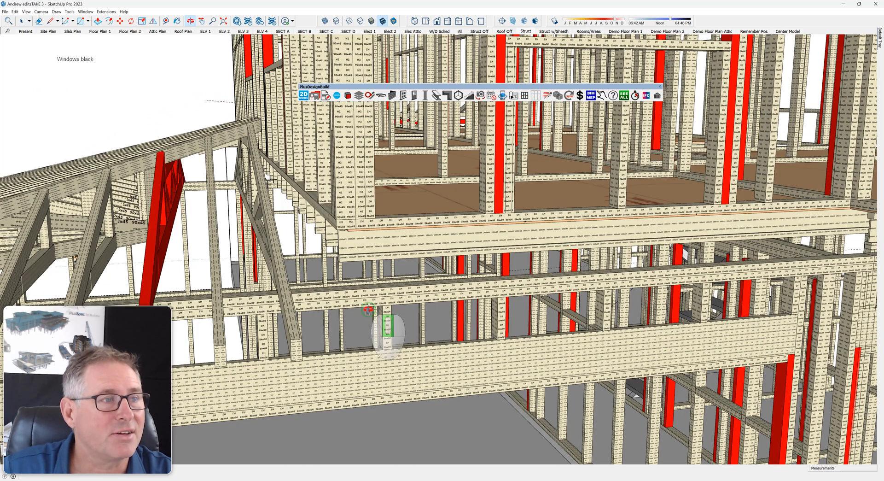
left_click(378, 250)
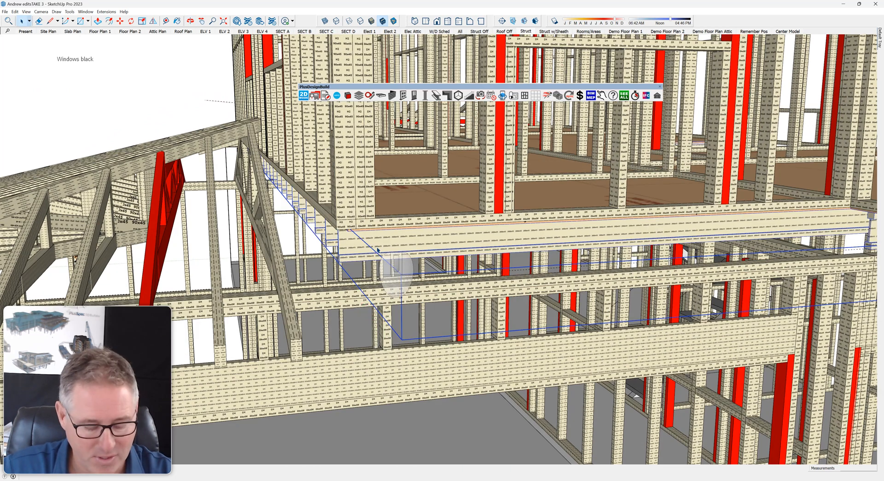
right_click(378, 250)
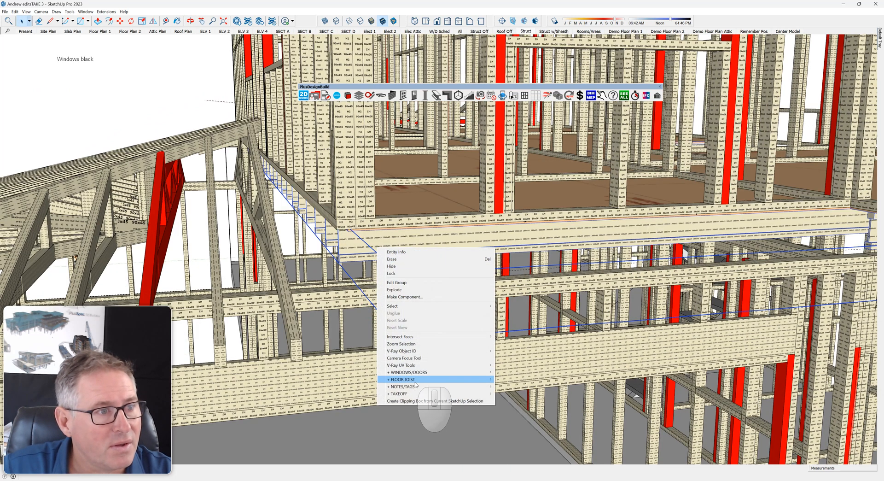
mouse_move(416, 380)
left_click(525, 381)
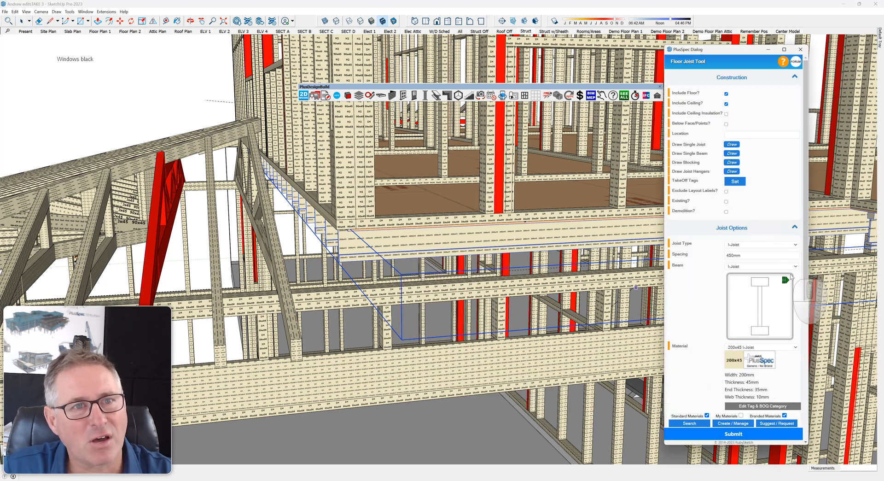
left_click(791, 348)
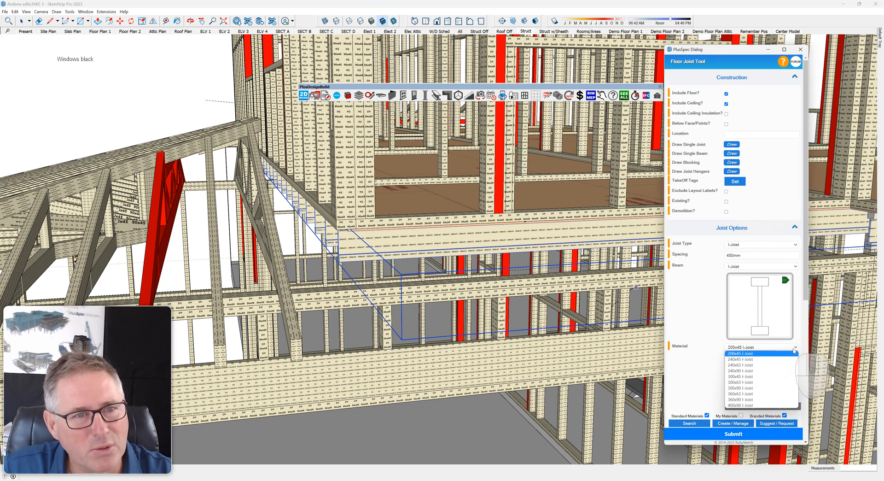
left_click(768, 377)
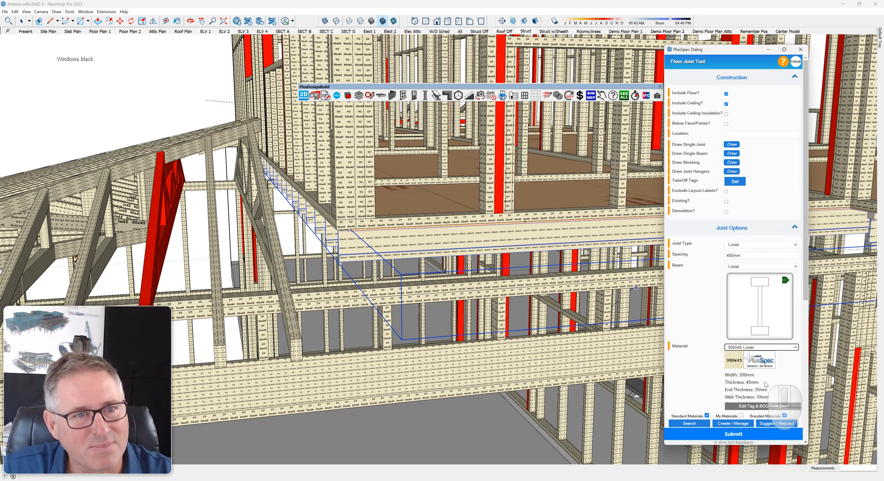
left_click(737, 434)
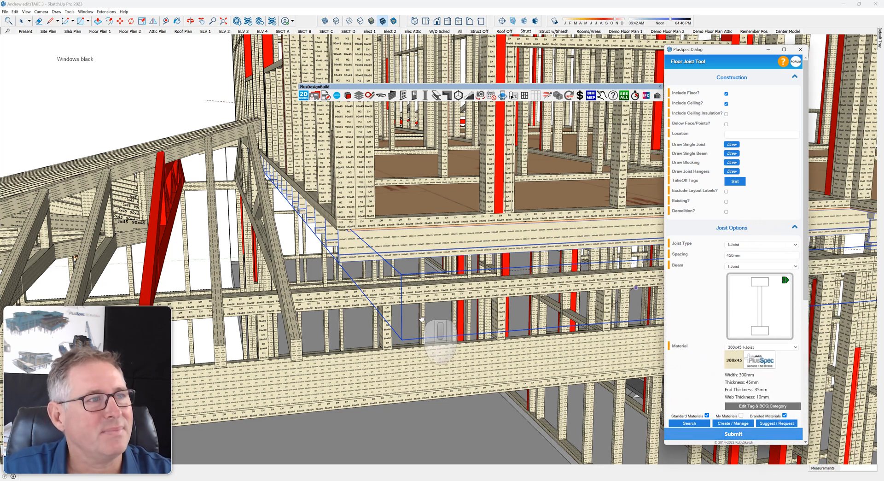
Move the upper floor joist system down 100 mm along the blue axis, beneath the upper wall bottom plates.
middle_click_drag(360, 238, 541, 228)
scroll(422, 216, "up", 3)
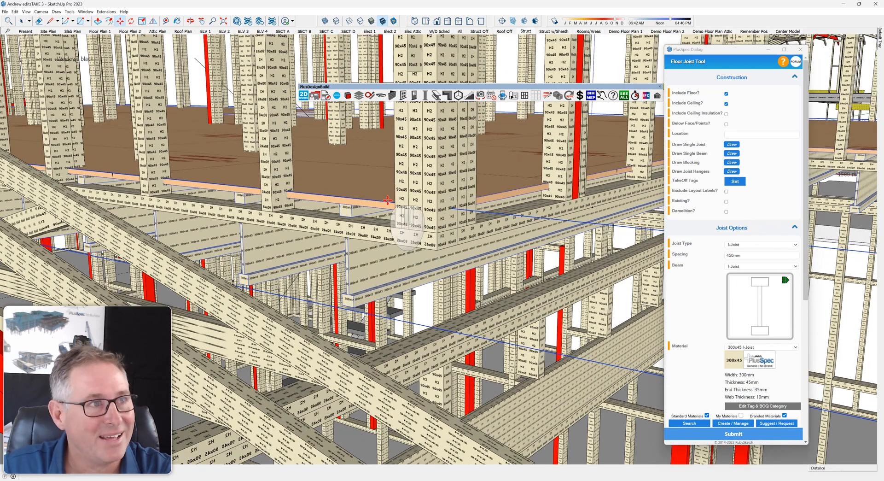
middle_click_drag(389, 202, 388, 243)
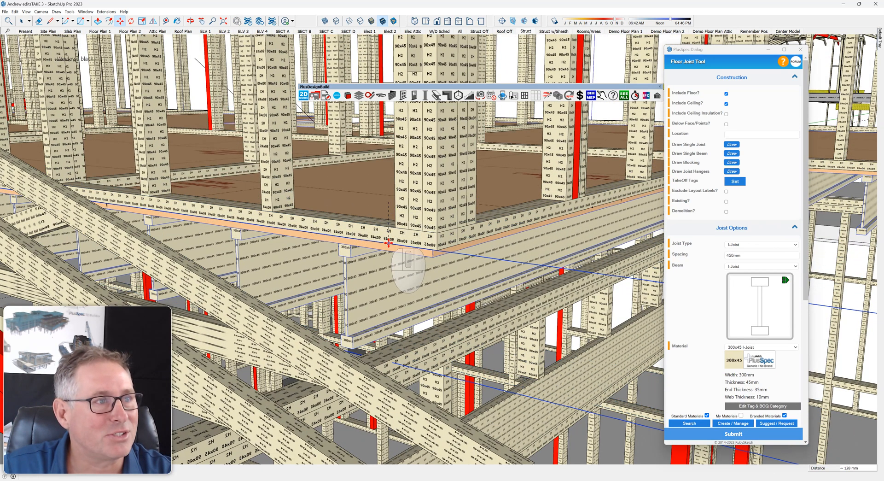
scroll(389, 241, "up", 1)
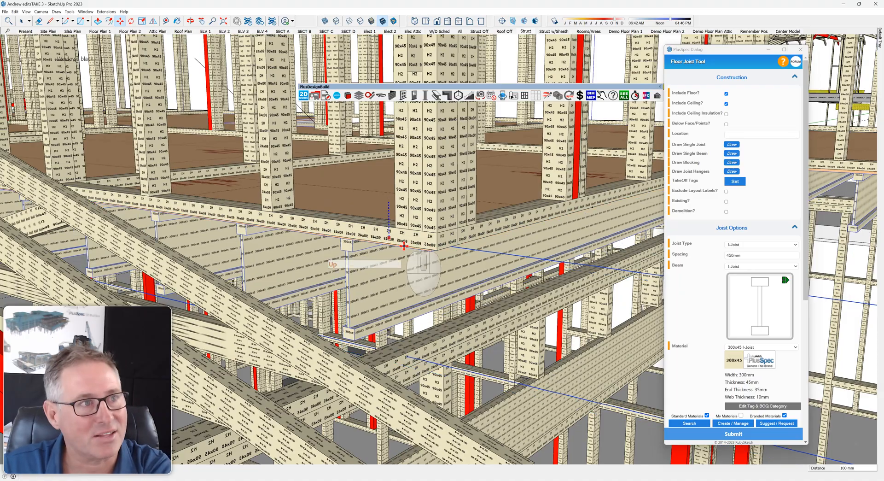
middle_click_drag(424, 286, 193, 258)
scroll(401, 318, "down", 10)
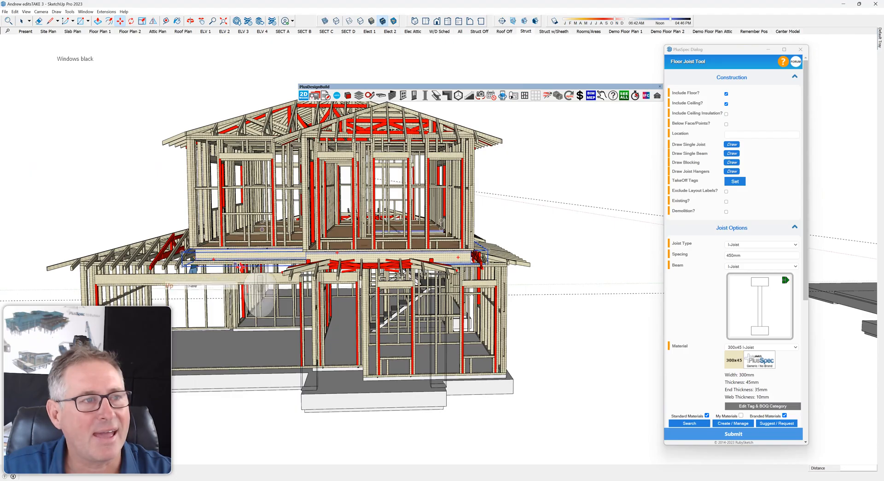
Check the joist system's fit between the lower and upper wall frames at the house's front corner.
scroll(369, 281, "up", 8)
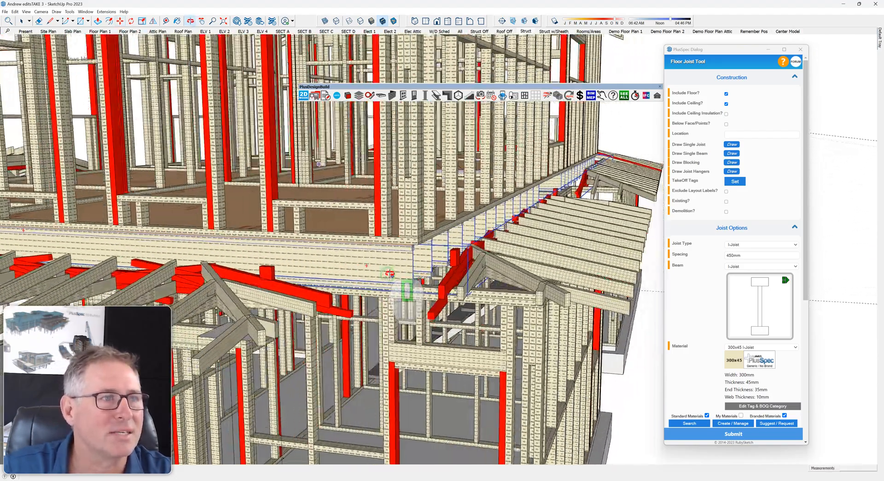
mouse_move(389, 273)
middle_mouse_down()
mouse_move(436, 227)
mouse_move(424, 234)
middle_mouse_up()
scroll(424, 234, "down", 8)
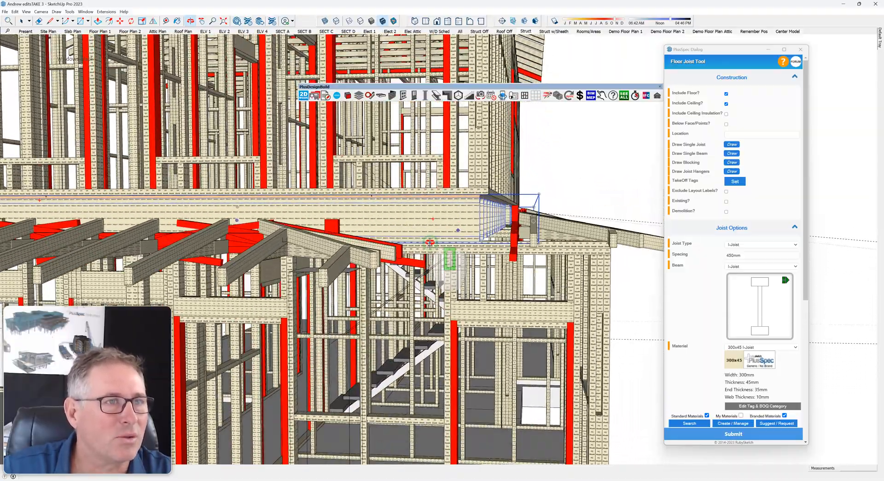
scroll(431, 283, "down", 8)
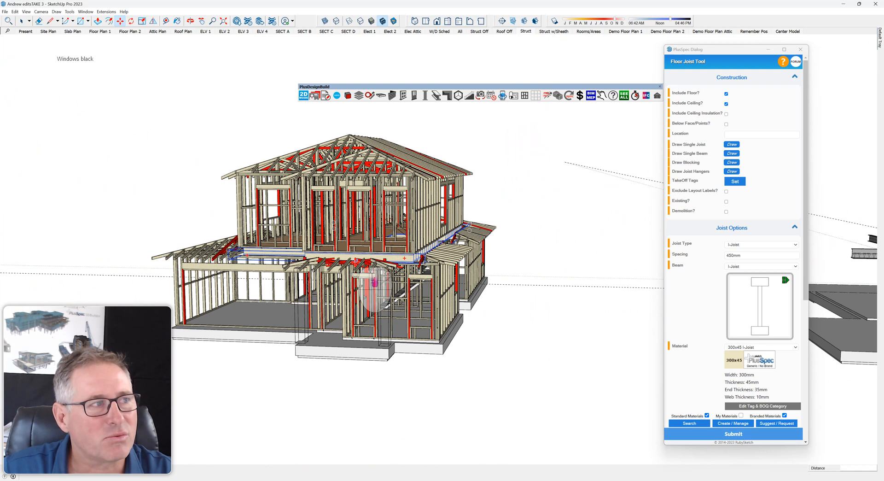
Move the steel beam group from the sample slab onto the framed house, matching the slab's front corner to the house slab's corner.
middle_click_drag(293, 287, 393, 277)
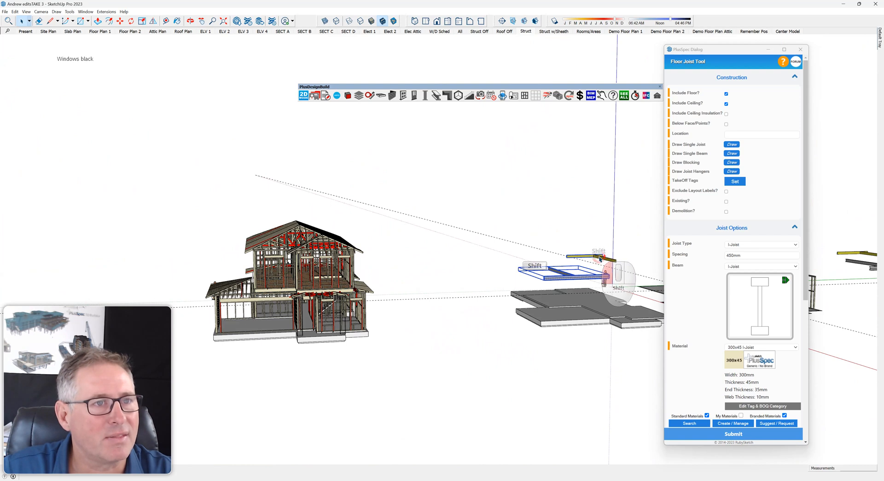
middle_click_drag(534, 328, 561, 341)
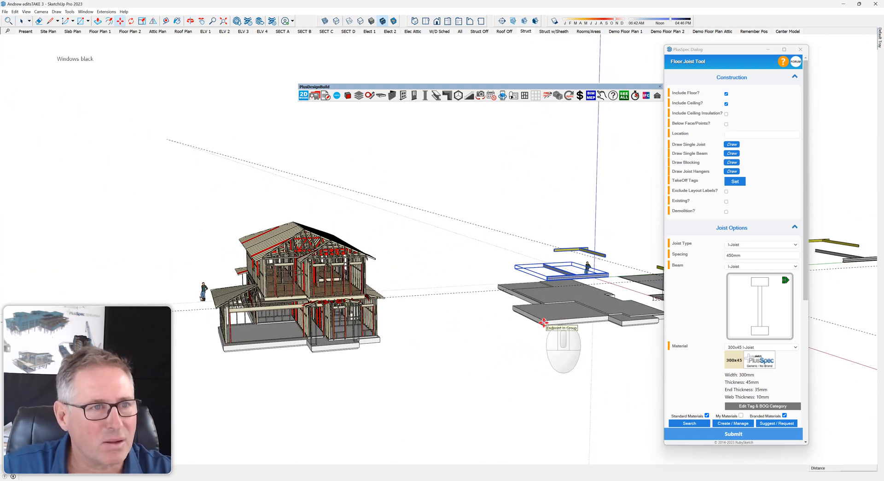
left_click(544, 321)
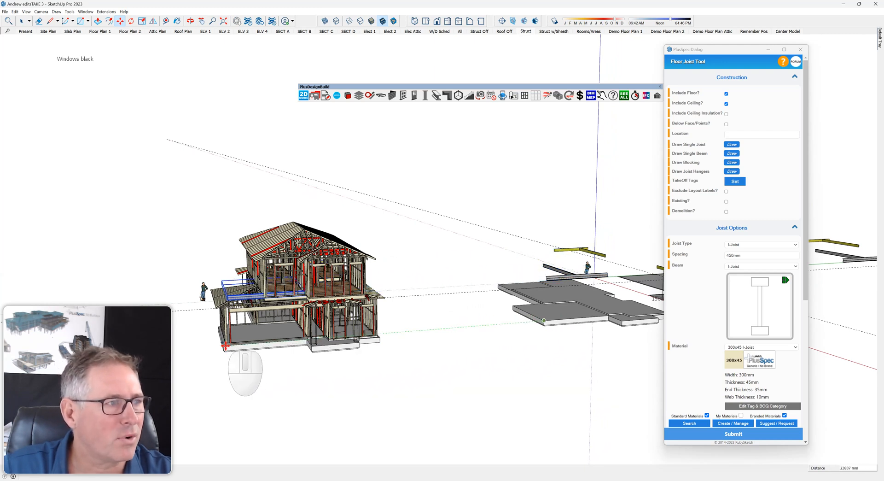
Lower the steel beam group about 267 mm along the vertical axis at the upper floor's front corner above the garage.
scroll(236, 322, "up", 8)
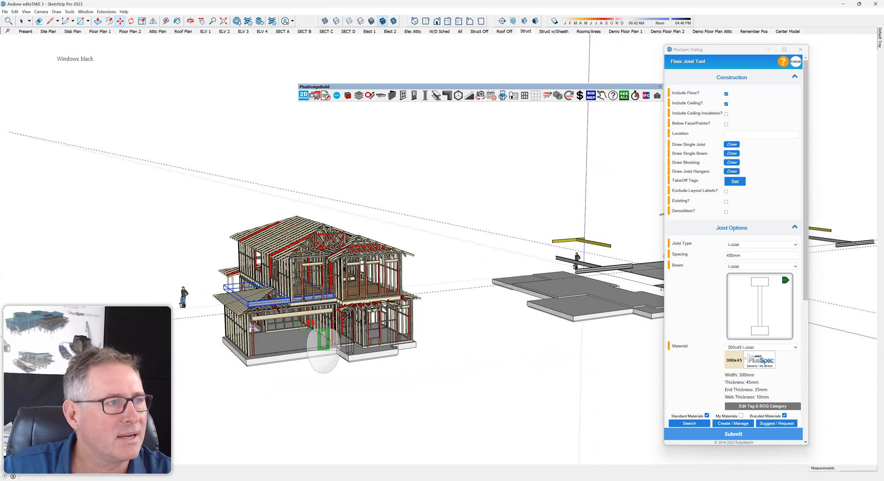
scroll(419, 319, "up", 10)
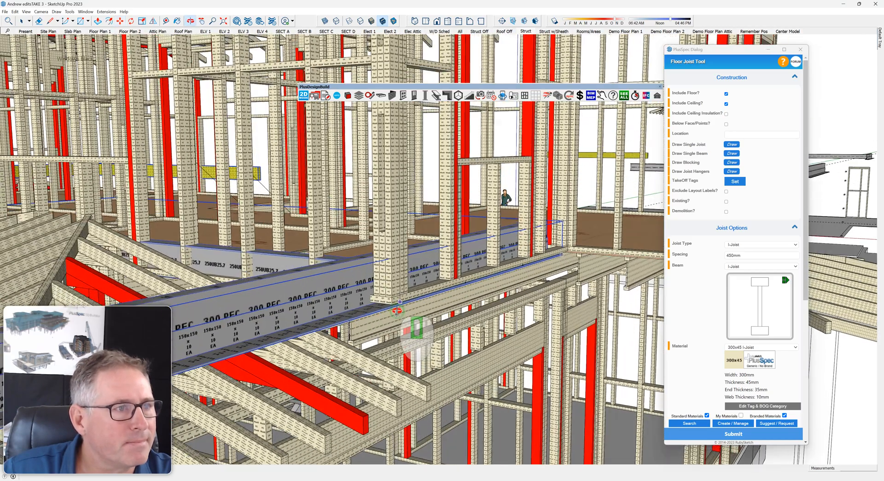
middle_click_drag(397, 312, 396, 306)
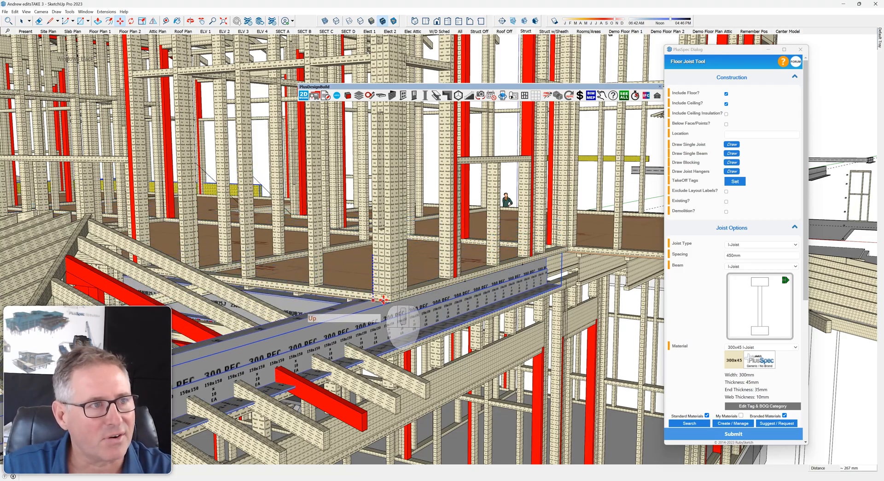
scroll(389, 301, "down", 10)
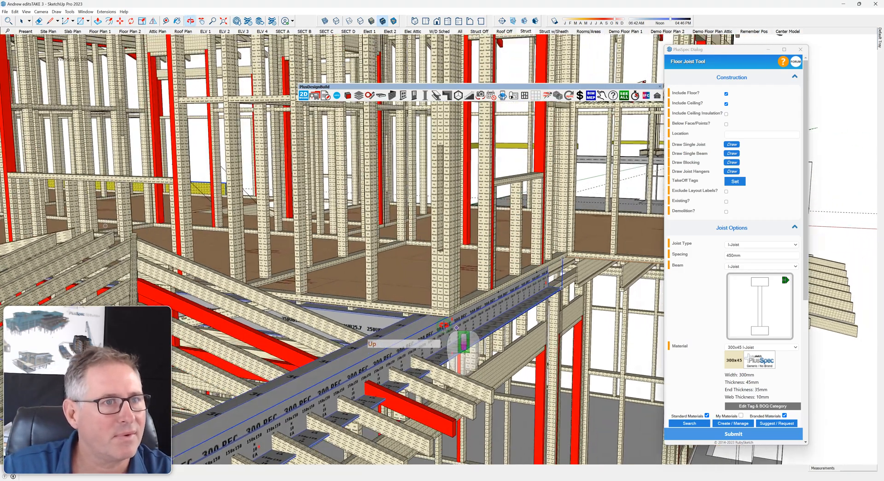
scroll(445, 325, "down", 5)
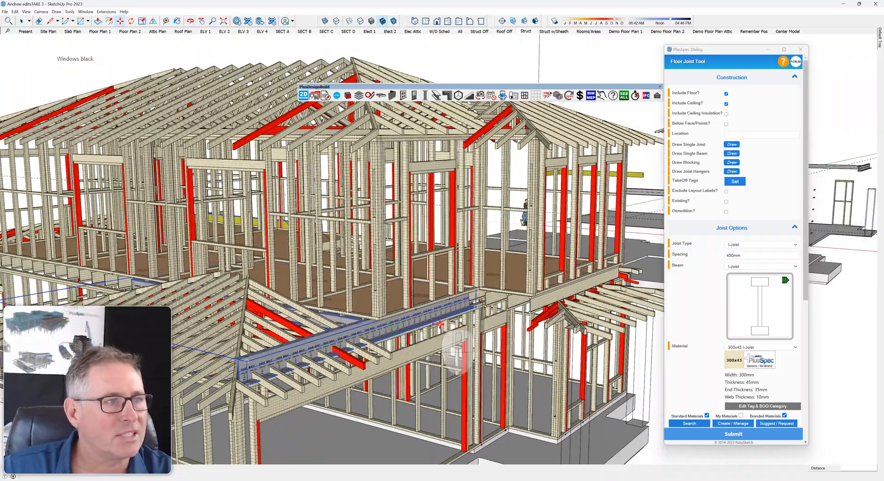
mouse_move(487, 311)
middle_mouse_down()
mouse_move(449, 306)
mouse_move(488, 303)
mouse_move(472, 258)
mouse_move(479, 341)
middle_mouse_up()
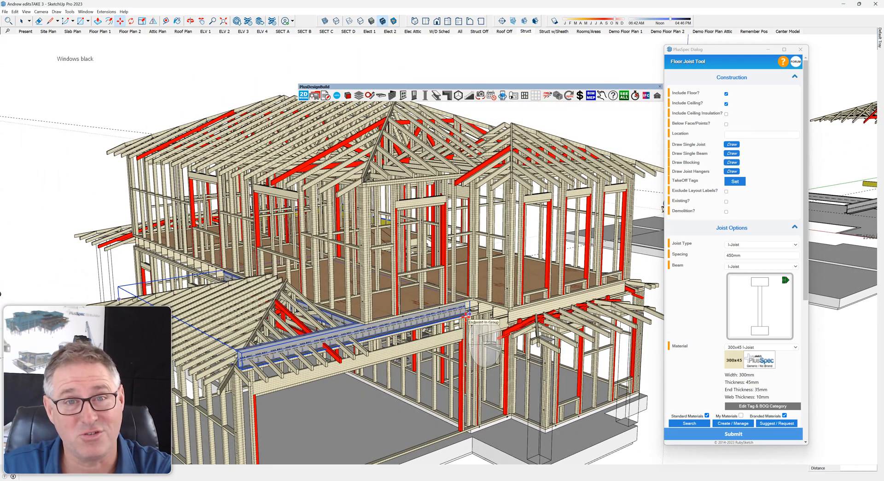
Explode the steel beam group on the framed house so that its beams become separate objects.
scroll(467, 314, "down", 4)
mouse_move(468, 315)
middle_mouse_down()
mouse_move(438, 341)
mouse_move(506, 381)
middle_mouse_up()
key("space")
left_click(486, 435)
scroll(399, 317, "up", 12)
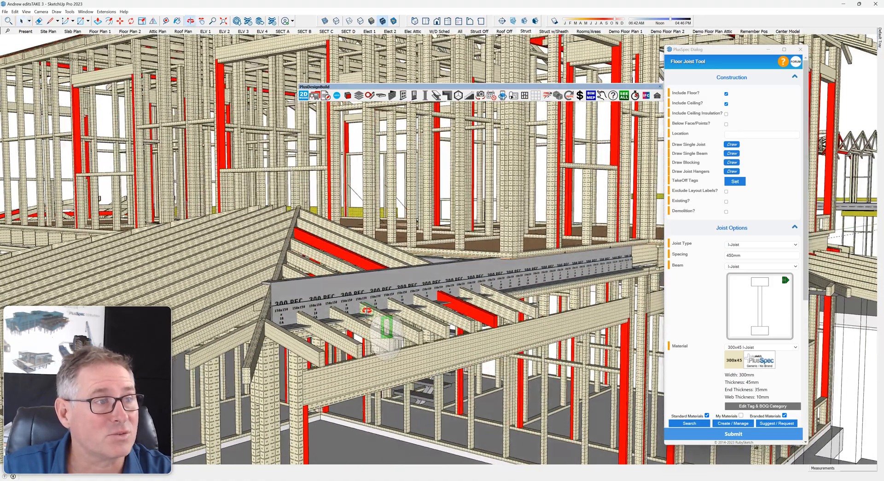
middle_click_drag(367, 310, 387, 299)
left_click(374, 286)
middle_click_drag(384, 286, 381, 335)
right_click(496, 300)
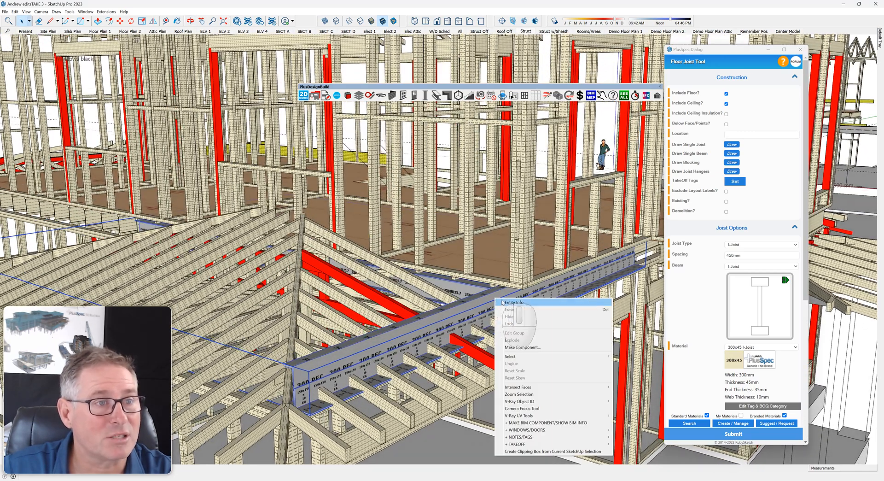
left_click(541, 347)
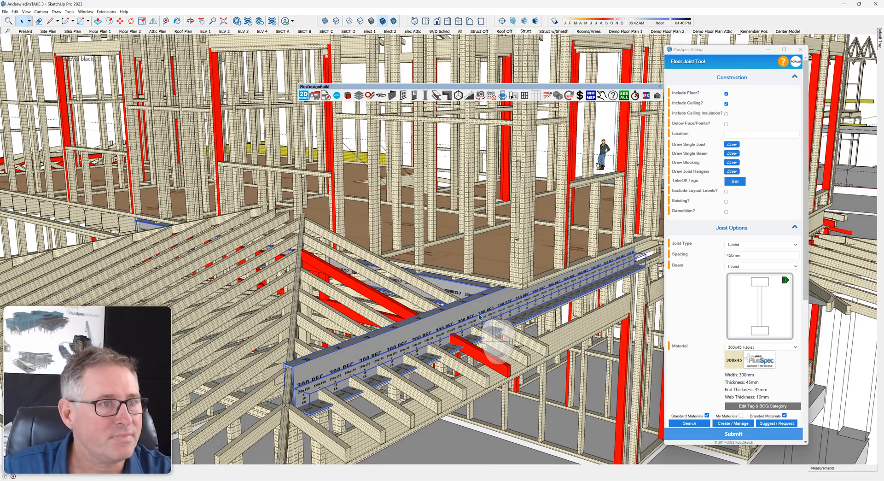
Lower the 300 PFC beam over the garage so its top meets the underside of the 250UB25.7 beam.
middle_click_drag(438, 361, 421, 304)
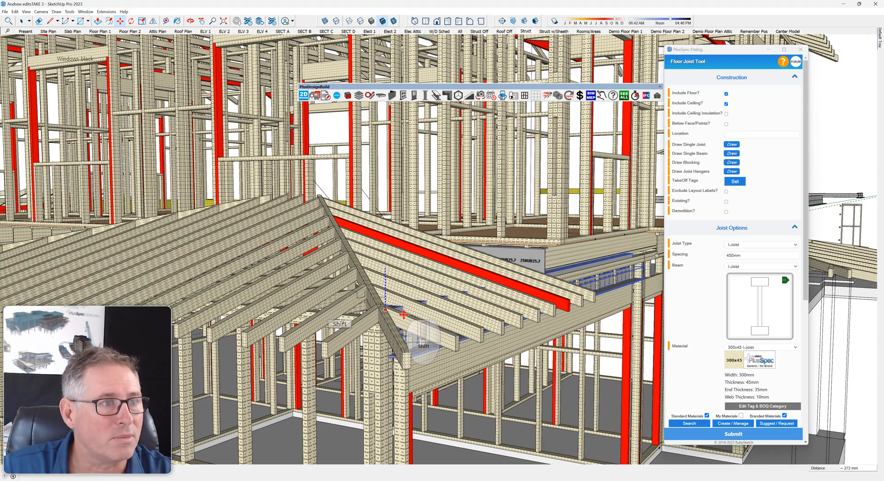
middle_click_drag(542, 314, 350, 304)
scroll(385, 296, "up", 5)
scroll(385, 296, "up", 6)
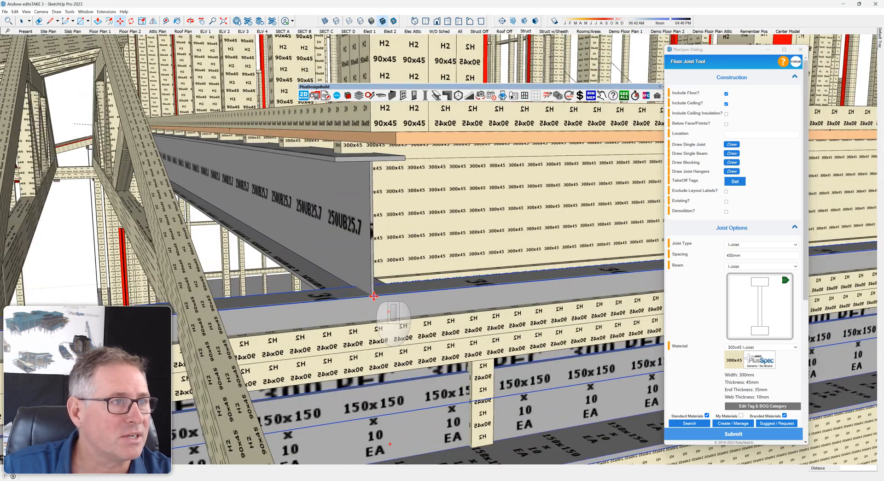
left_click(368, 284)
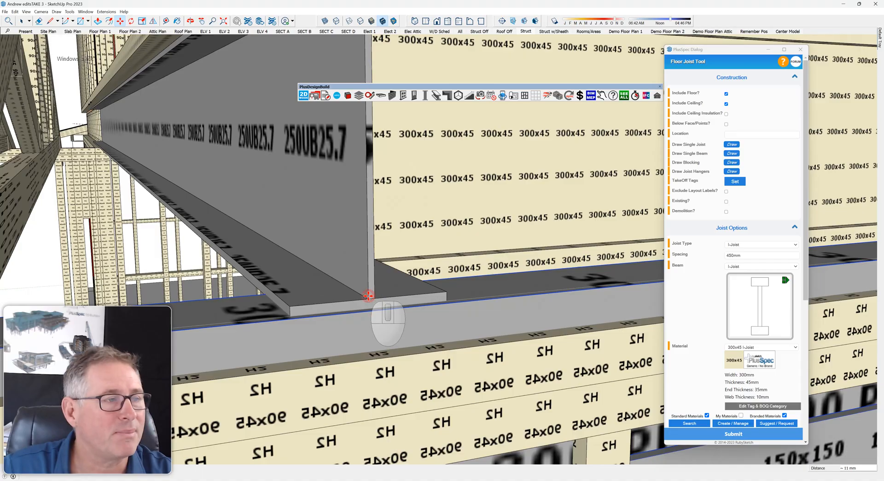
scroll(368, 295, "down", 10)
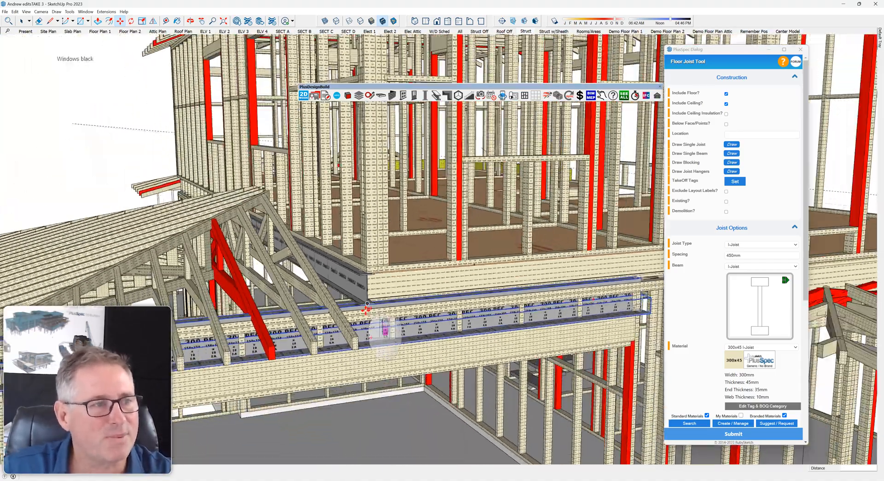
scroll(367, 304, "down", 8)
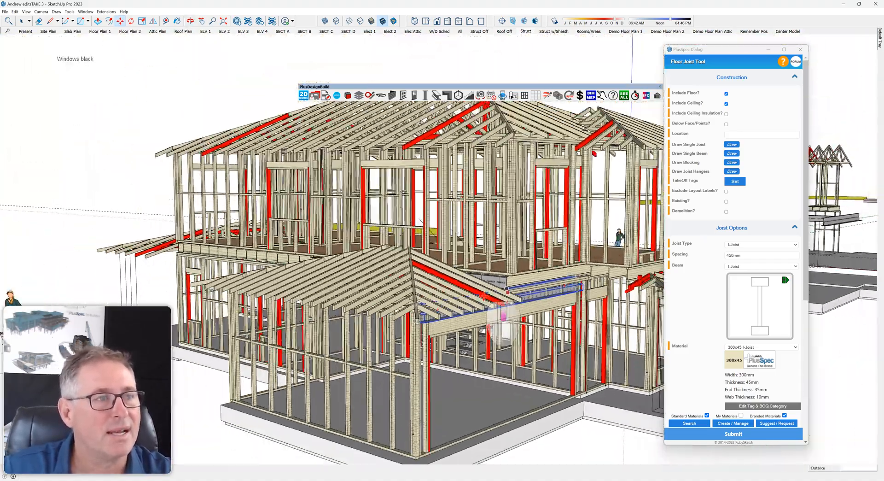
Lower the 300 PFC beam about another 298 mm onto the framing above the garage opening.
scroll(484, 296, "down", 1)
key("space")
scroll(555, 289, "up", 8)
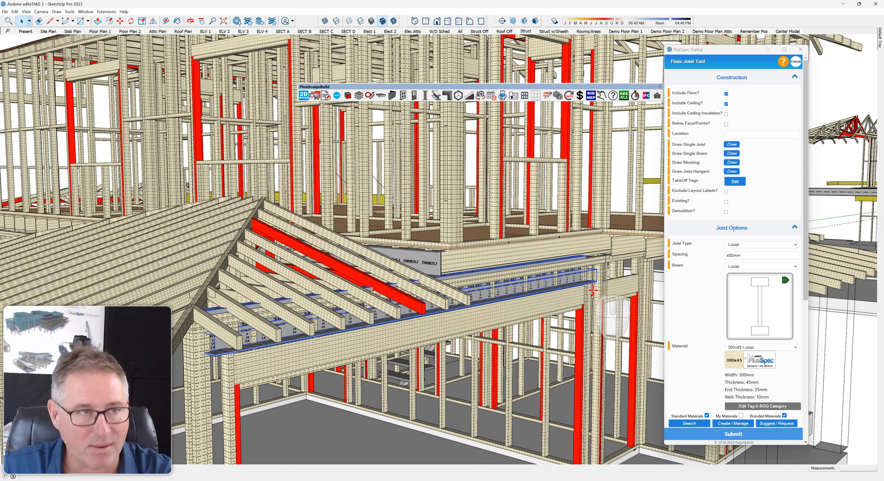
left_click_drag(588, 292, 586, 315)
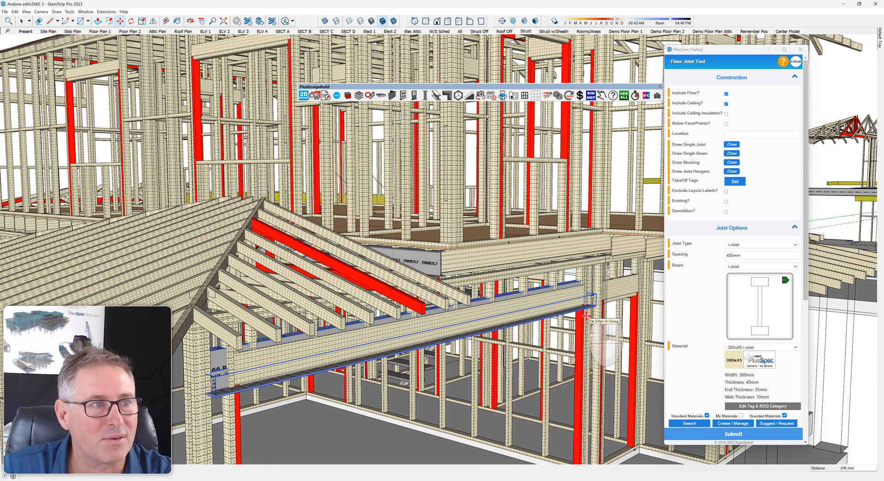
middle_click_drag(552, 318, 463, 327)
key("space")
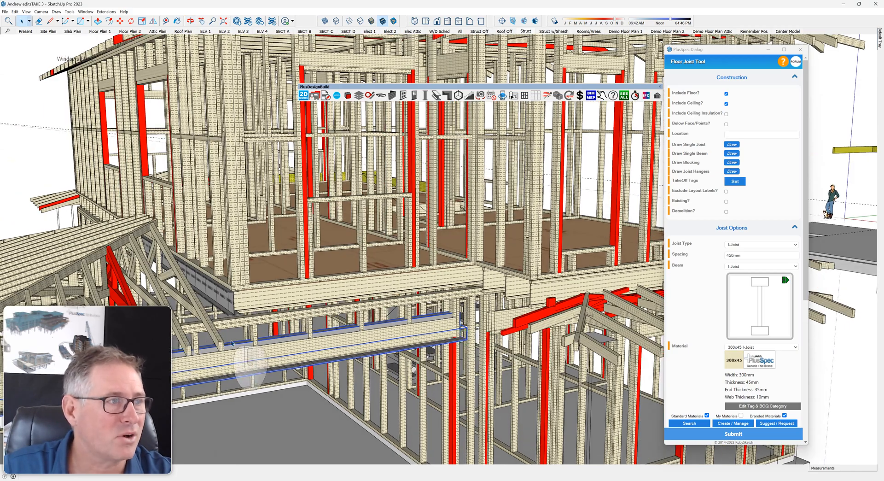
Compare the brick exterior in the All scene with the framing in the Struct scene around the garage opening and upper floor.
scroll(235, 314, "down", 10)
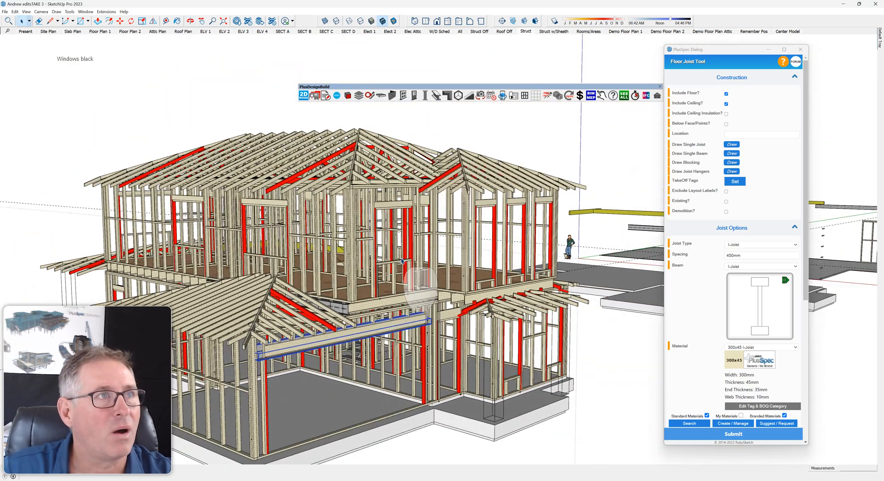
left_click(460, 33)
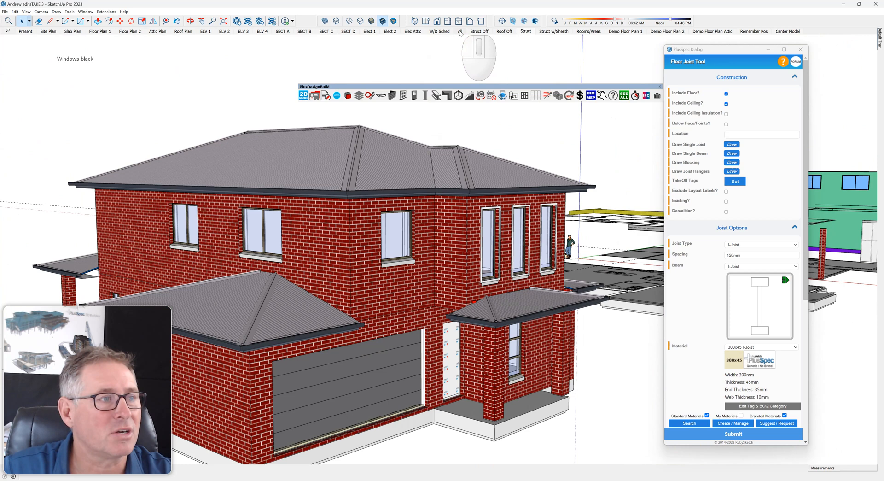
middle_click_drag(376, 346, 421, 294)
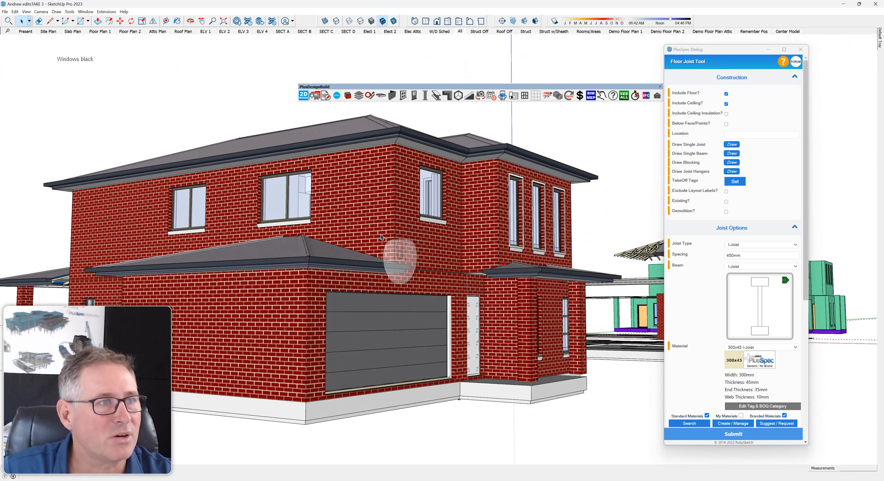
left_click(526, 32)
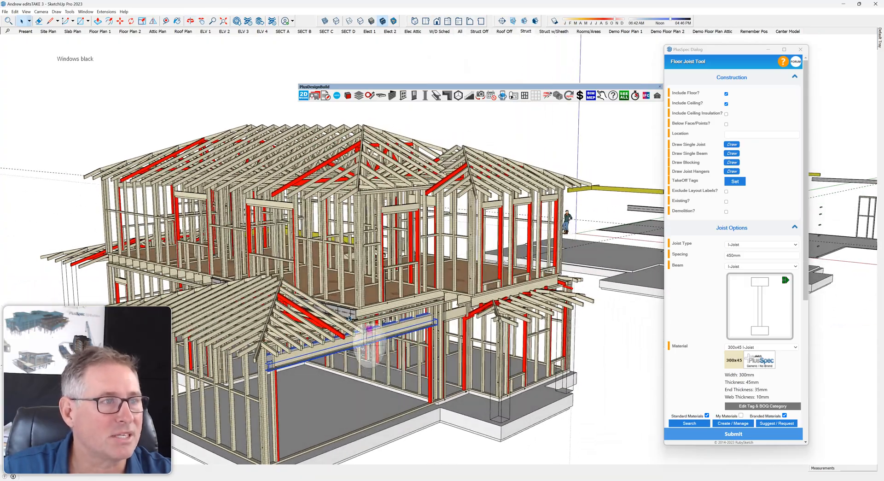
scroll(353, 328, "up", 5)
scroll(340, 290, "down", 5)
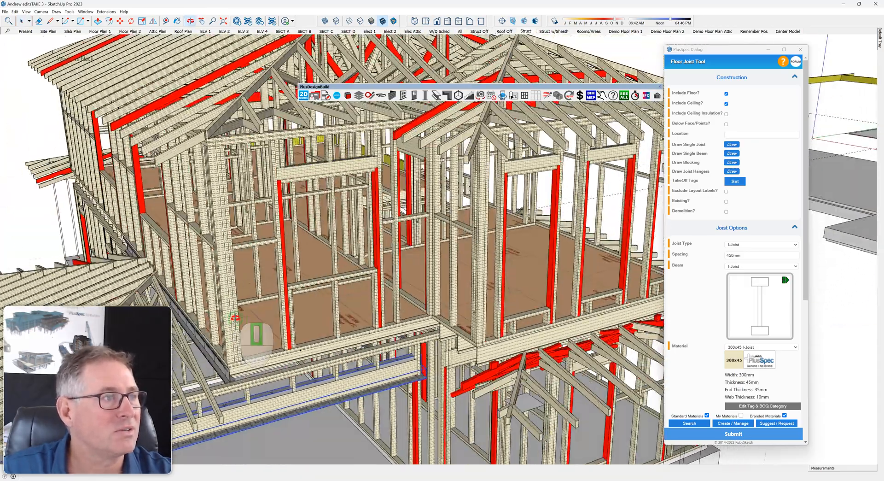
scroll(257, 340, "down", 6)
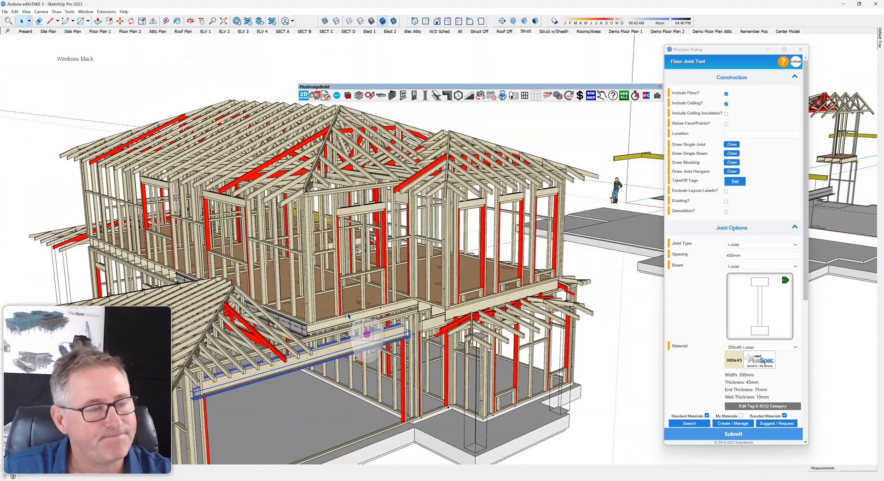
middle_click_drag(376, 336, 472, 237)
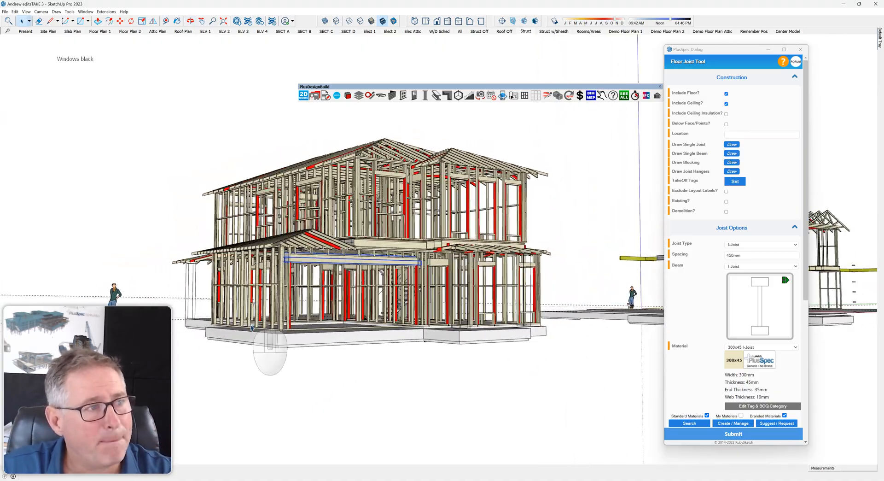
scroll(253, 325, "up", 6)
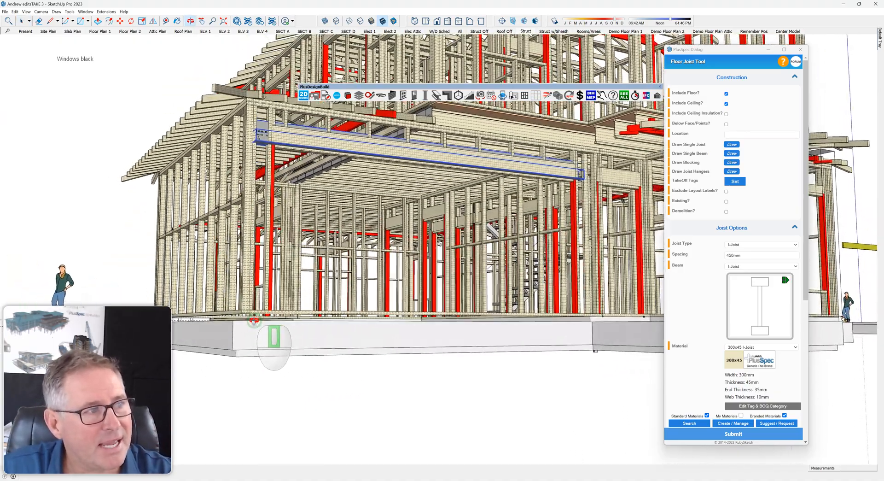
Display the All scene and examine the sample slabs with their floor plan linework and the finished brick house.
scroll(255, 319, "down", 10)
middle_click_drag(323, 329, 614, 45)
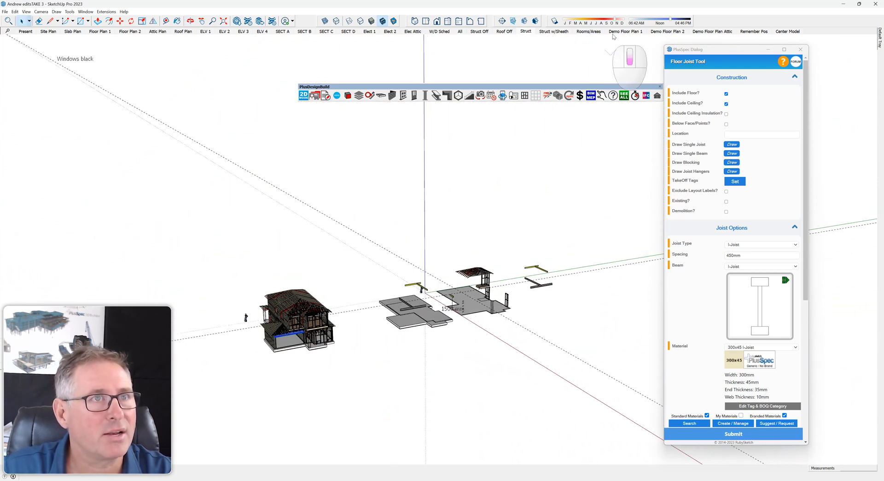
left_click(460, 32)
scroll(458, 301, "up", 4)
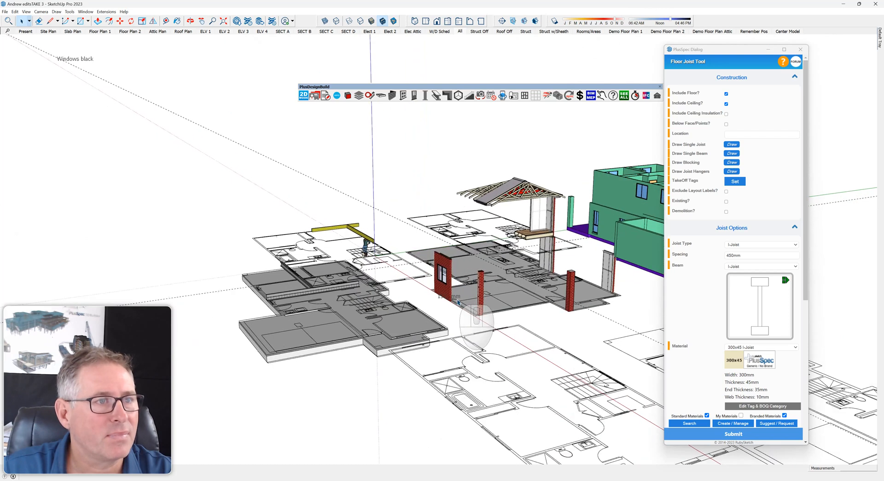
scroll(458, 302, "up", 8)
middle_click_drag(424, 296, 440, 321)
scroll(389, 328, "down", 4)
middle_click_drag(387, 329, 610, 296)
scroll(384, 327, "up", 1)
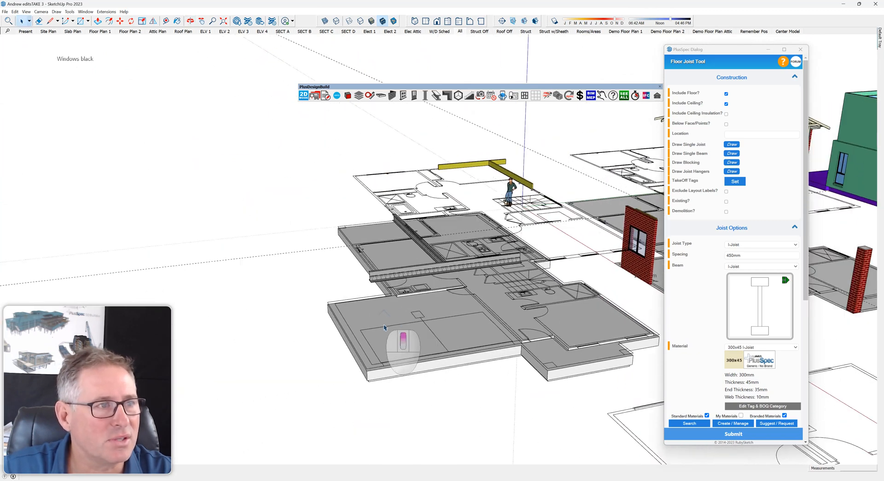
scroll(385, 328, "down", 6)
scroll(213, 364, "up", 5)
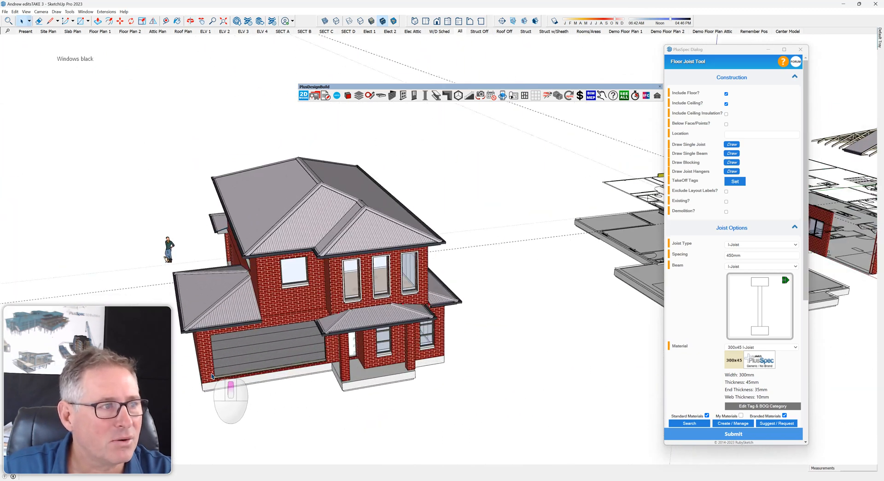
scroll(213, 378, "up", 4)
middle_click_drag(214, 379, 313, 350)
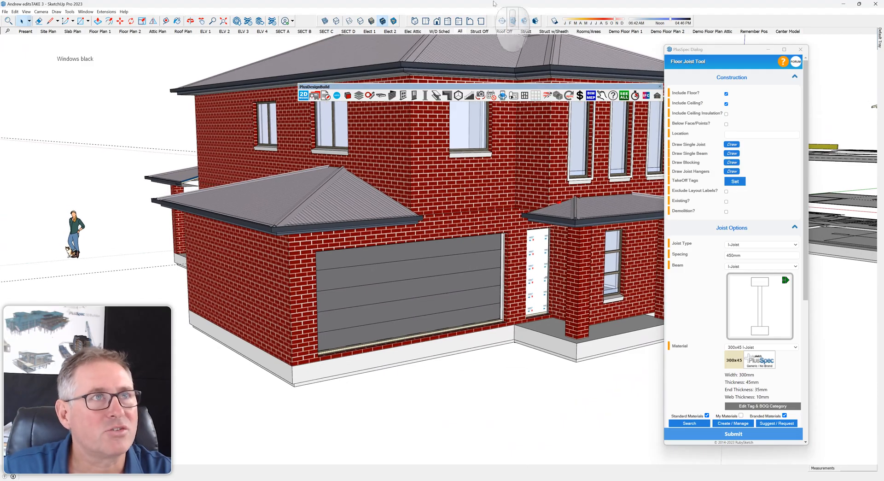
Return to the Struct scene and examine the garage's slab edge, wall frames and beam over the opening.
left_click(533, 32)
middle_click_drag(304, 364, 285, 310)
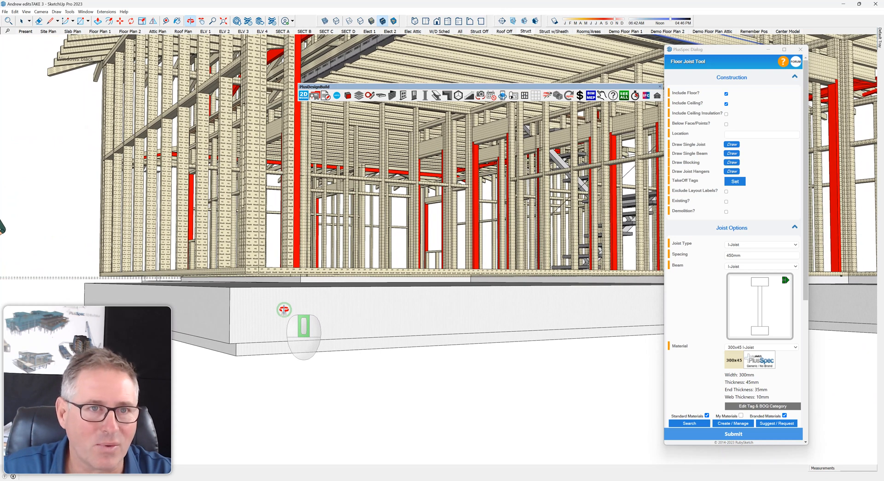
middle_click_drag(285, 310, 290, 355)
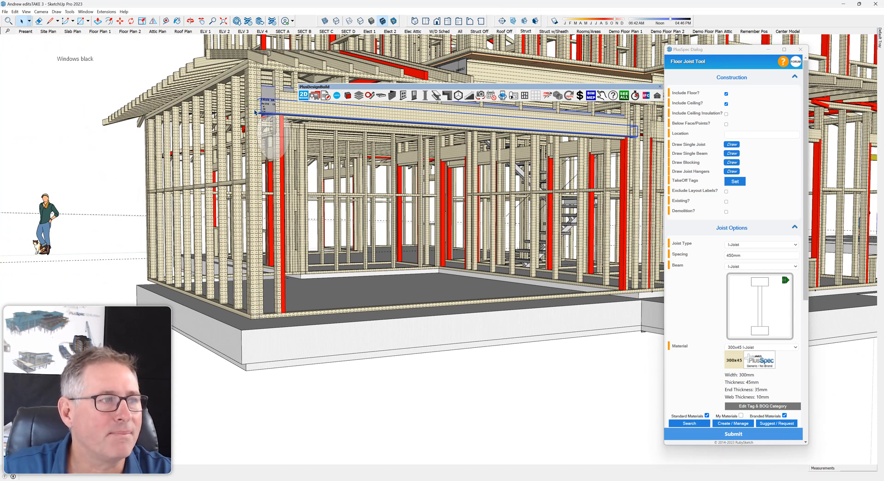
Examine the framed house in the Struct scene from the garage front round to its side elevation.
scroll(249, 178, "down", 3)
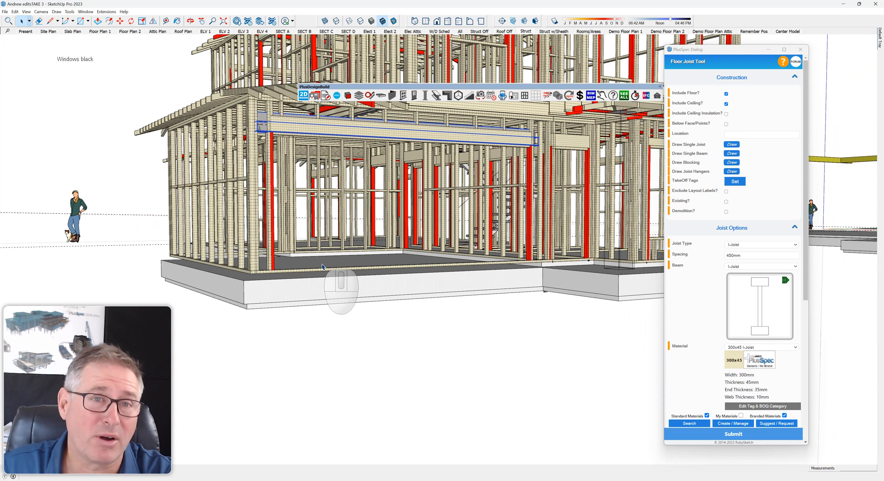
scroll(322, 266, "down", 3)
scroll(382, 264, "down", 4)
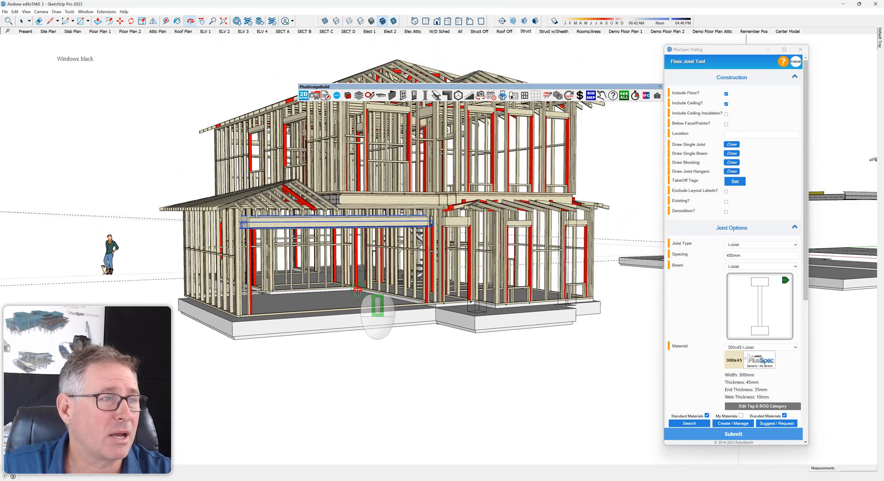
scroll(374, 302, "up", 3)
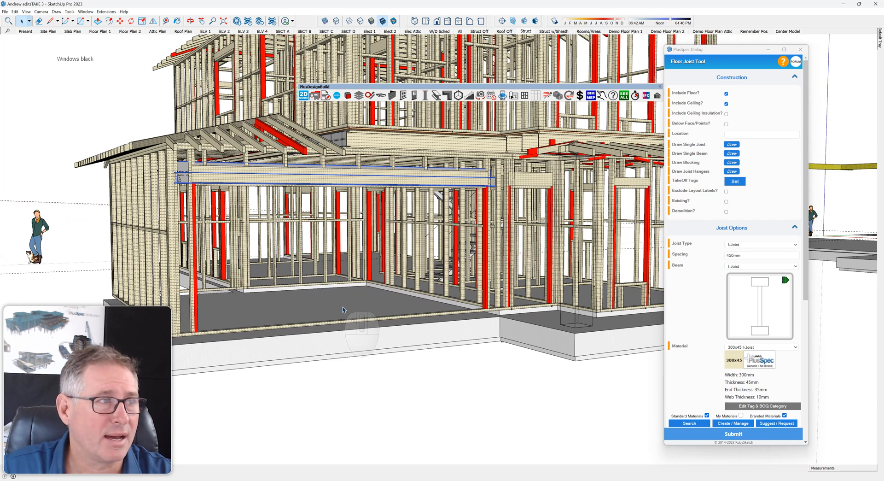
scroll(224, 277, "down", 3)
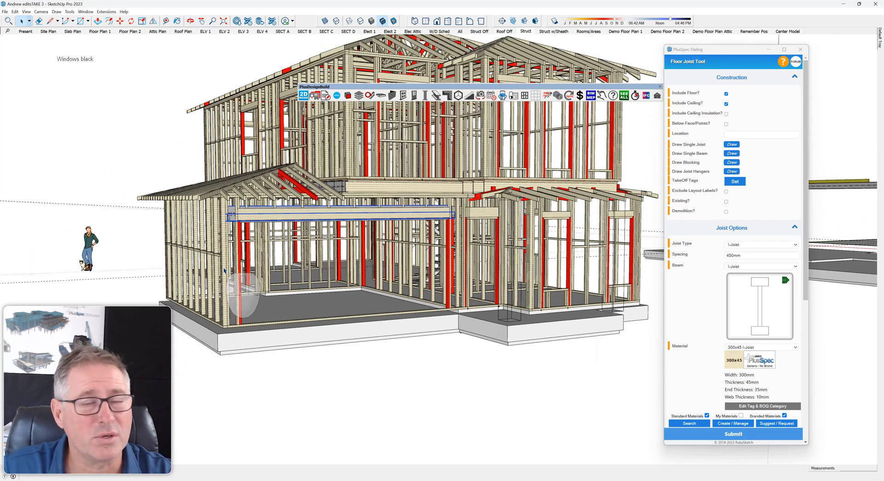
scroll(258, 276, "down", 5)
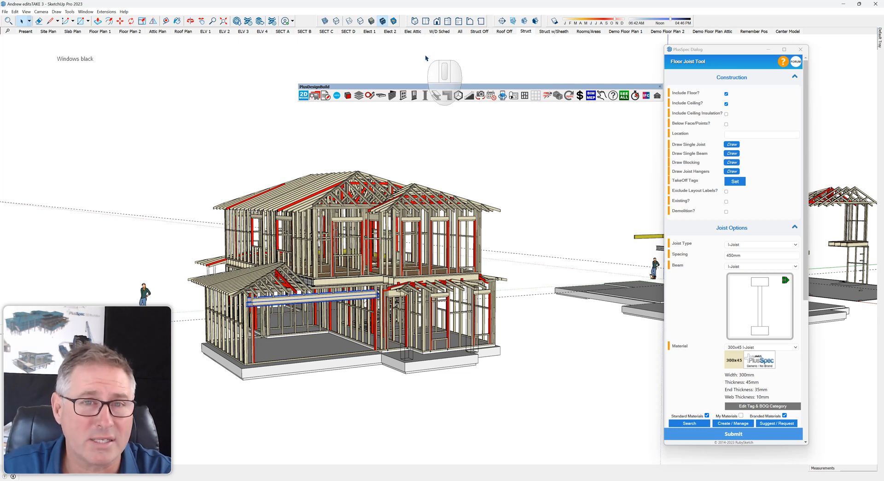
middle_click_drag(349, 280, 551, 289)
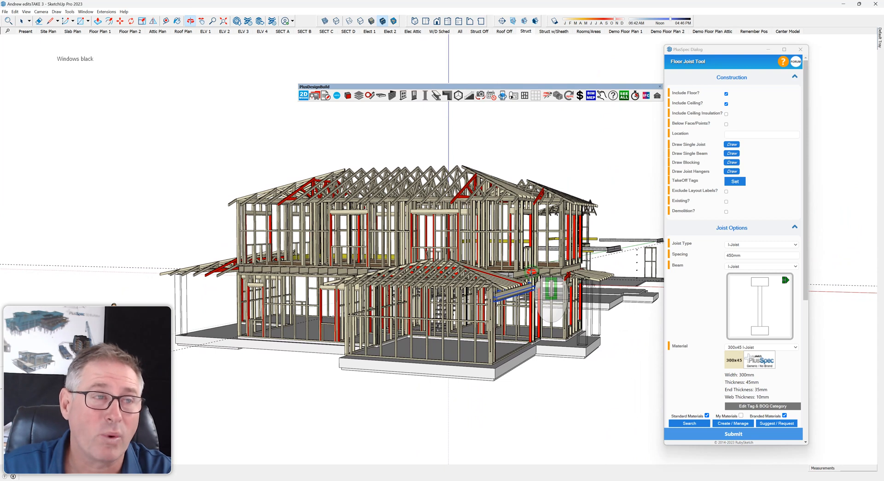
middle_click_drag(531, 272, 530, 270)
Check the framing behind the brick walls in the All scene with X-ray display, and return to the Struct scene.
left_click(460, 31)
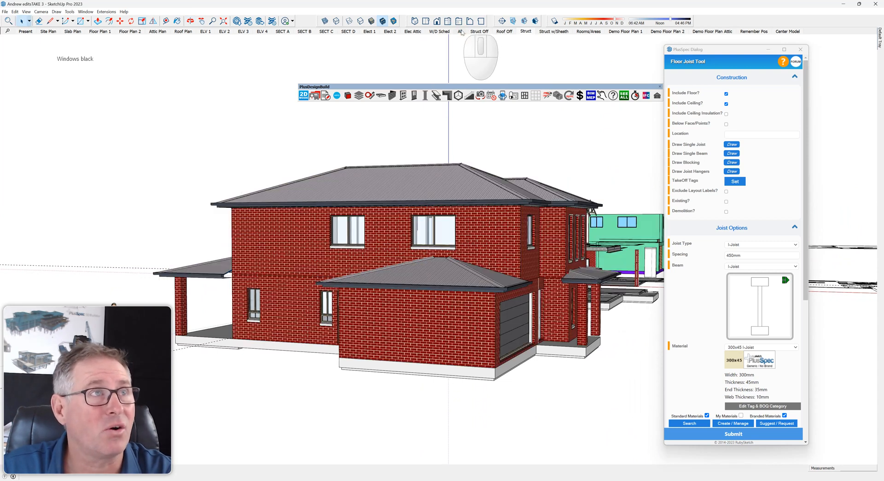
left_click(325, 21)
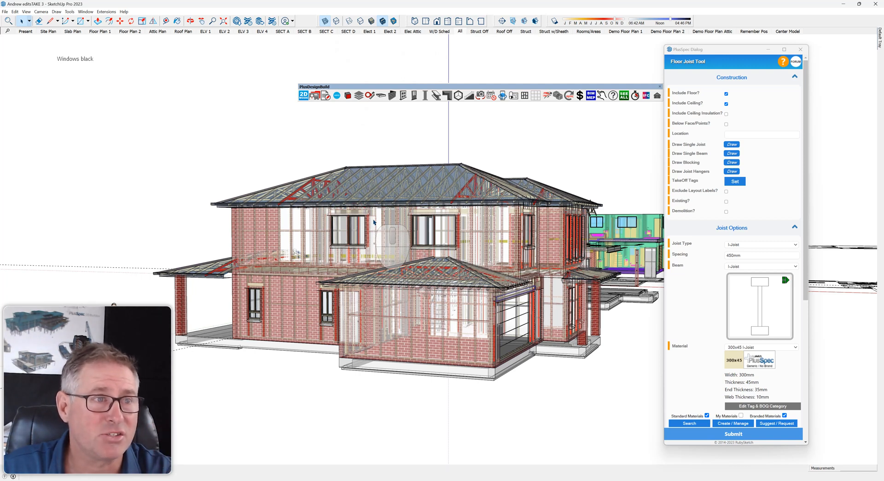
left_click(526, 31)
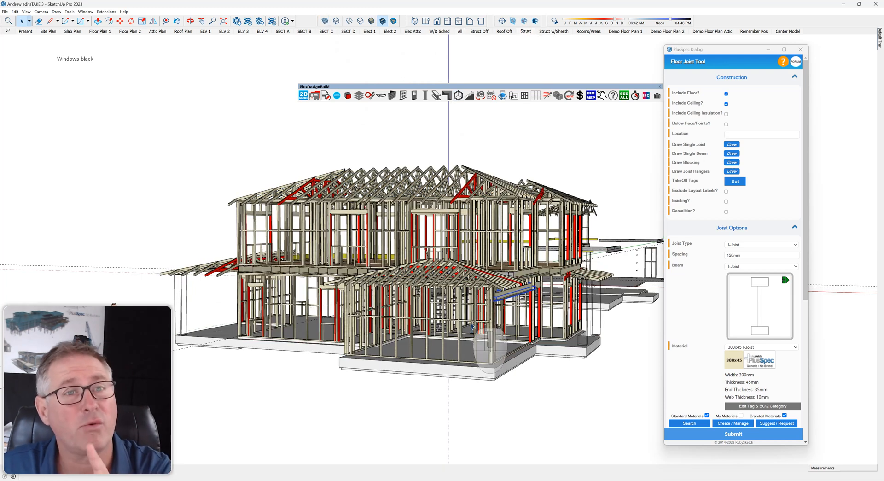
Close the Floor Joist Tool dialog and display the house in the SECT A scene.
left_click(801, 49)
middle_click_drag(514, 317, 428, 304)
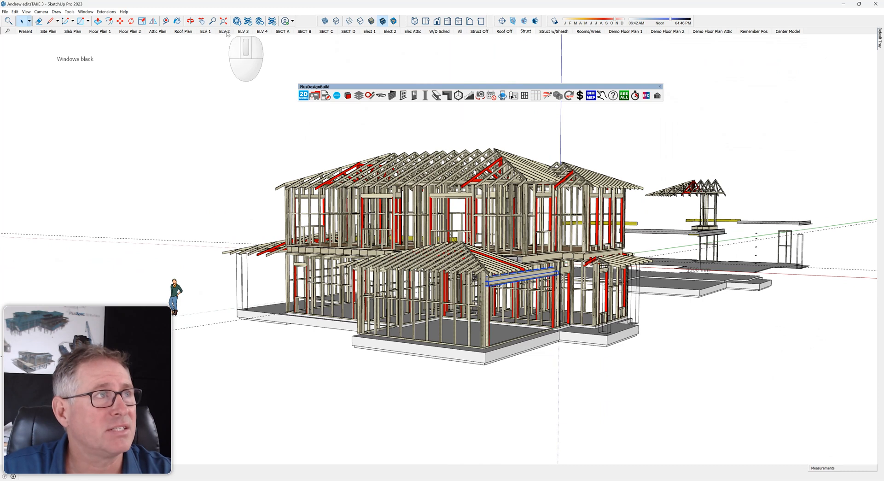
left_click(282, 32)
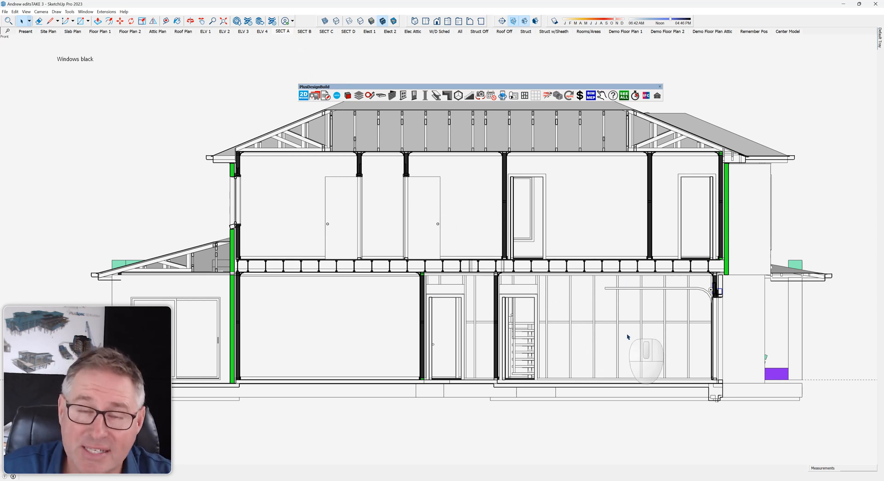
Examine the A-A section cut through both storeys in 3D, including its full section plane and the neighbouring models.
scroll(626, 329, "down", 4)
middle_click_drag(605, 330, 385, 398)
left_click(381, 399)
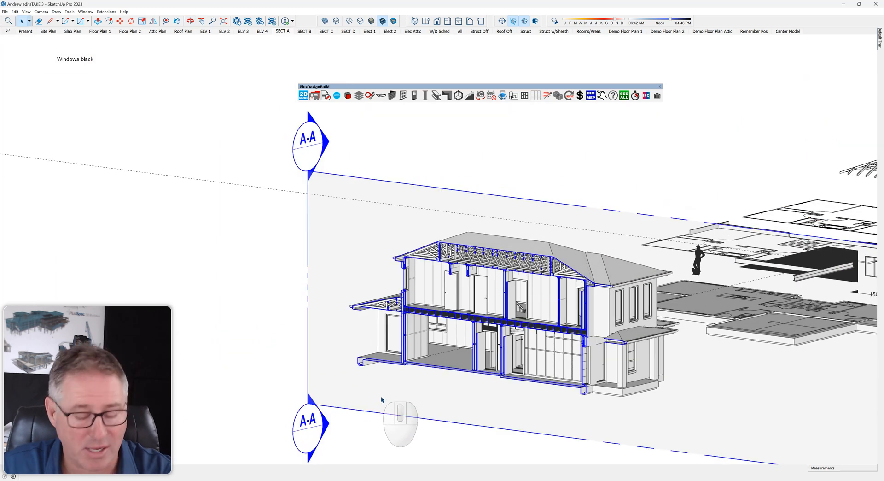
key("m")
left_click_drag(382, 399, 412, 378)
scroll(440, 331, "down", 3)
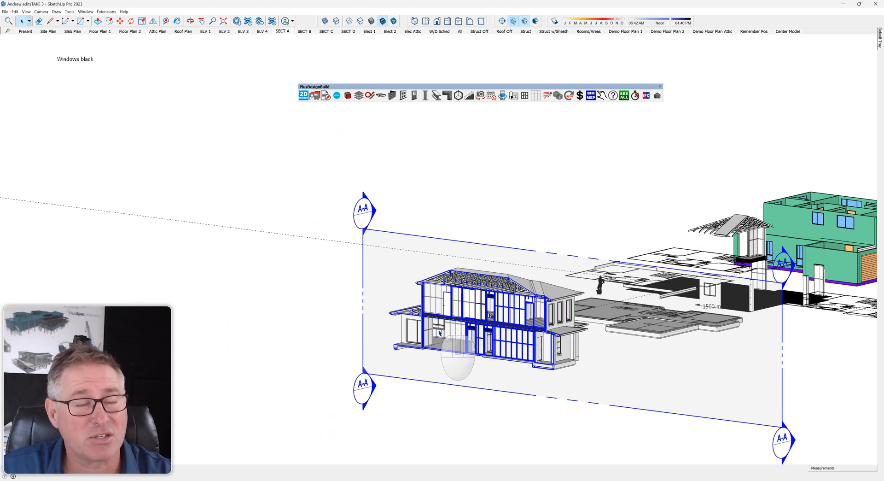
middle_click_drag(439, 332, 425, 319, "shift")
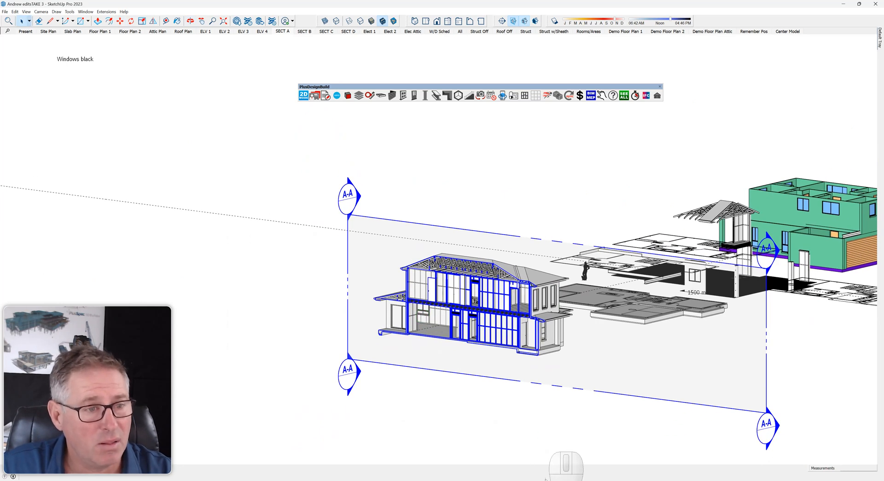
Switch to the example plans and imported Revit file, and examine the brick storey's open roof trusses beside the other models.
mouse_move(526, 479)
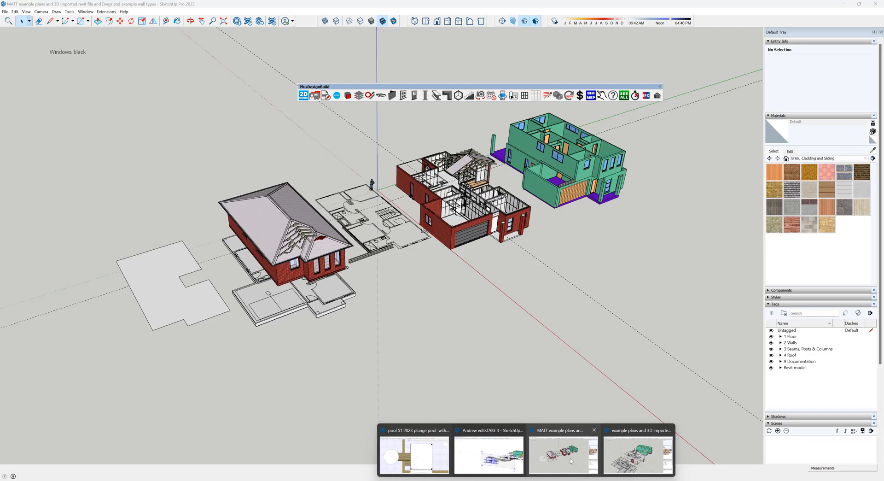
mouse_move(569, 463)
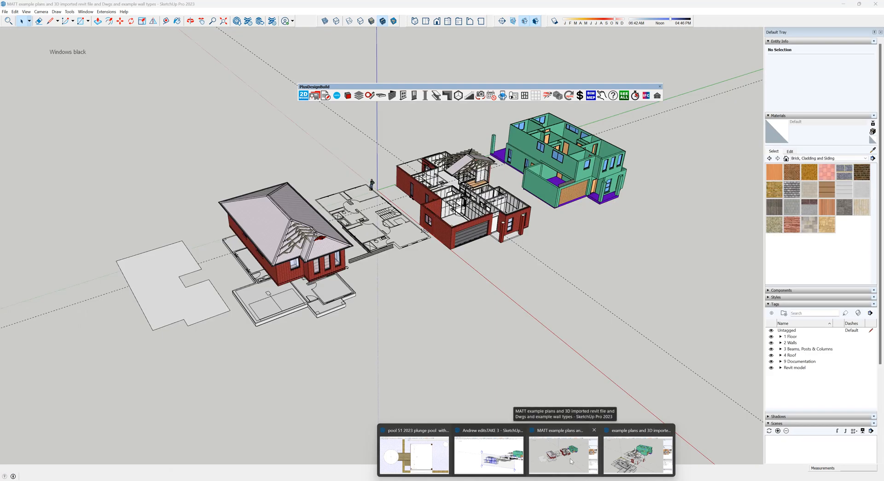
left_click(571, 460)
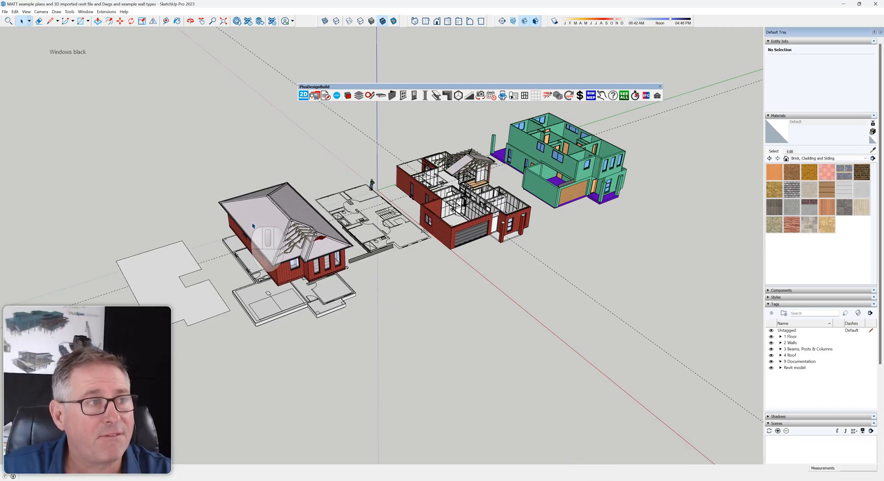
scroll(278, 237, "up", 2)
scroll(278, 237, "up", 5)
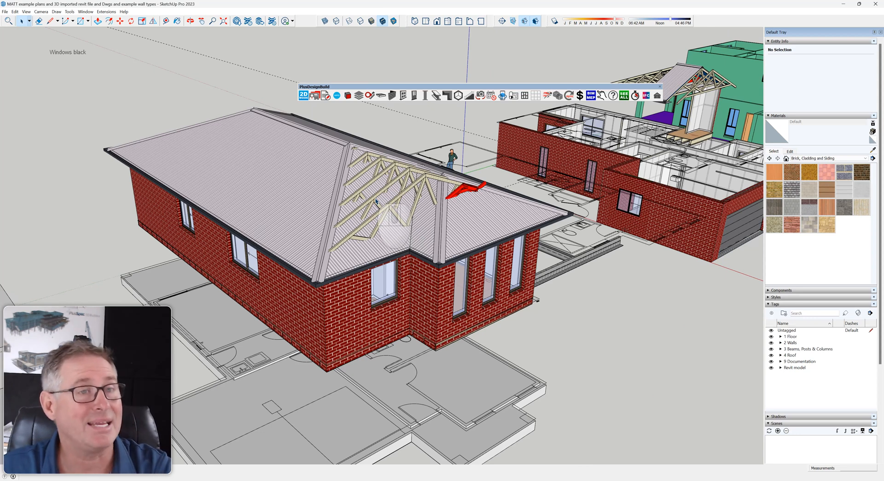
scroll(377, 200, "down", 5)
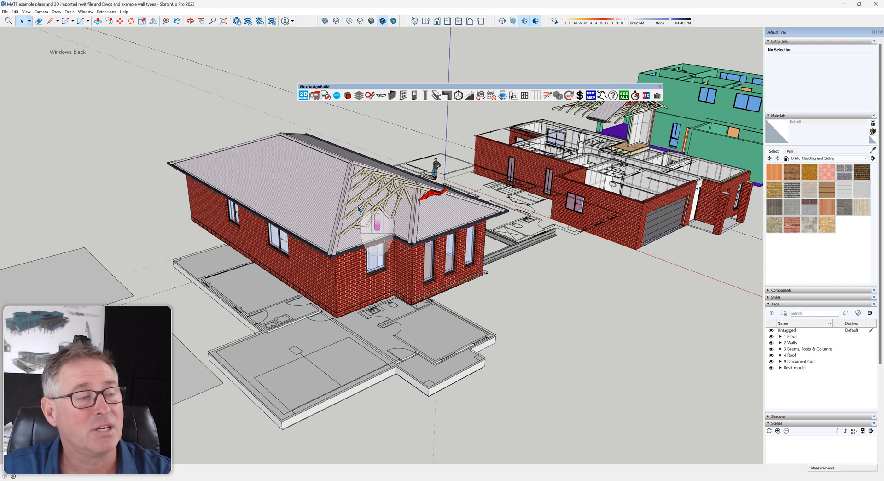
middle_click_drag(366, 238, 350, 225)
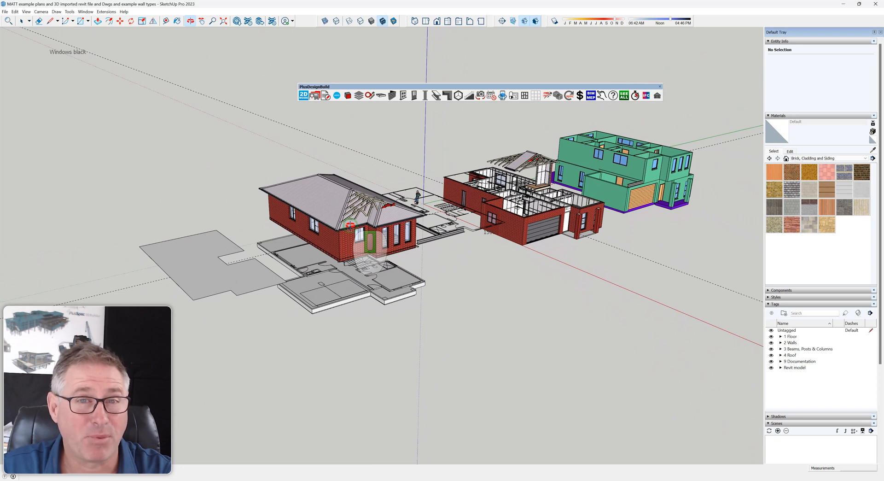
middle_click_drag(350, 225, 356, 236)
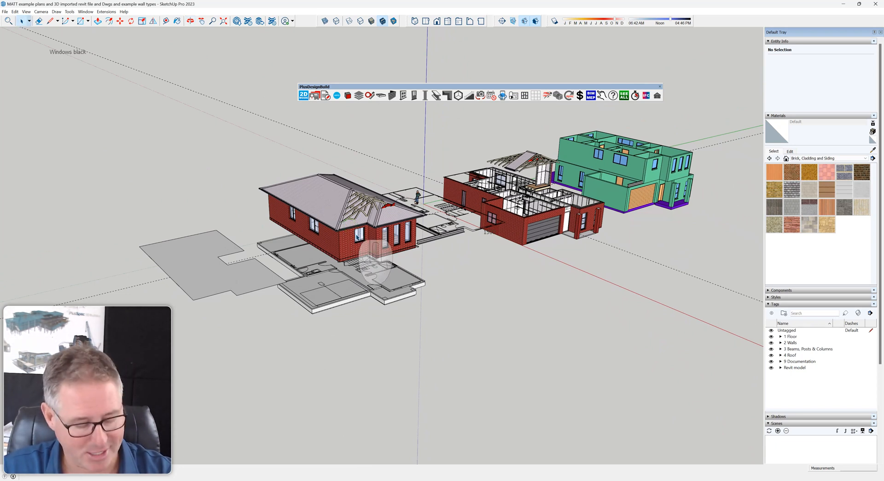
Return to the model containing section A and display its Floor Plan 1 scene with all the plans in view.
key("alt+Tab")
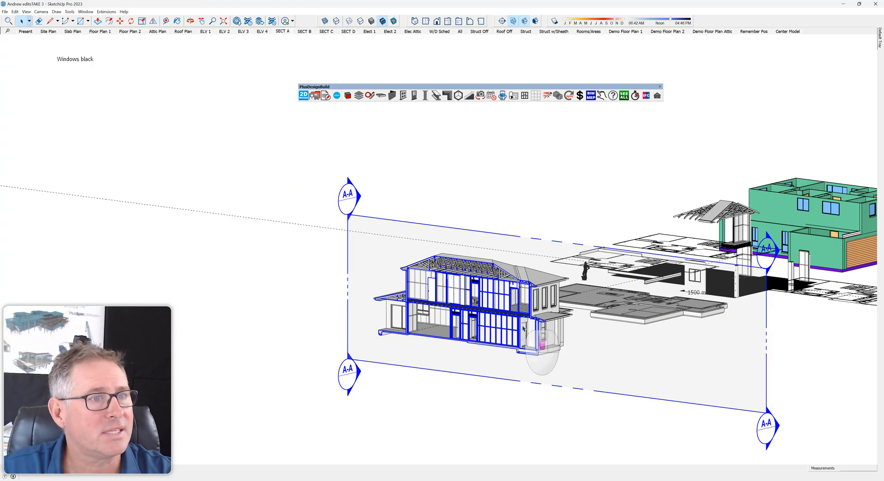
scroll(520, 327, "down", 3)
mouse_move(600, 354)
middle_mouse_down()
mouse_move(515, 297)
mouse_move(505, 378)
middle_mouse_up()
scroll(512, 327, "down", 3)
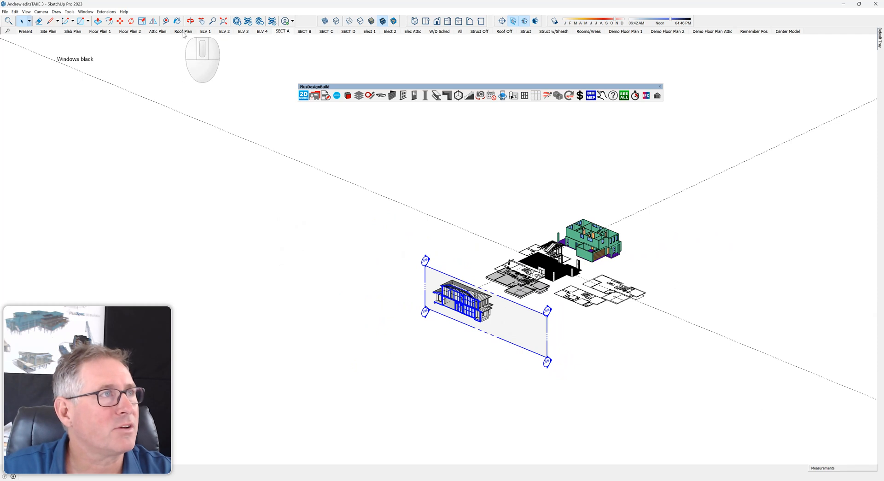
left_click(102, 32)
scroll(541, 324, "down", 5)
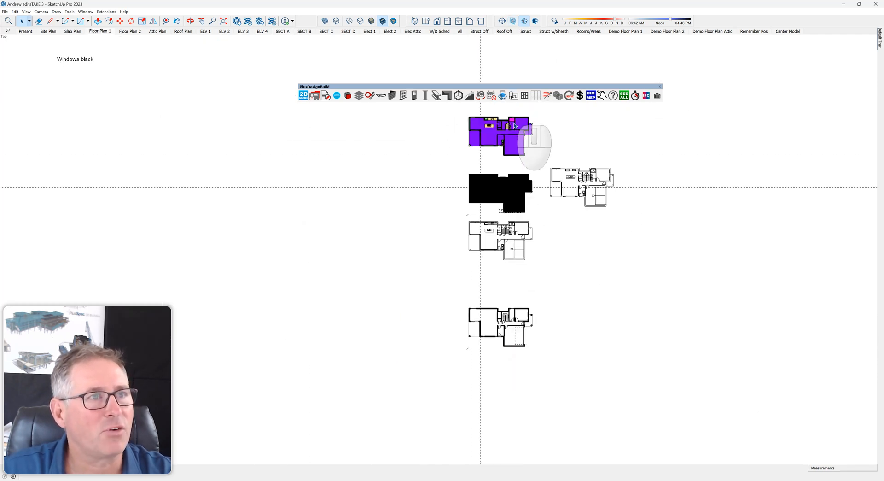
Examine the ground-floor walls cut by the Floor Plan 1 scene in plan and in 3D.
scroll(515, 125, "up", 3)
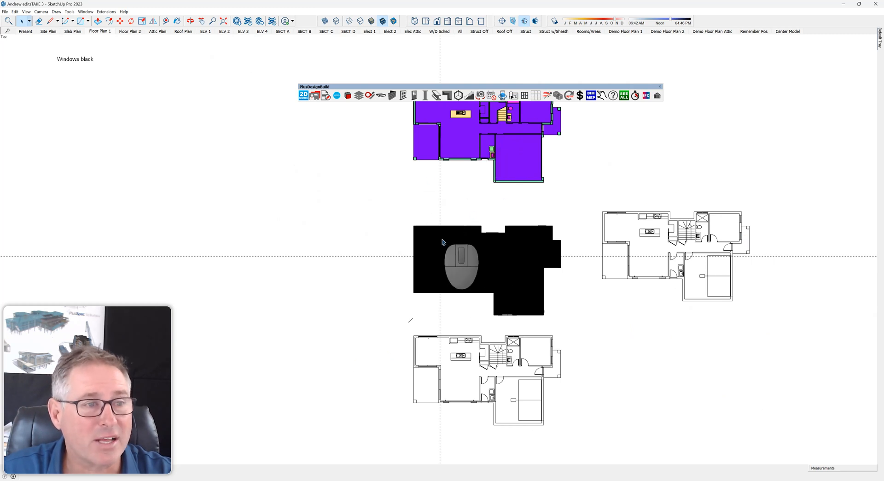
scroll(449, 244, "down", 1)
middle_click_drag(442, 242, 420, 447)
scroll(420, 432, "up", 4)
middle_click_drag(421, 411, 366, 259, "shift")
scroll(312, 233, "down", 1)
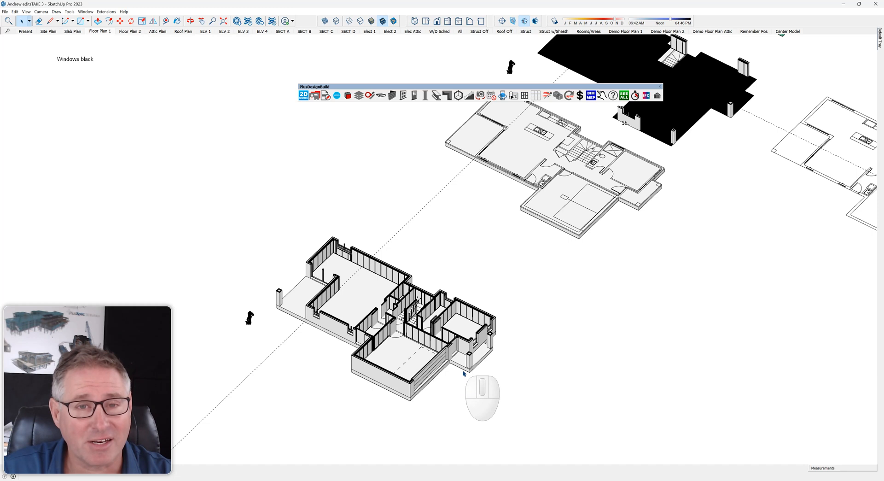
Compare the cut house with the sample slabs, the flat floor plan linework and the coloured imported model.
scroll(456, 355, "down", 5)
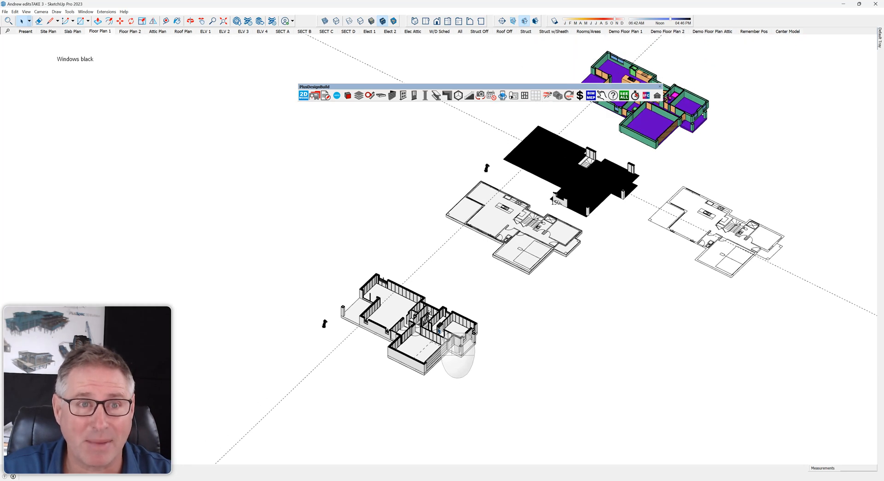
middle_click_drag(437, 330, 401, 332)
scroll(662, 320, "up", 5)
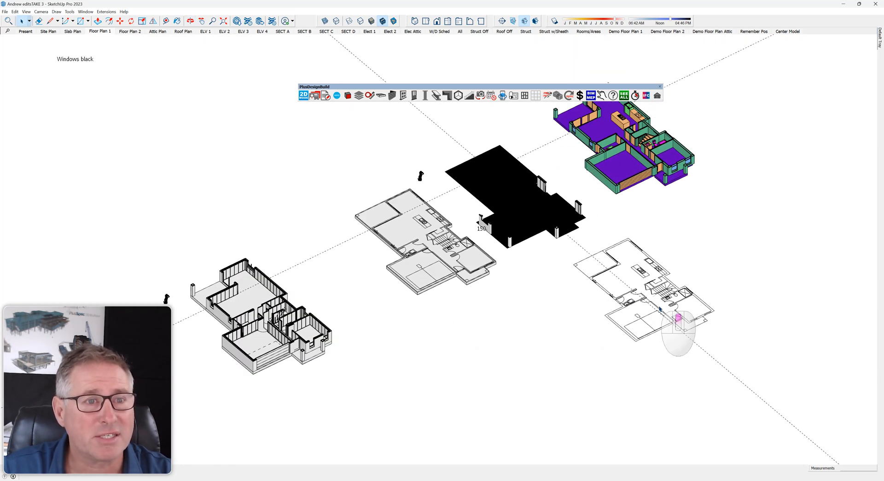
scroll(662, 320, "up", 3)
middle_click_drag(663, 319, 579, 363)
scroll(572, 366, "down", 6)
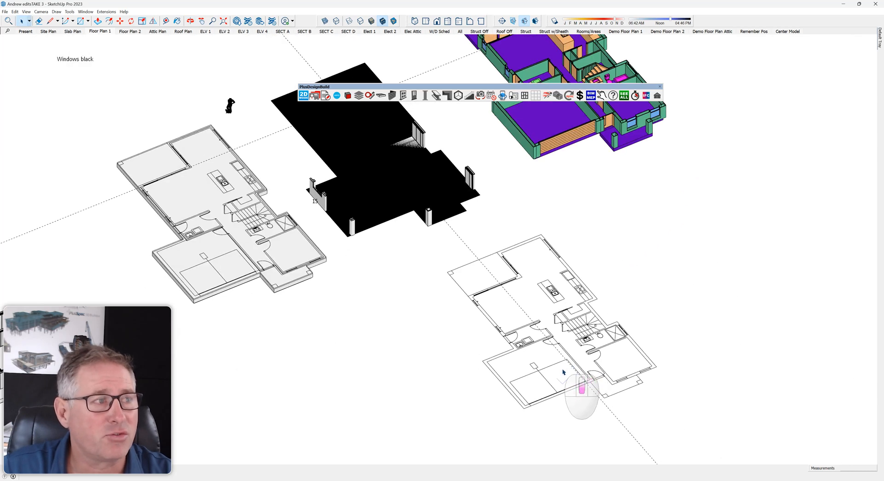
scroll(562, 372, "down", 3)
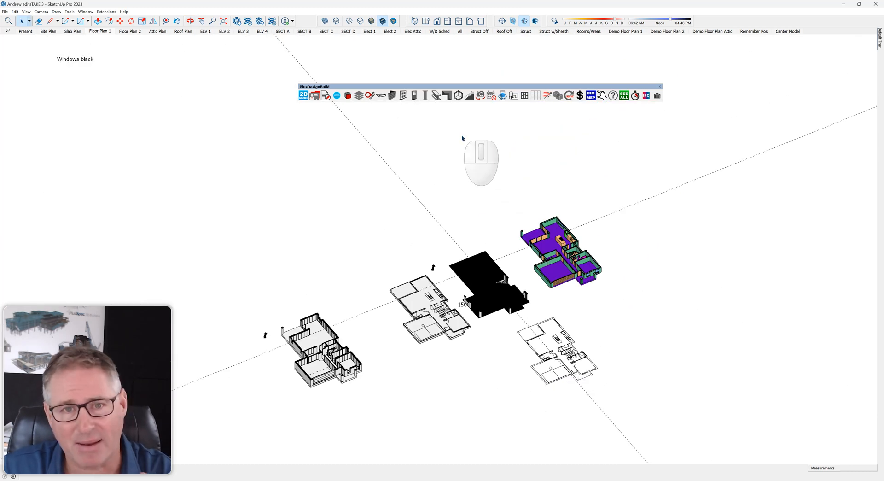
scroll(465, 339, "up", 2)
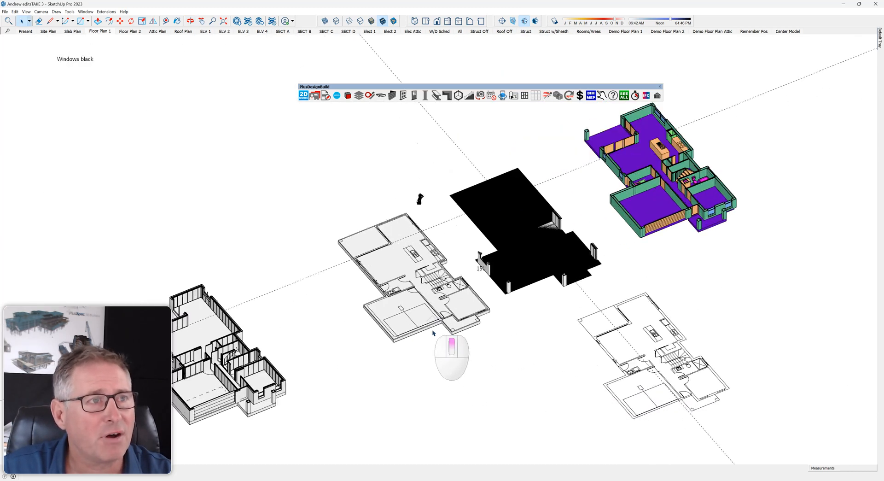
scroll(465, 338, "down", 5)
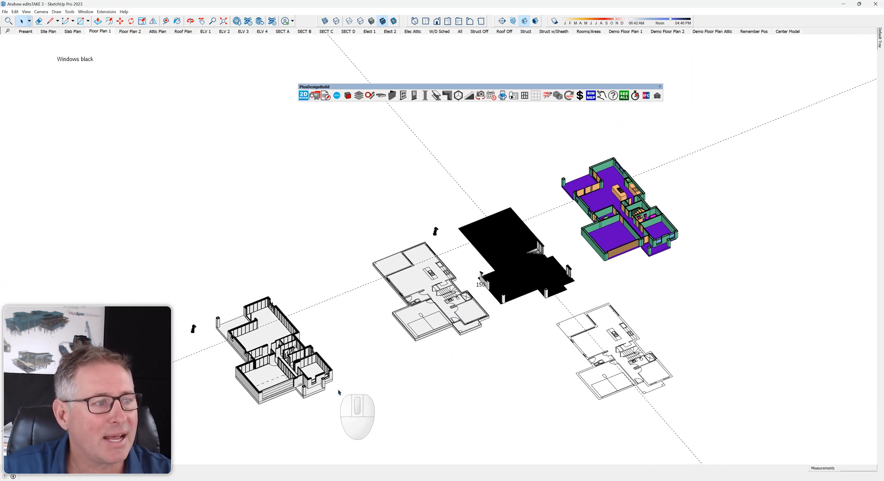
Inspect the cut ground-floor walls up close and switch the model from 2D to 3D display.
scroll(302, 385, "up", 2)
scroll(303, 385, "up", 2)
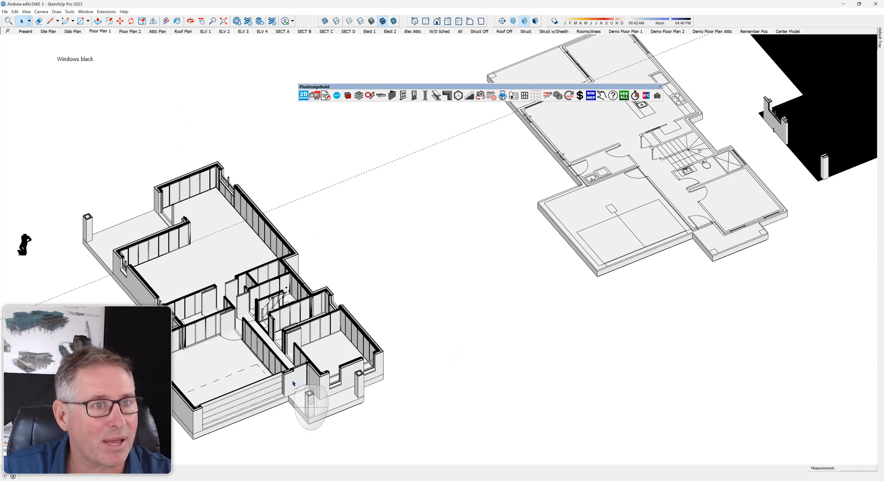
scroll(301, 379, "down", 1)
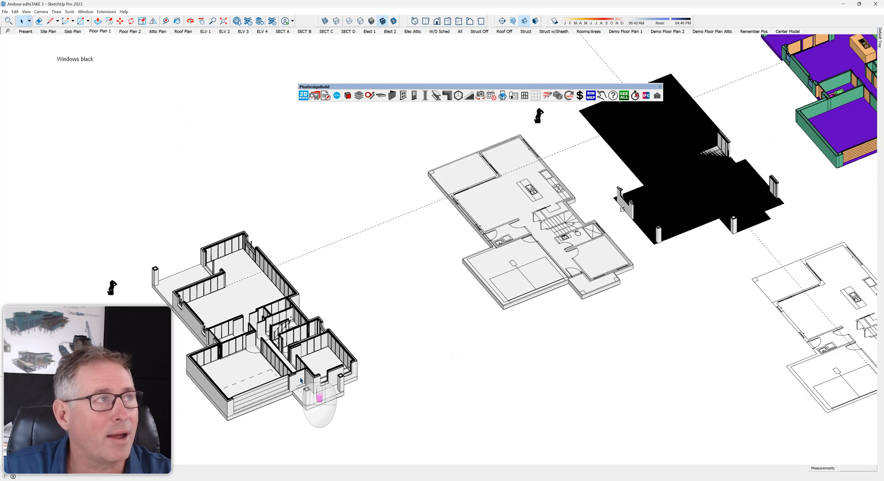
left_click(304, 96)
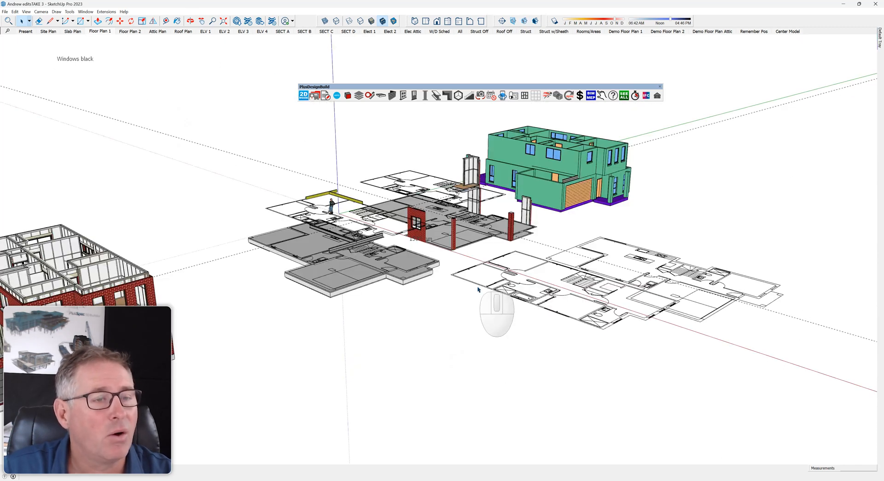
Display the Struct scene and bring the stepped sample slab beside the framed house close up.
middle_click_drag(478, 290, 623, 276)
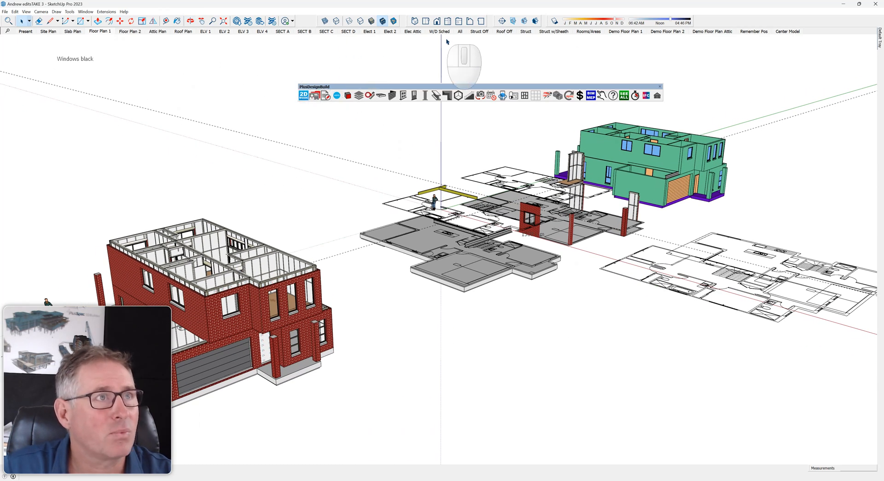
left_click(531, 32)
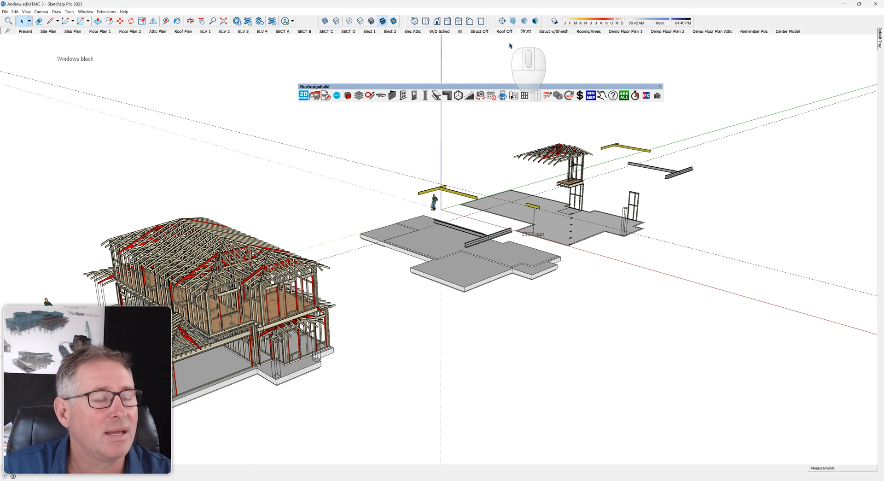
middle_click_drag(462, 264, 442, 303)
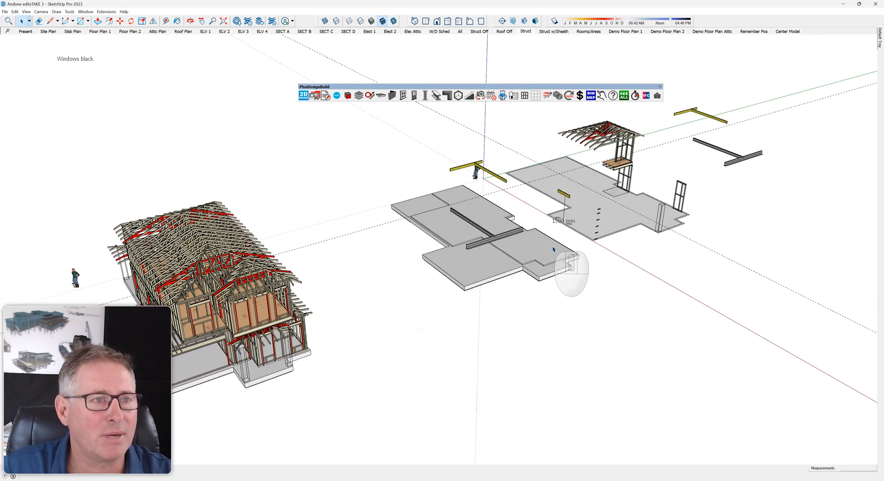
scroll(542, 252, "up", 10)
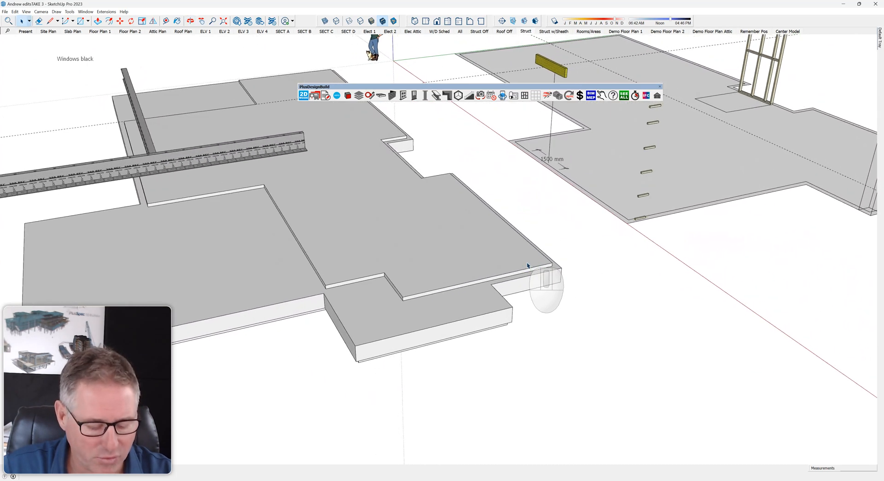
Trace a wall run with the Wall tool along the slab's rebate from the front outer corner, past the porch and around the garage recess.
key("w")
left_click(552, 263)
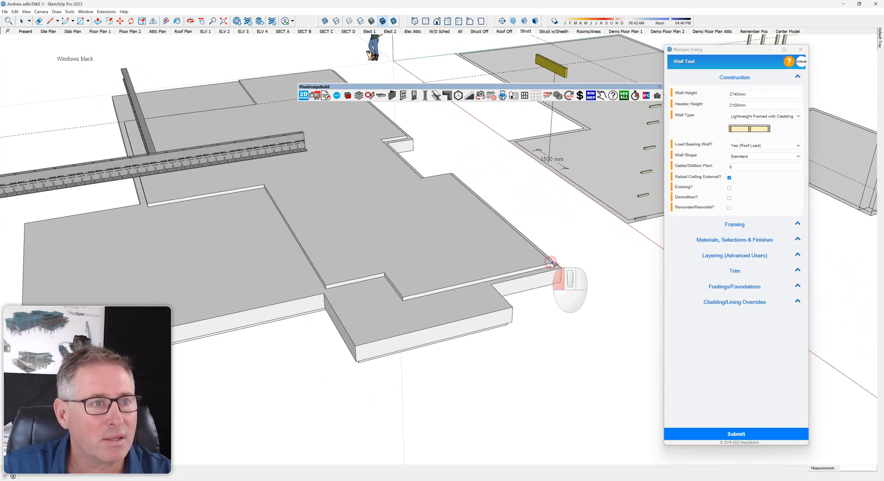
left_click(402, 297)
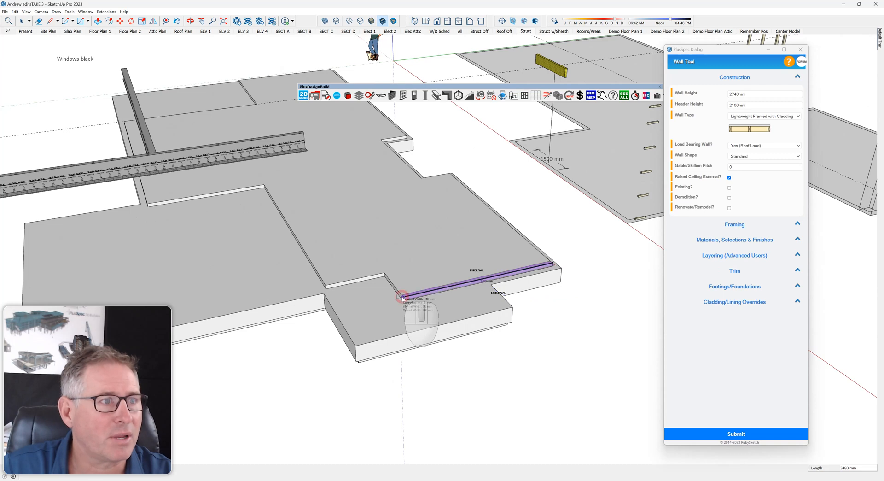
left_click(386, 272)
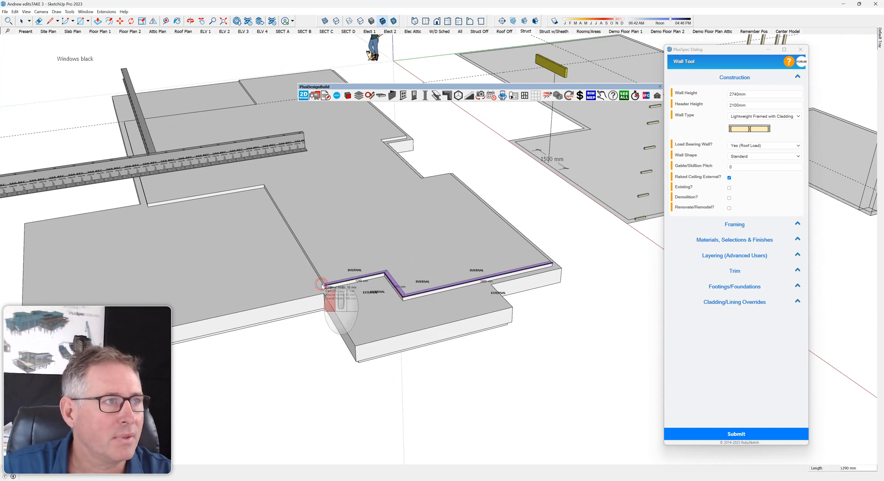
left_click(326, 286)
left_click(265, 185)
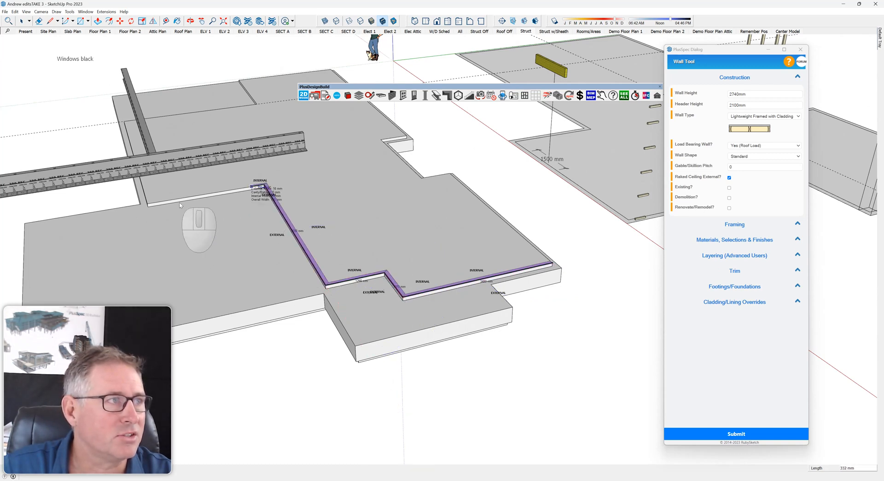
left_click(148, 203)
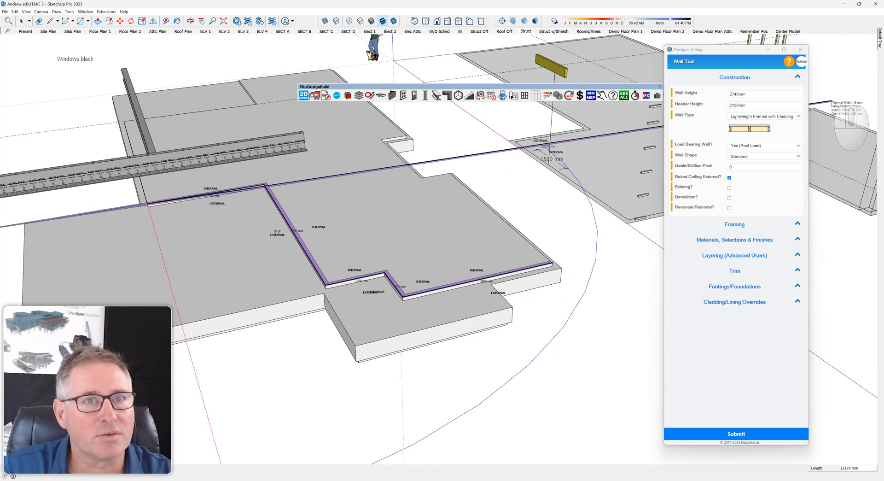
Set the wall type to Masonry Veneer and continue the run around the remaining slab corners back to its start point.
left_click(798, 117)
left_click(764, 122)
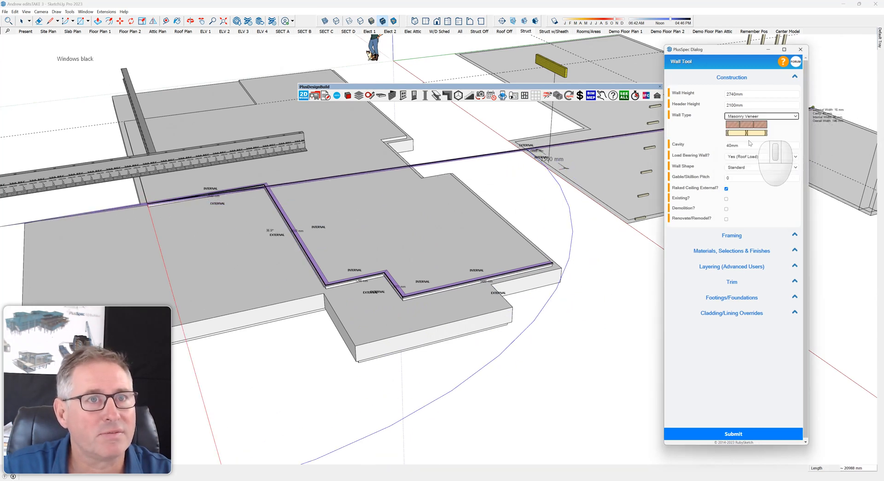
left_click(124, 124)
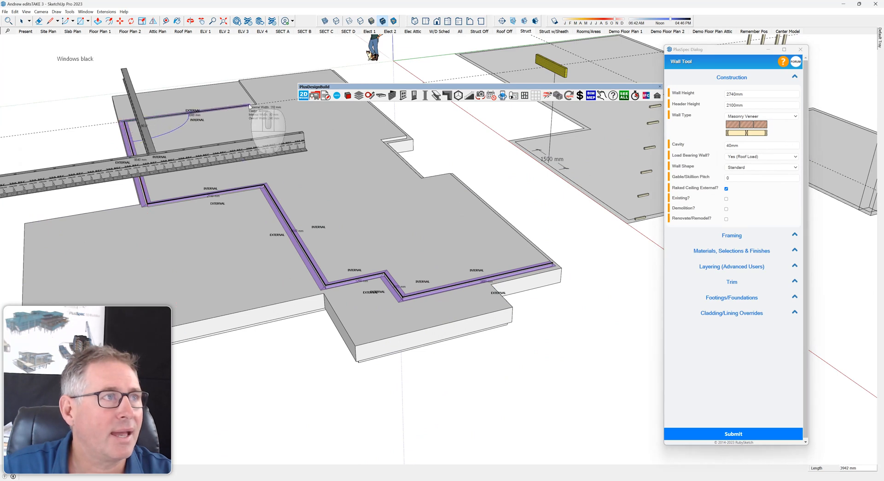
left_click(240, 81)
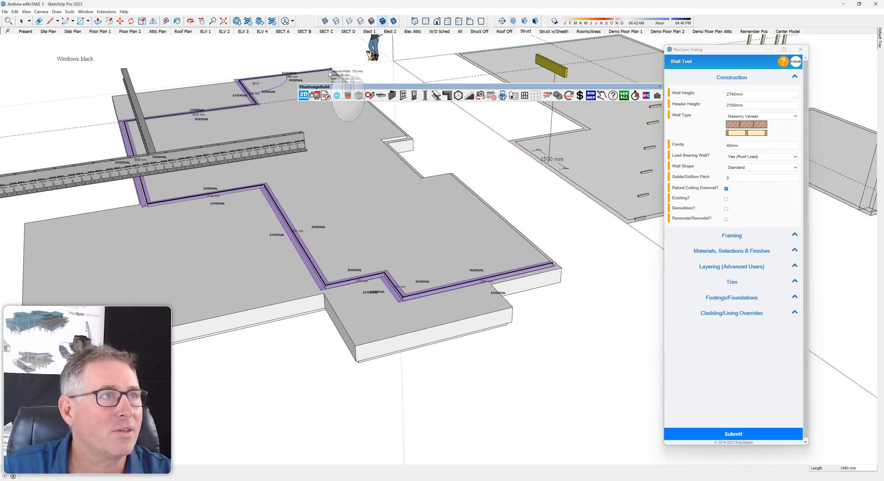
left_click(332, 70)
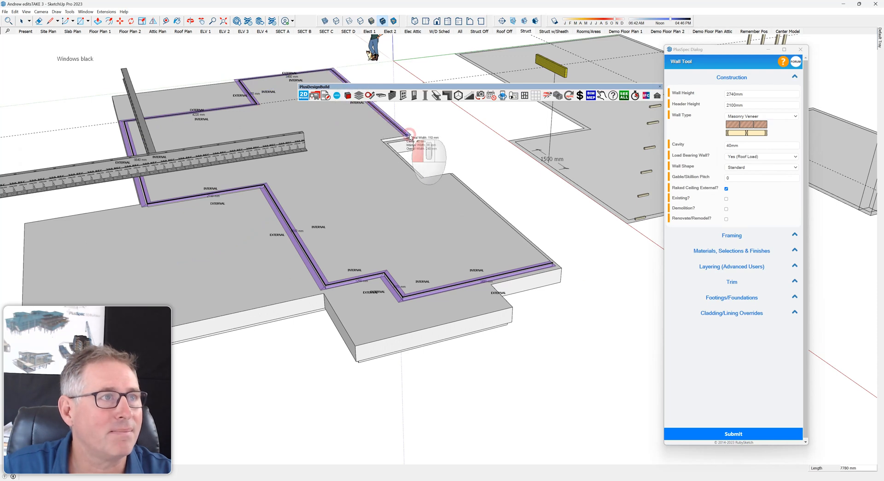
left_click(382, 139)
left_click(422, 178)
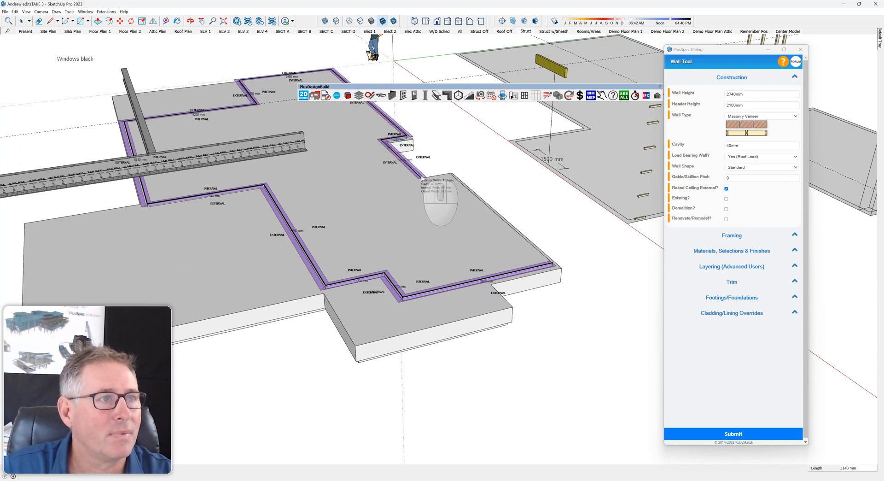
left_click(451, 171)
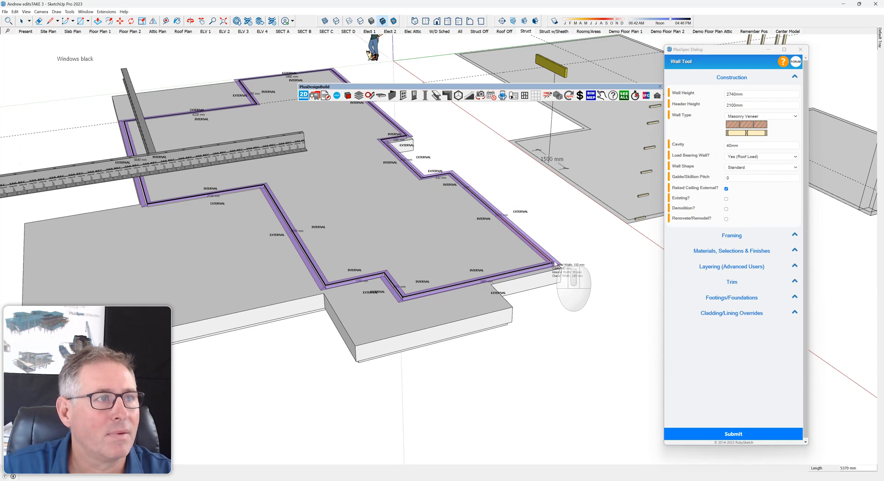
left_click(553, 263)
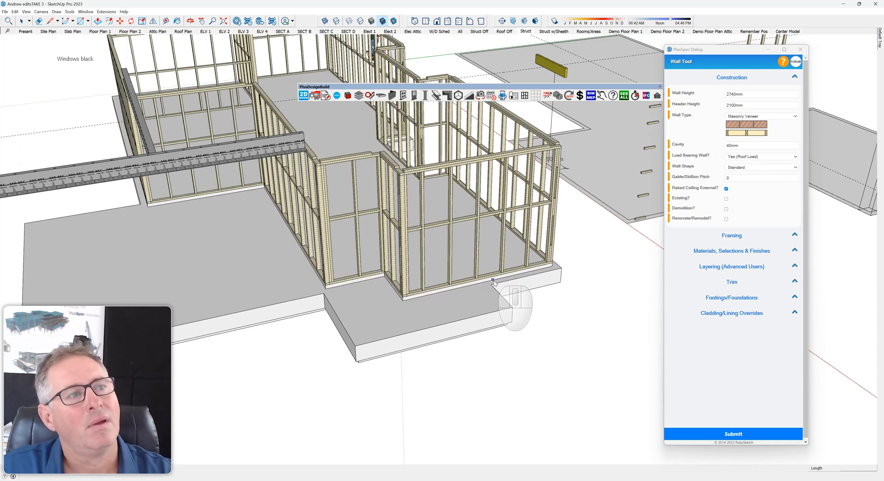
Examine the new wall framing up close at the porch corner, at ground level and around the slab.
scroll(456, 271, "up", 2)
scroll(424, 262, "up", 2)
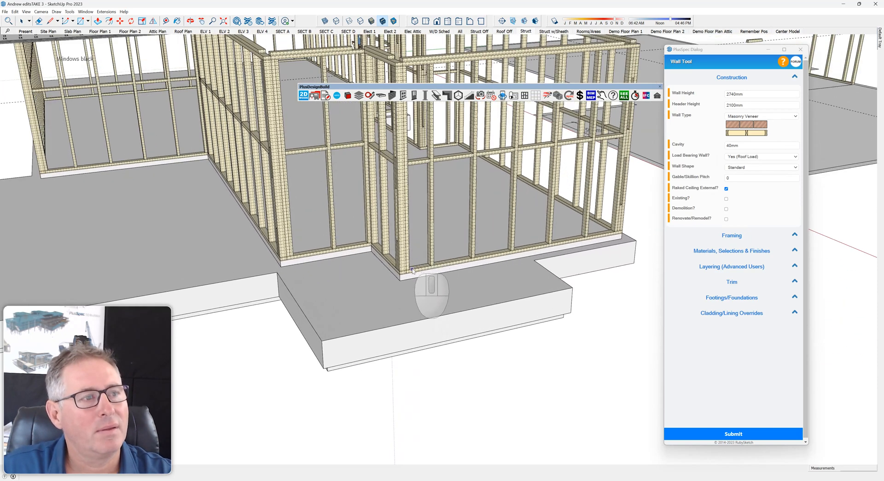
scroll(413, 268, "up", 3)
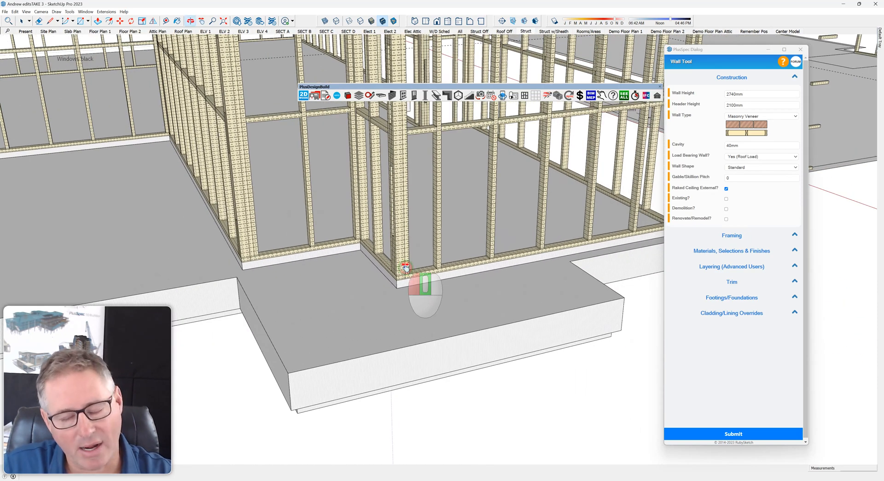
scroll(405, 267, "up", 3)
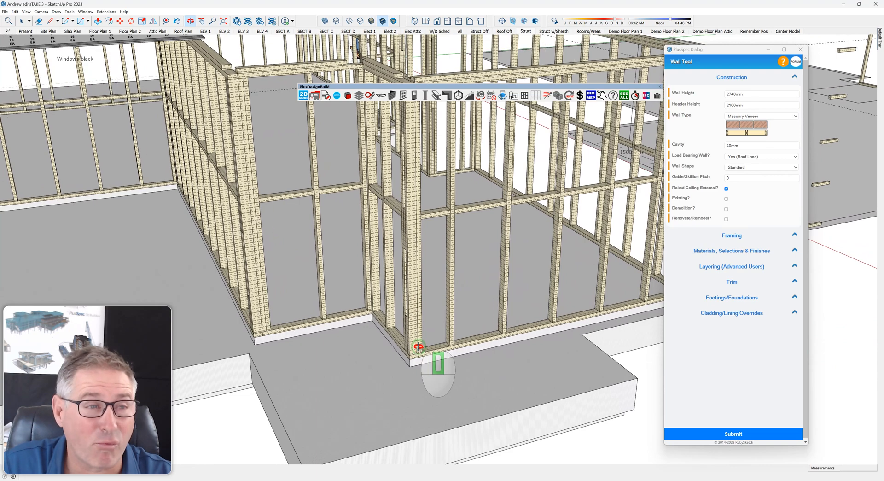
scroll(421, 341, "down", 2)
mouse_move(423, 340)
middle_mouse_down()
mouse_move(449, 311)
mouse_move(426, 326)
mouse_move(411, 309)
mouse_move(408, 300)
mouse_move(417, 293)
mouse_move(420, 302)
mouse_move(432, 277)
mouse_move(415, 248)
mouse_move(366, 228)
mouse_move(278, 223)
middle_mouse_up()
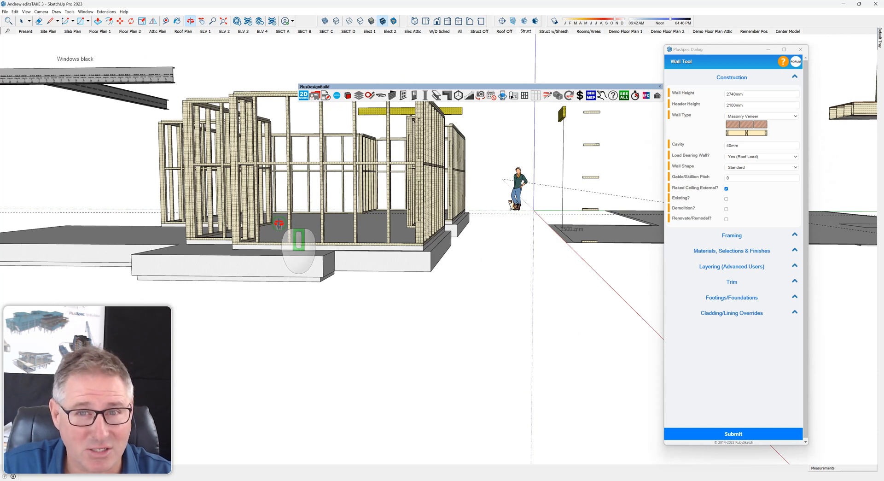
middle_click_drag(279, 224, 294, 269)
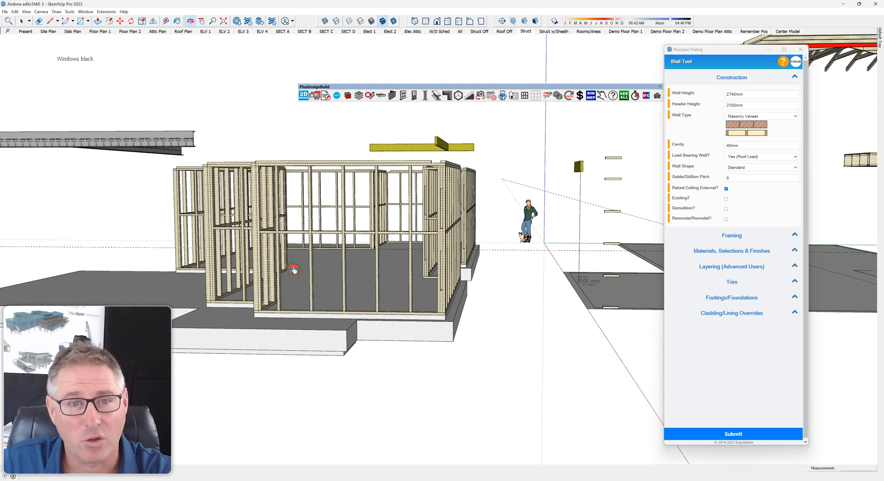
middle_click_drag(293, 270, 453, 309)
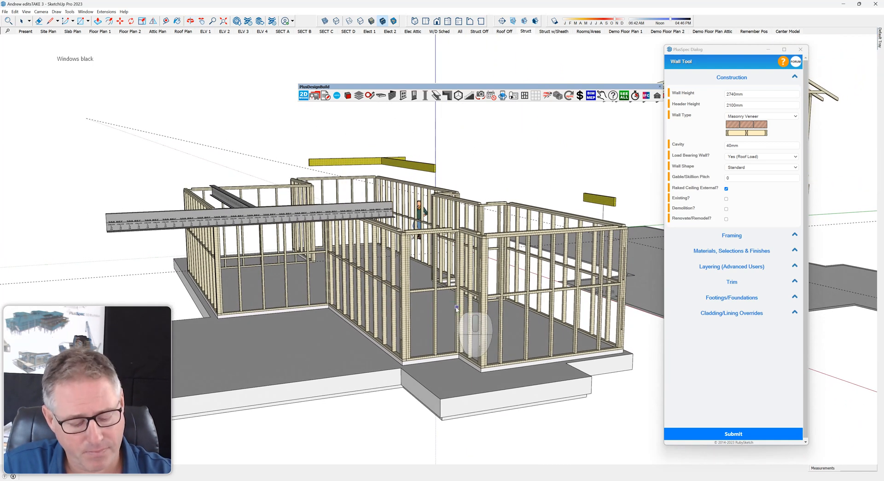
middle_click_drag(457, 307, 457, 318)
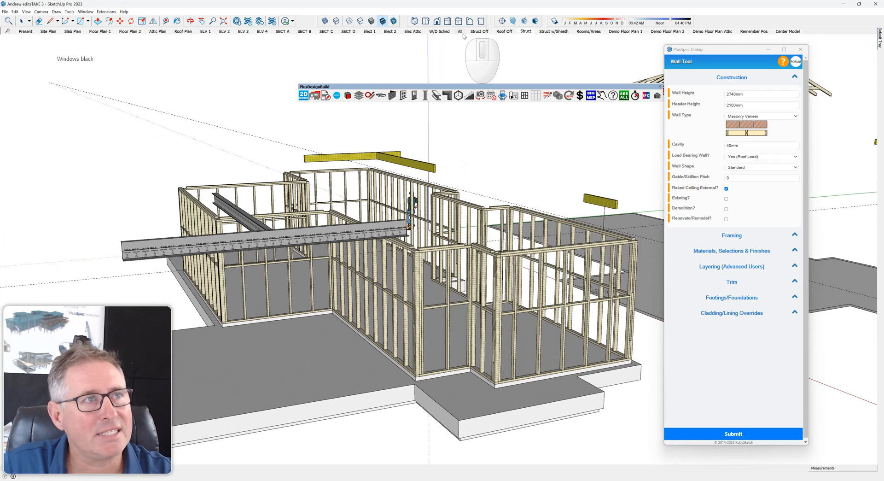
Display the All scene and select the porch entry wall and the two walls enclosing the garage recess.
left_click(460, 31)
middle_click_drag(449, 285, 449, 312)
key("space")
left_click(456, 317)
left_click(409, 312, "shift")
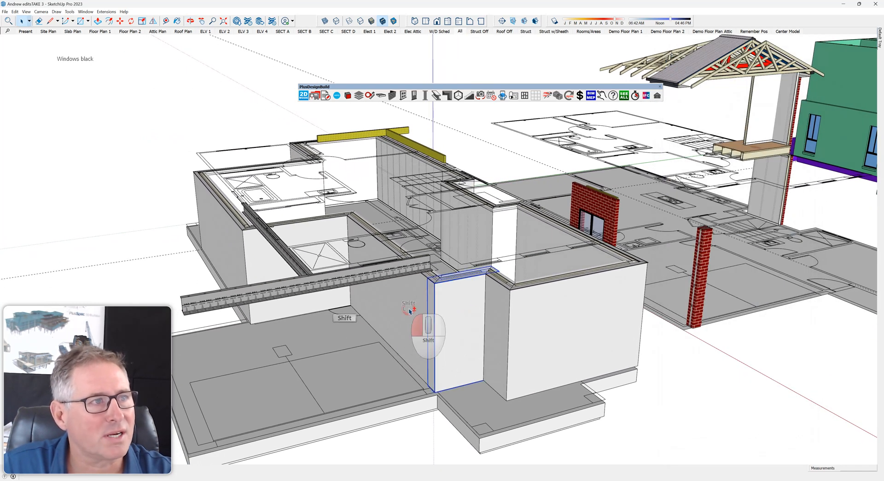
left_click(312, 234, "shift")
middle_click_drag(426, 268, 531, 337)
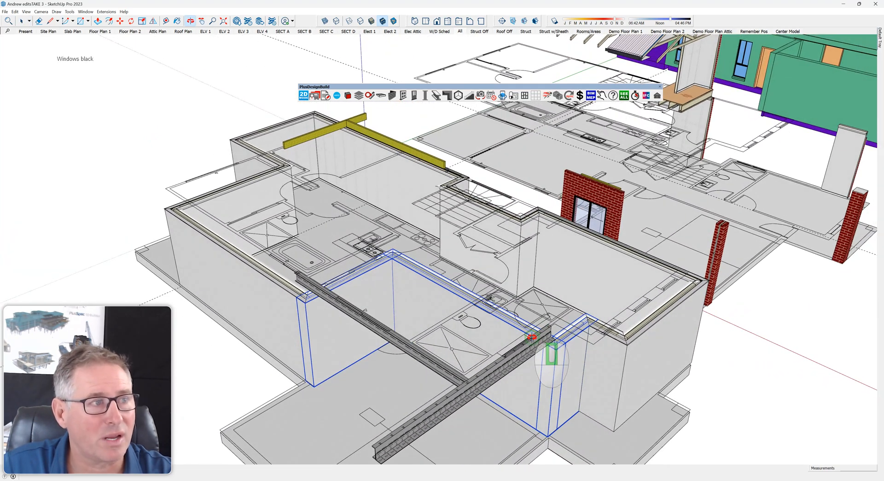
Change the selected entry and garage walls to the Internal Only wall type.
double_click(533, 339, "shift")
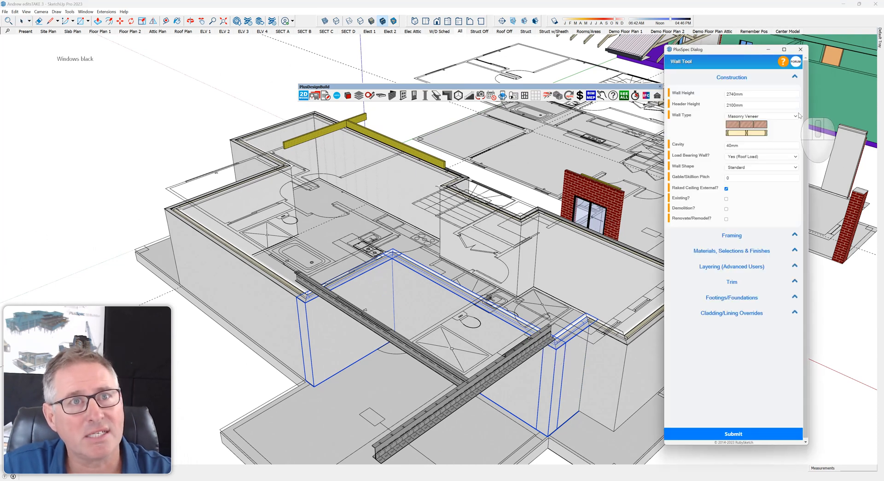
left_click(795, 117)
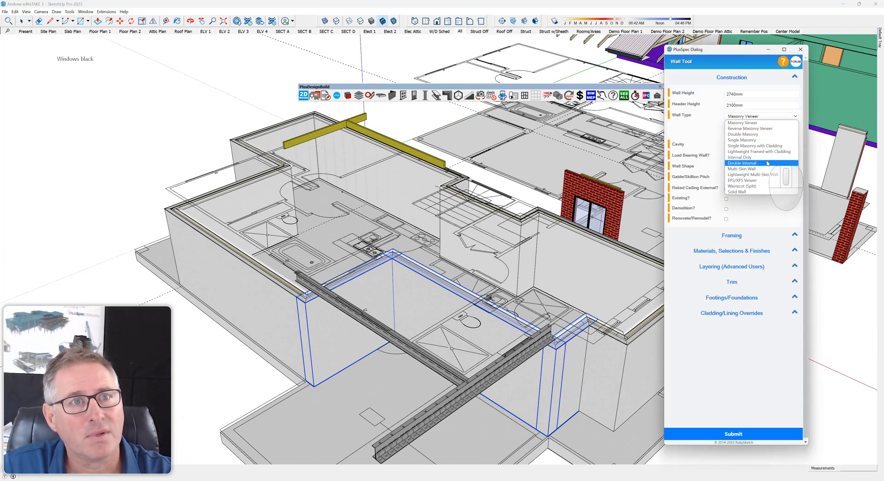
left_click(740, 157)
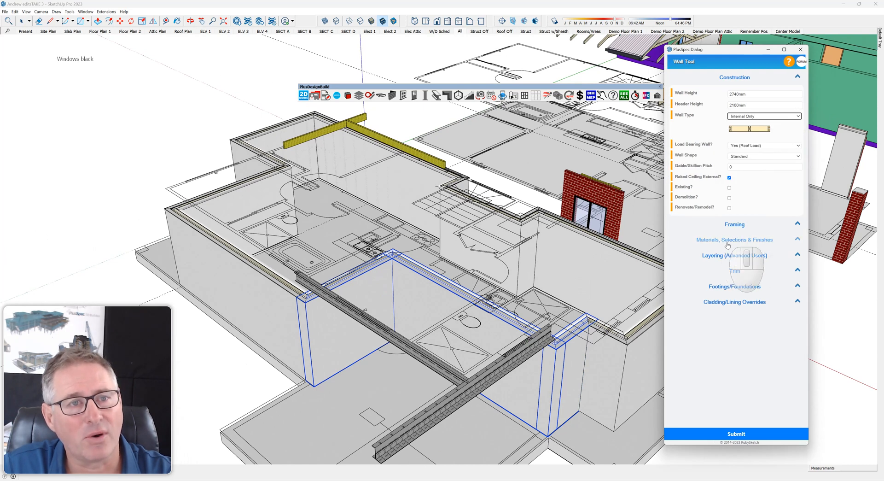
left_click(725, 435)
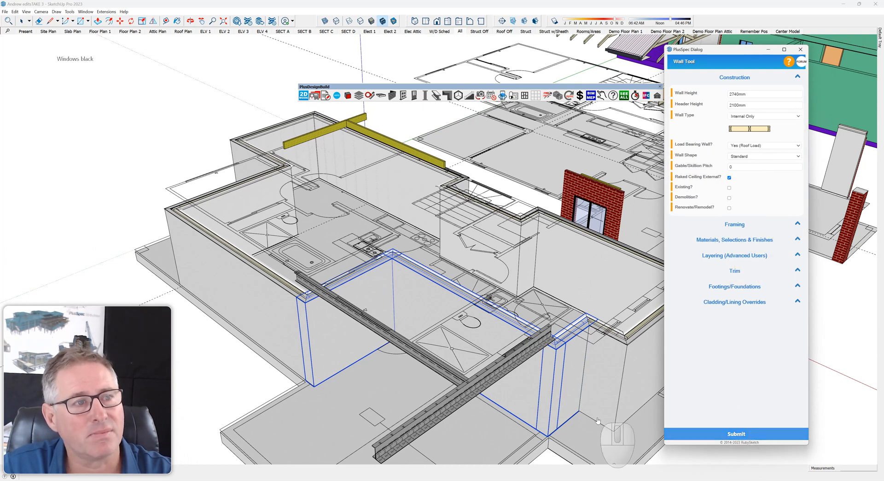
middle_click_drag(537, 369, 479, 336)
scroll(460, 313, "down", 8)
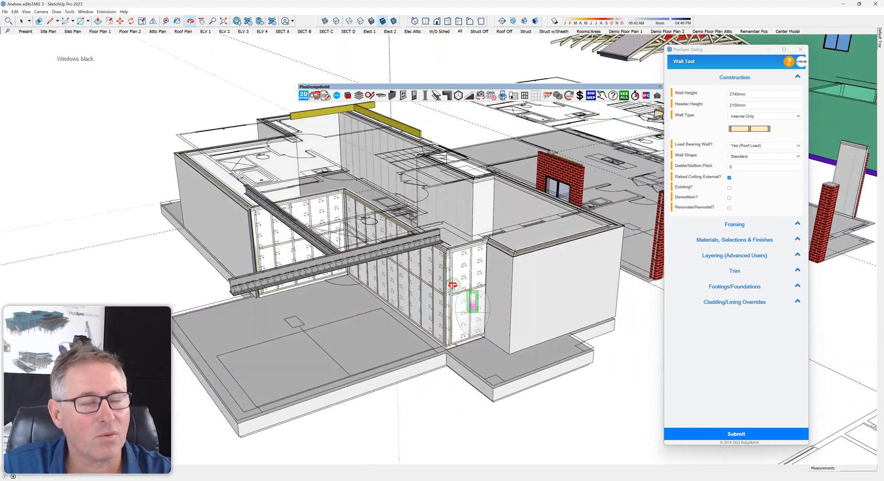
Copy the finished brick house's entry wall panel out in front of the porch.
key("space")
scroll(448, 288, "down", 3)
scroll(297, 362, "up", 6)
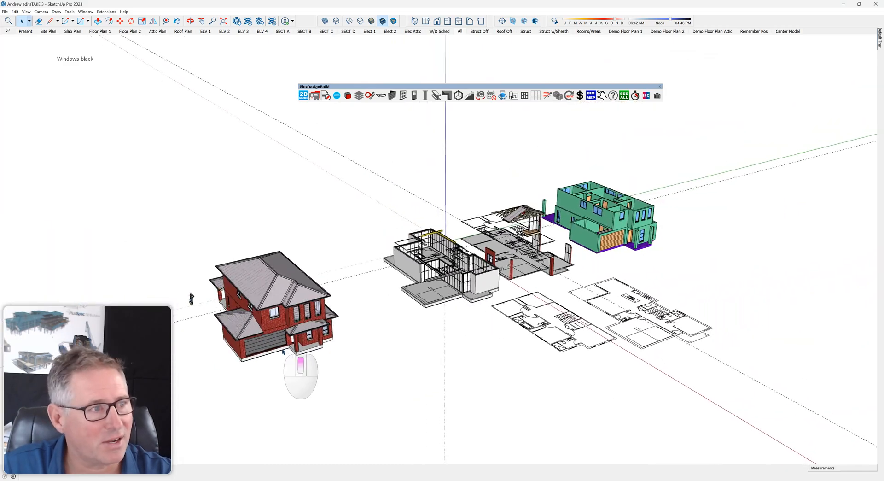
scroll(303, 339, "up", 8)
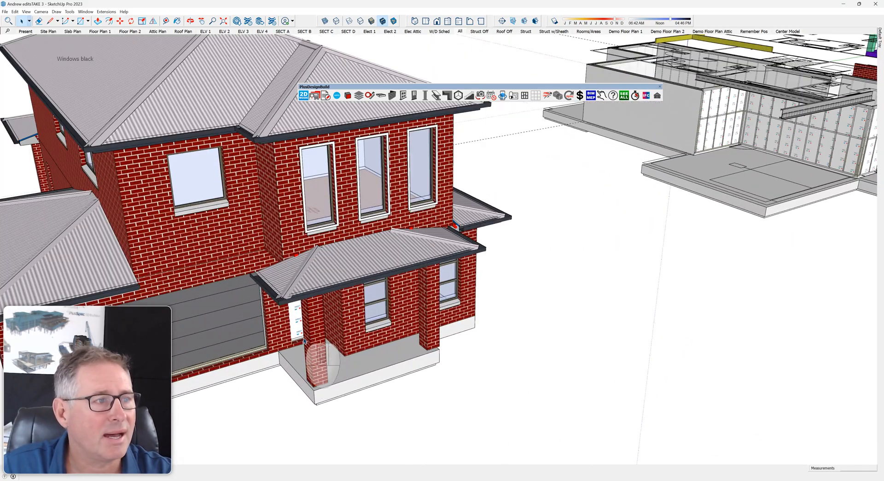
scroll(268, 309, "up", 7)
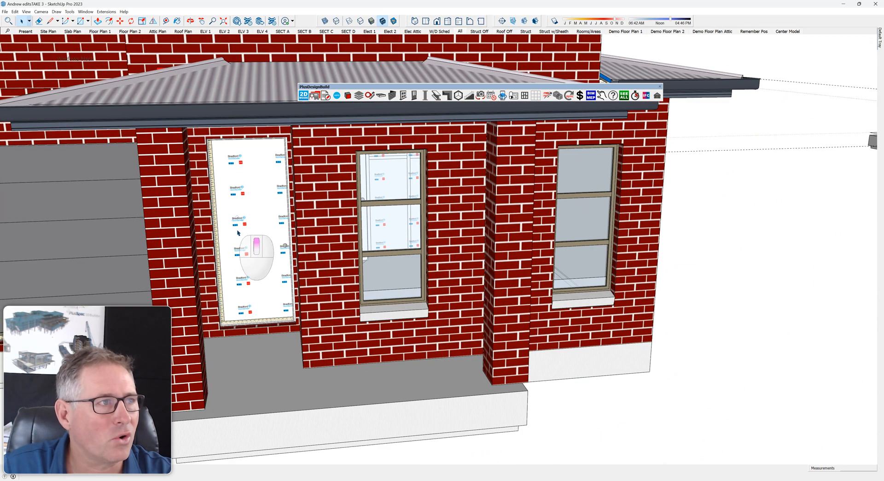
scroll(246, 255, "down", 10)
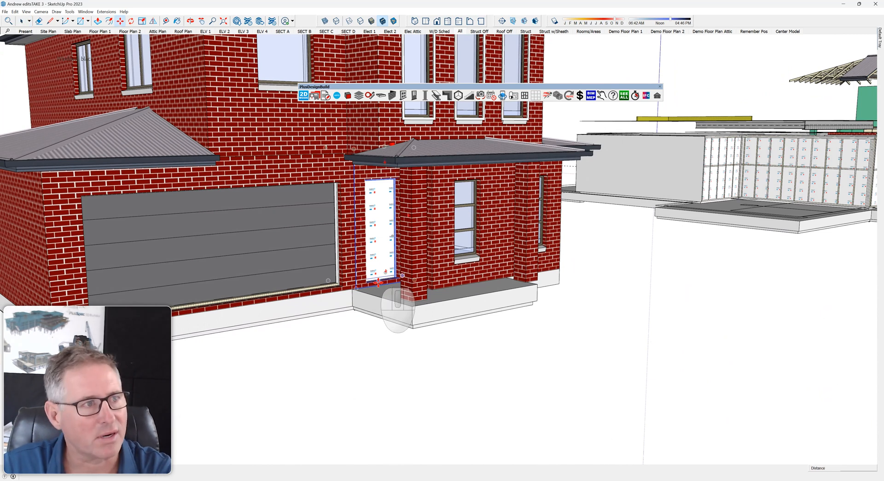
left_click(362, 293)
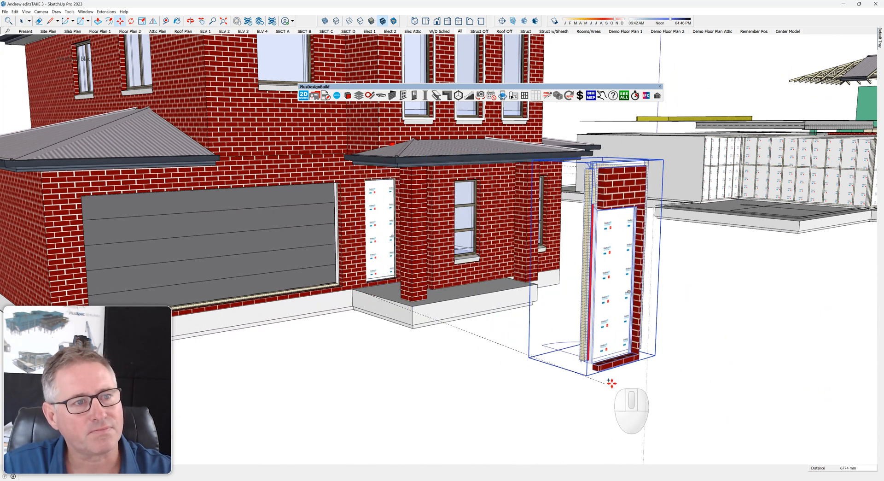
Examine the copied wall panel up close, then inspect its framing, lintel and studs in the Struct scene.
middle_click_drag(632, 361, 434, 283)
scroll(460, 289, "down", 1)
scroll(460, 287, "up", 5)
scroll(461, 286, "up", 1)
scroll(434, 283, "down", 2)
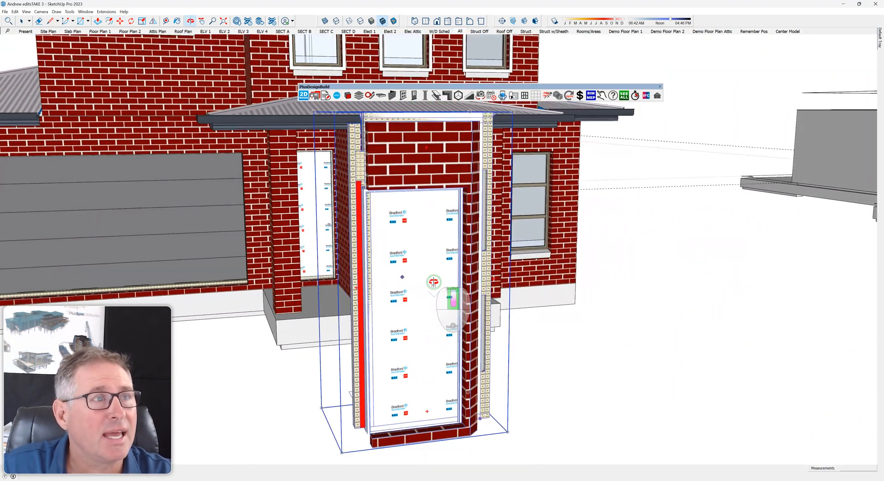
left_click(525, 32)
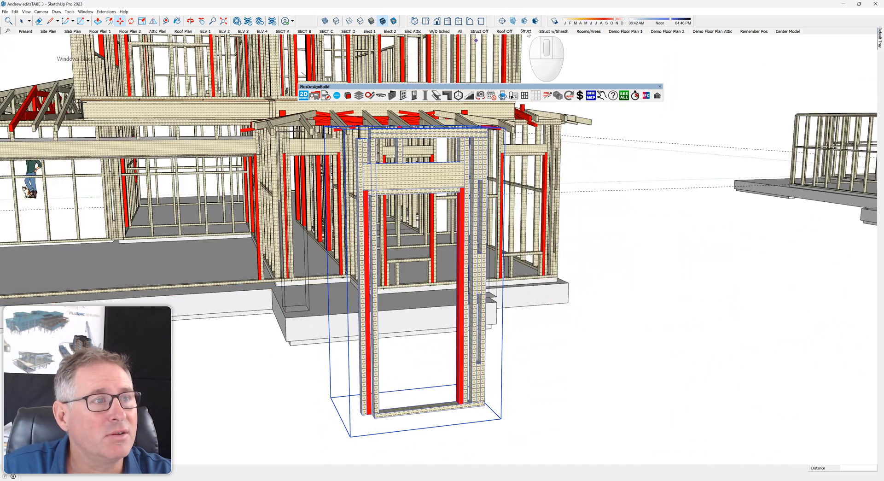
middle_click_drag(396, 249, 329, 203)
key("m")
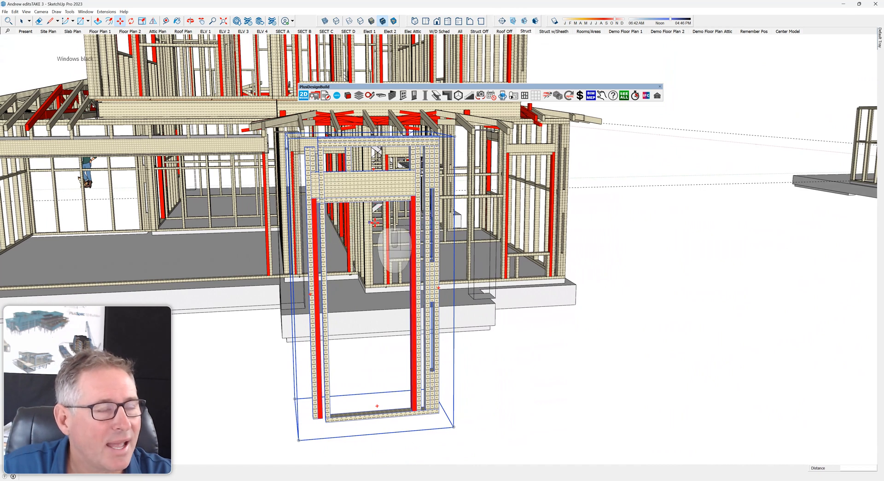
middle_click_drag(333, 231, 405, 272)
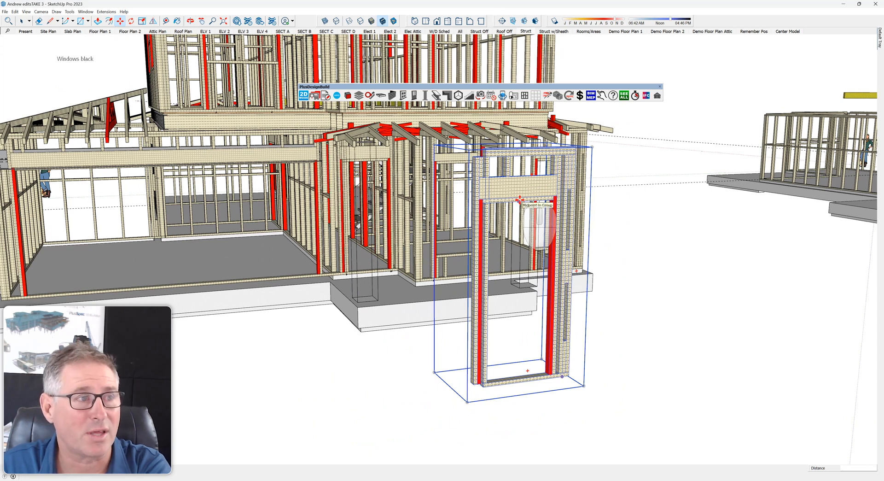
Delete the copied entry wall panel and return to the All scene.
key("Delete")
middle_click_drag(395, 286, 320, 285)
scroll(319, 284, "down", 10)
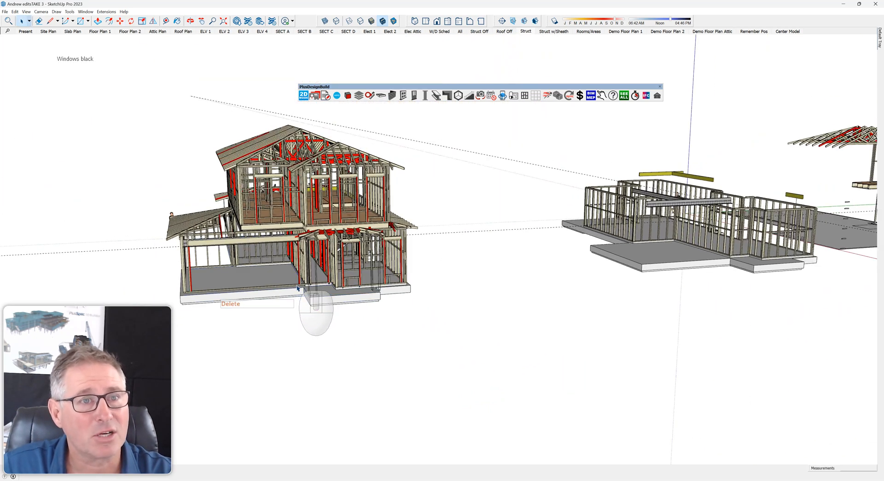
scroll(297, 288, "down", 3)
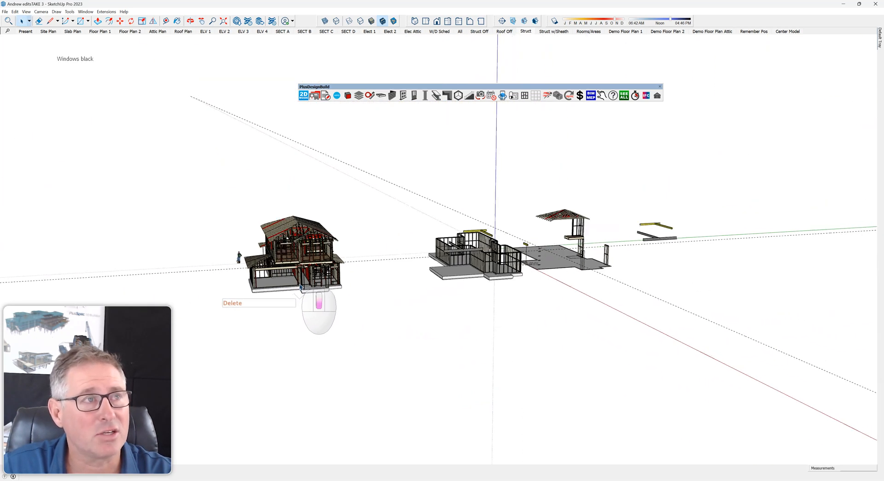
left_click(460, 31)
Measure the thickness of the garage's front wall on the ground-floor plan linework.
middle_click_drag(606, 358, 605, 436)
scroll(672, 369, "up", 8)
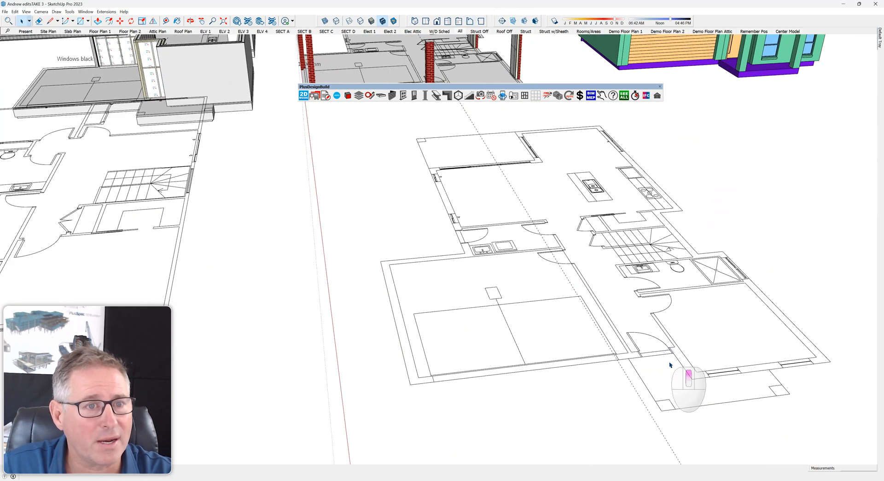
middle_click_drag(670, 360, 613, 328, "shift")
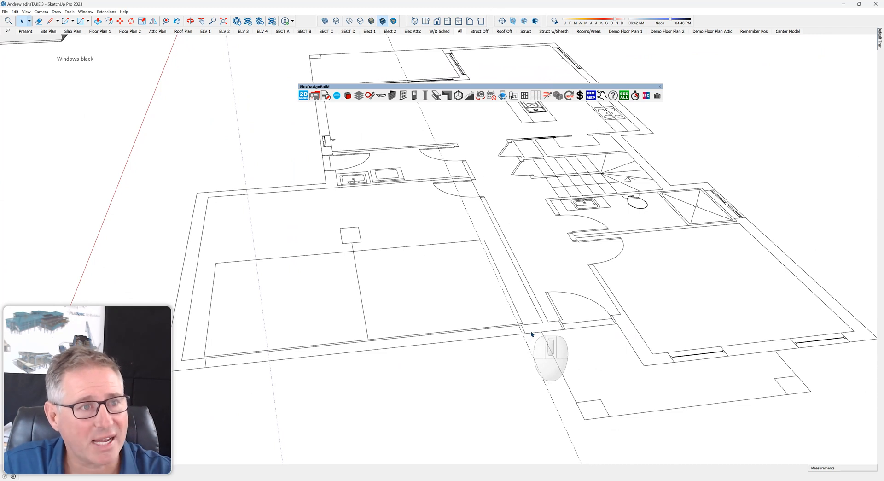
scroll(529, 334, "up", 3)
key("t")
left_click(530, 321)
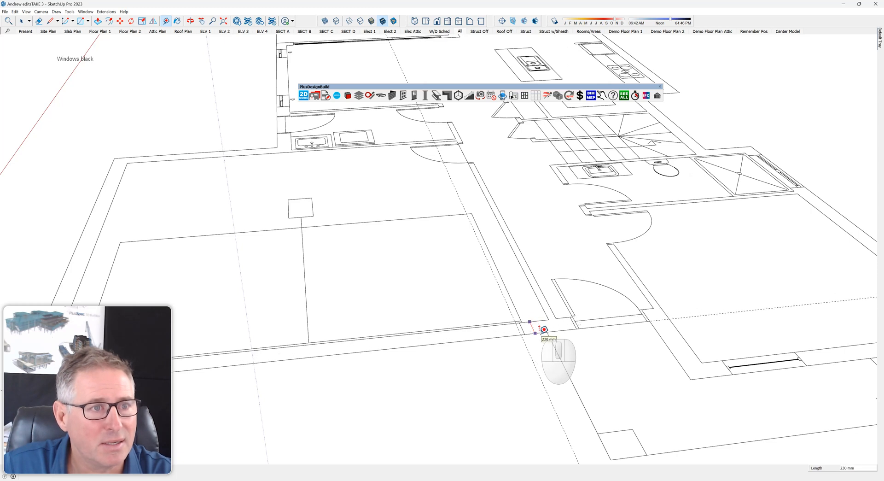
key("space")
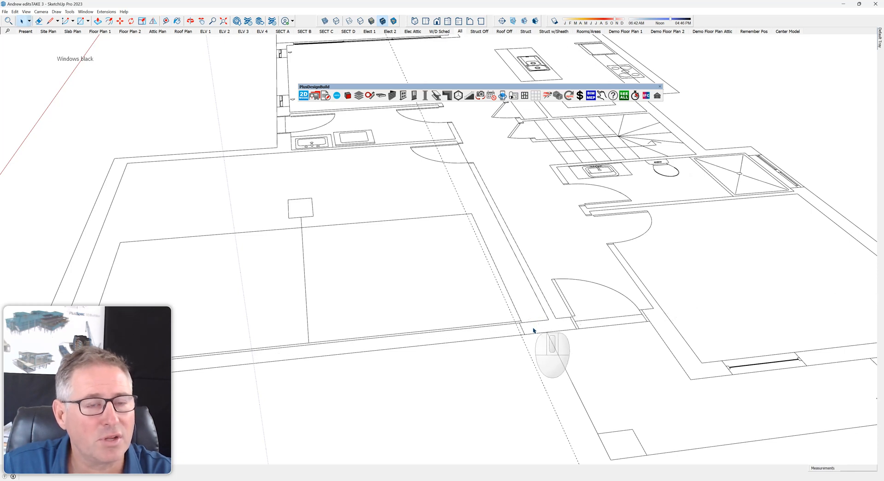
Start the Wall tool with the wall type set to Masonry Veneer and submit the settings.
scroll(533, 335, "down", 5)
key("w")
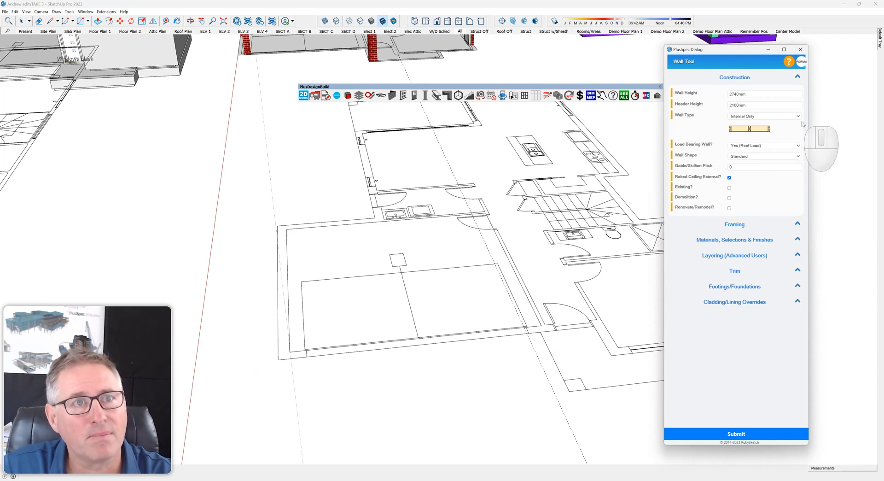
left_click(799, 116)
left_click(781, 129)
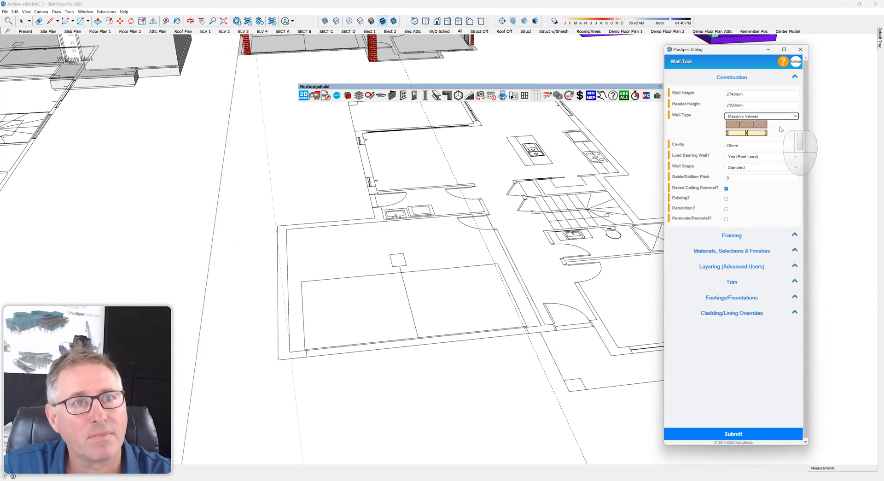
left_click(734, 435)
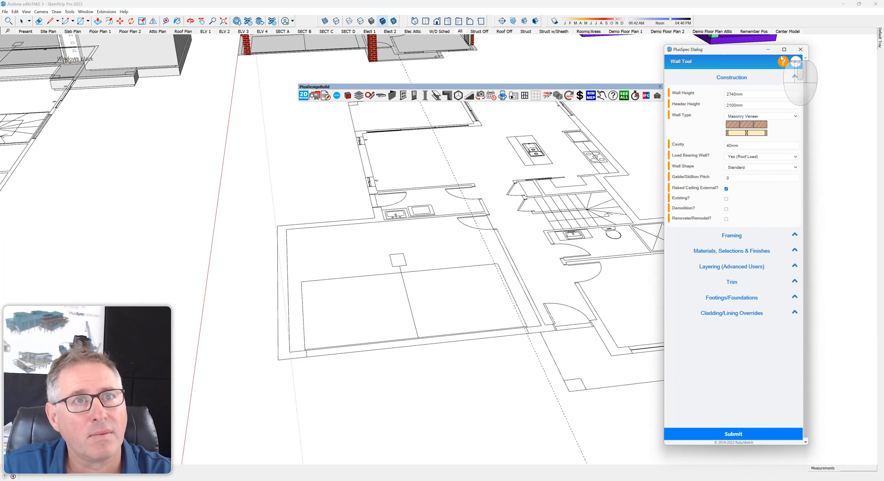
left_click_drag(723, 55, 649, 154)
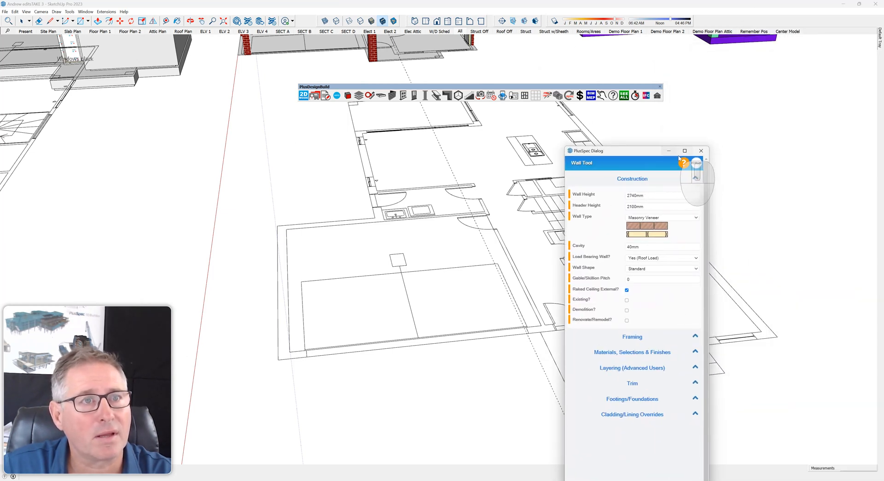
left_click(701, 150)
Draw the front room's windowed wall, 3300 mm long, from its outer inside corner to the inside corner nearest the entry.
scroll(790, 335, "up", 1)
scroll(776, 339, "up", 1)
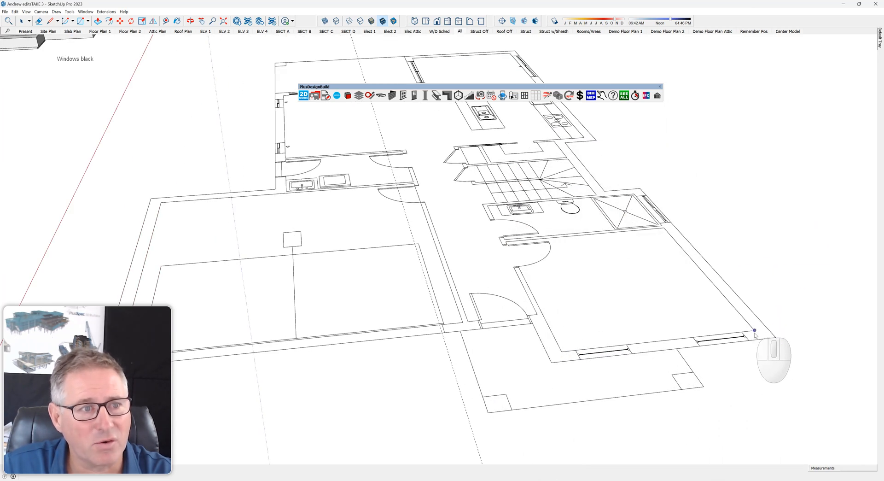
left_click(755, 330)
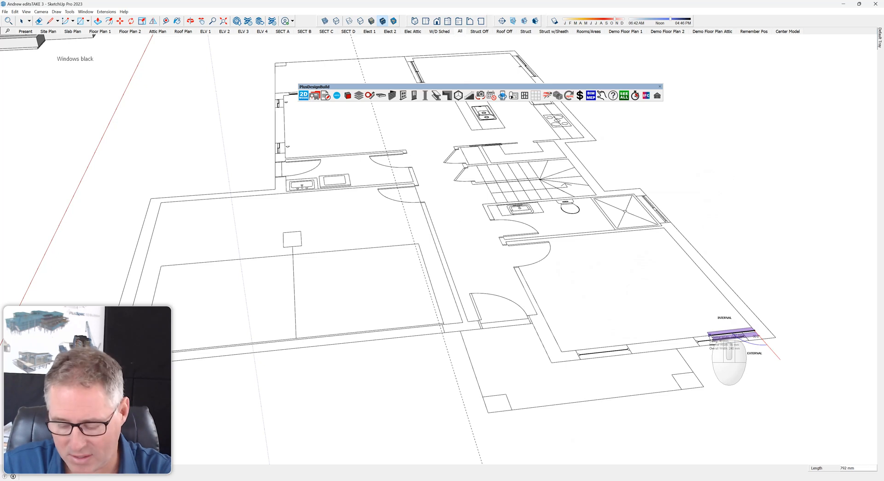
scroll(710, 336, "up", 2)
key("Right")
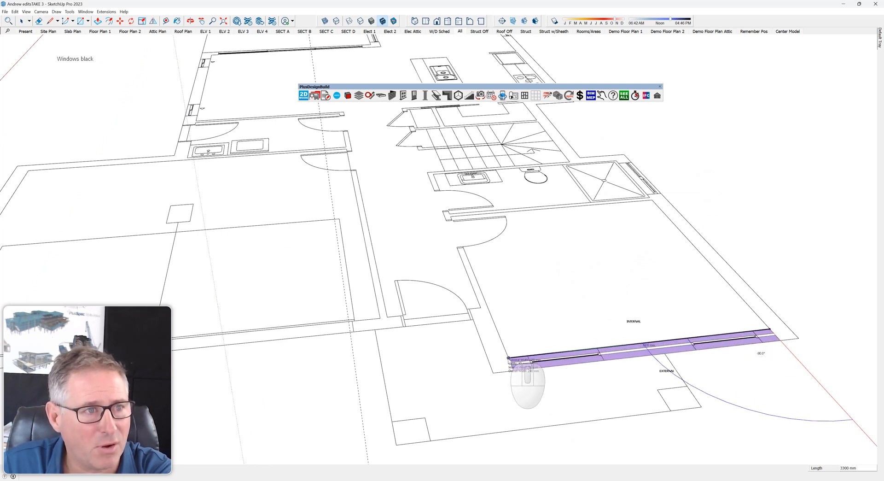
left_click(509, 358)
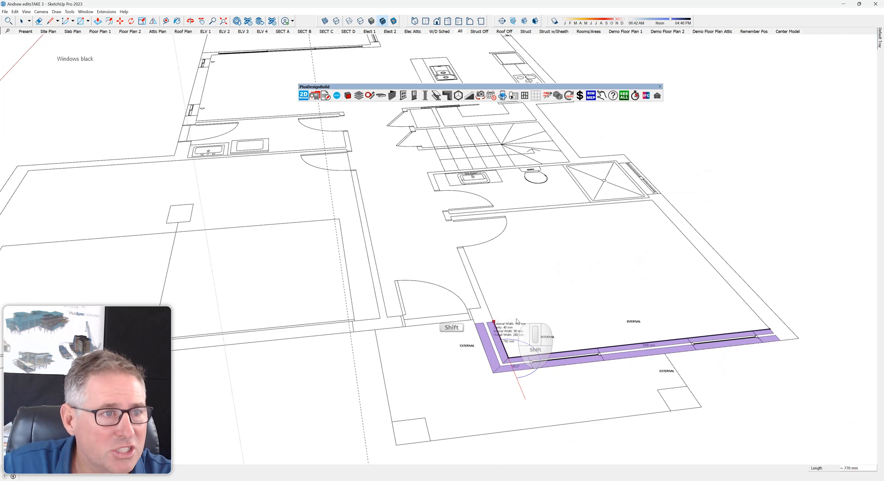
left_click(494, 317)
scroll(572, 313, "down", 5)
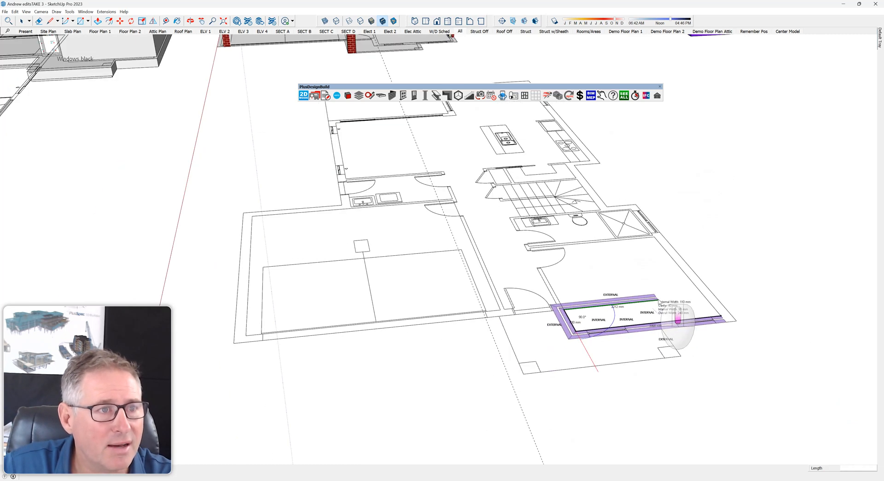
scroll(572, 312, "up", 5)
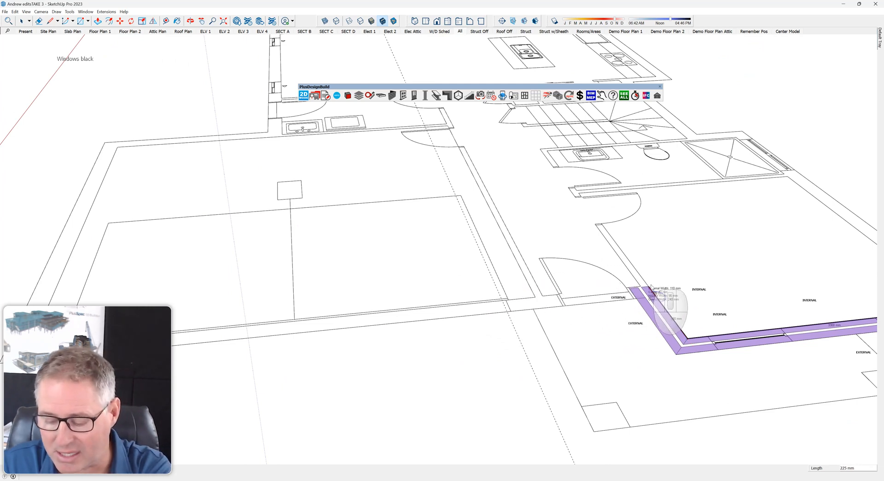
key("Delete")
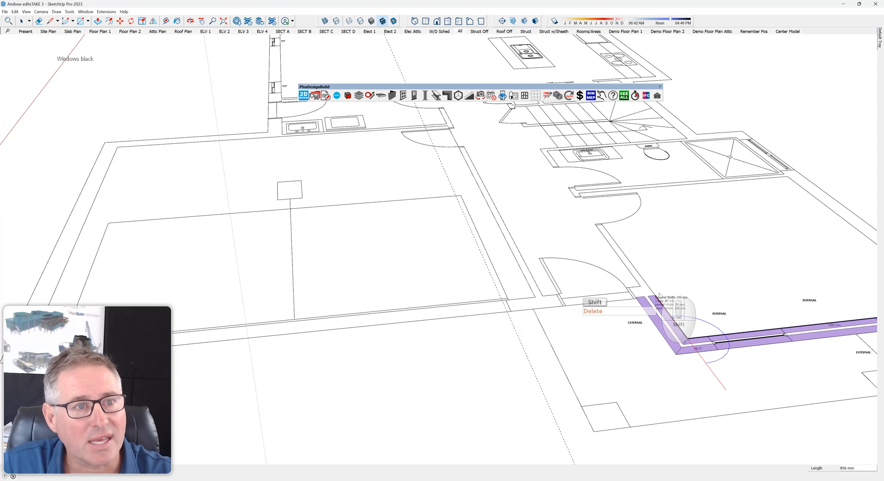
Continue the wall run along the porch return, across the entry and garage front, and around the garage's side and rear.
key("shift")
left_click(645, 287)
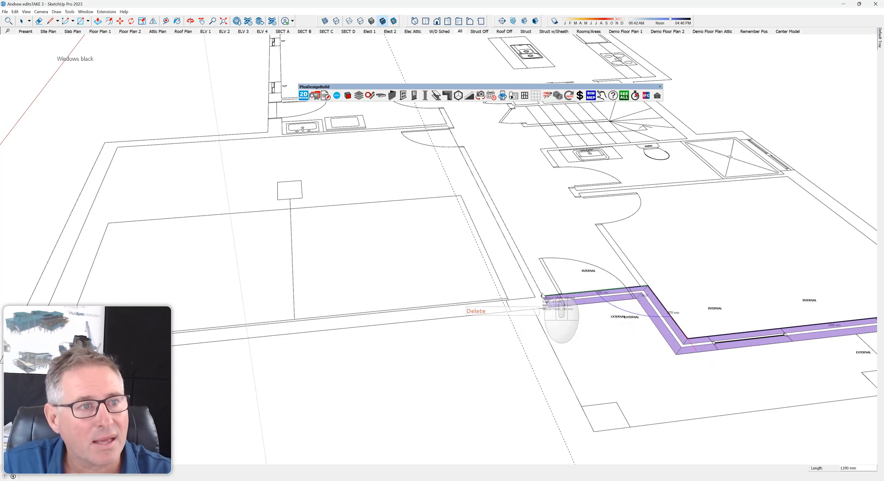
scroll(541, 295, "down", 3)
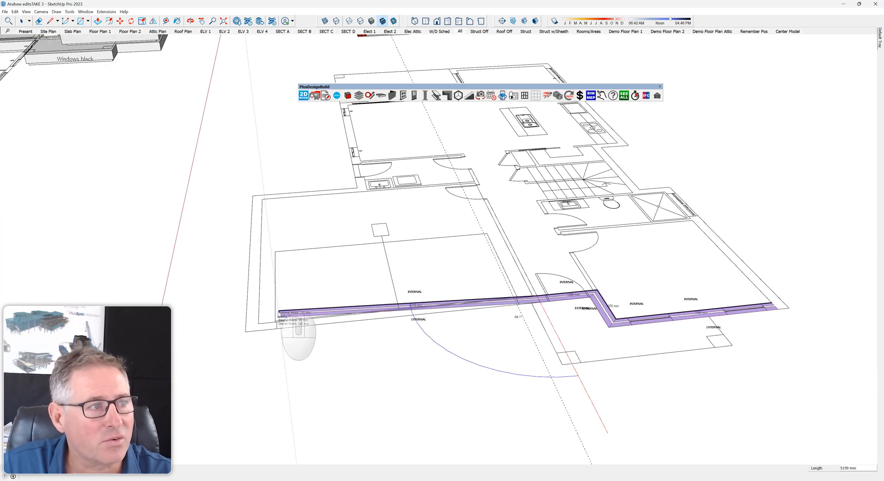
left_click(258, 324)
left_click(254, 196)
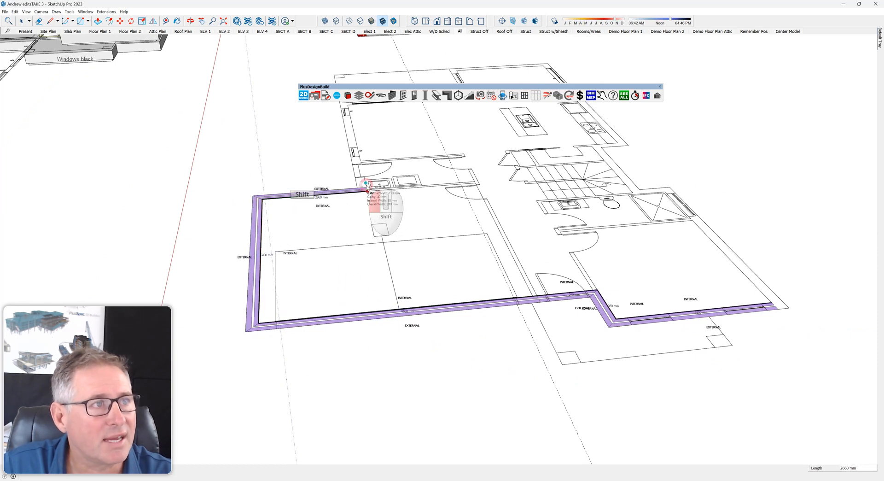
left_click(367, 190, "shift")
Continue the wall run along the laundry and living side, then 4220 mm along the living area's rear sliding-door wall.
scroll(373, 198, "down", 3)
scroll(355, 152, "up", 3)
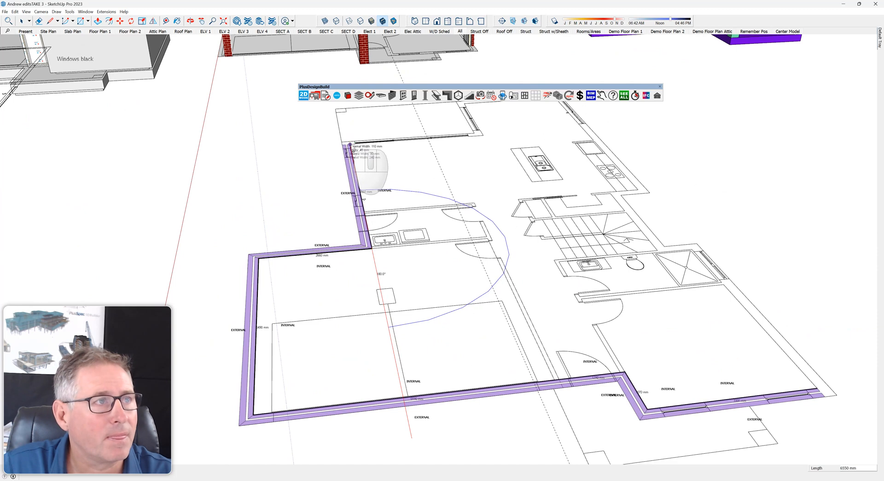
left_click(351, 146)
left_click(480, 138)
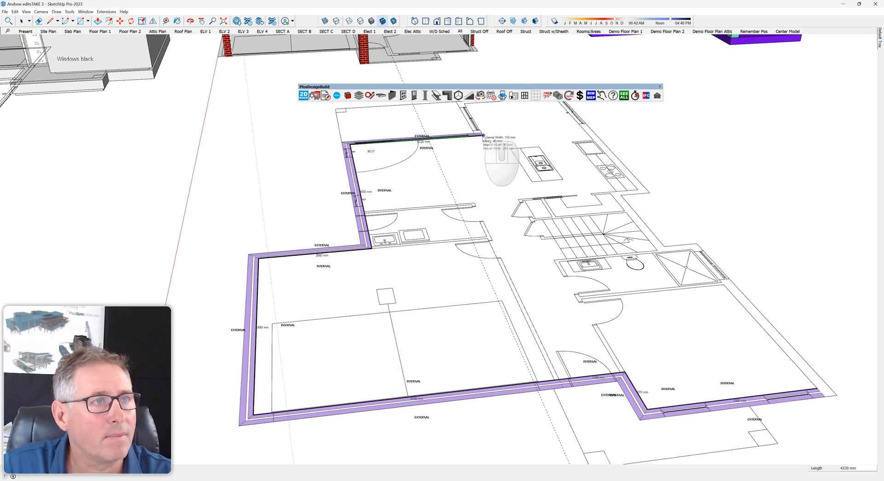
Continue the wall run along the return beside the rear covered area and along the kitchen's rear wall to its far corner.
scroll(431, 243, "down", 1)
scroll(461, 217, "down", 2)
scroll(465, 166, "up", 6)
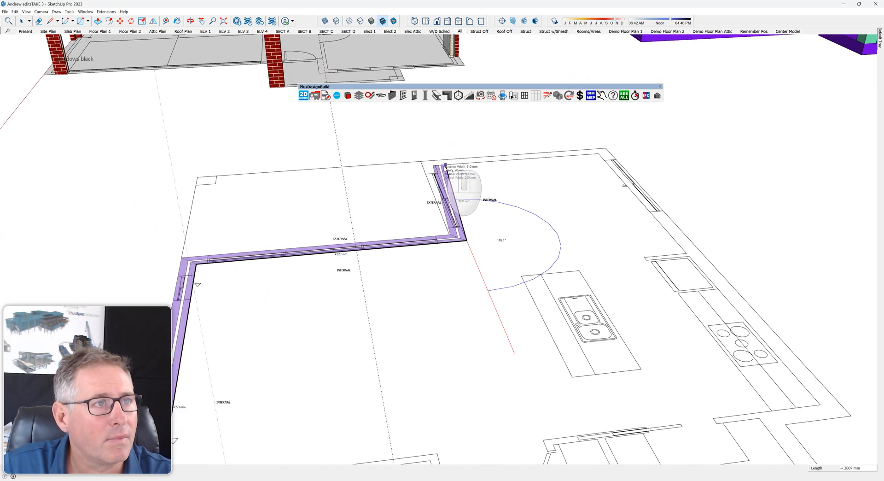
left_click(424, 163)
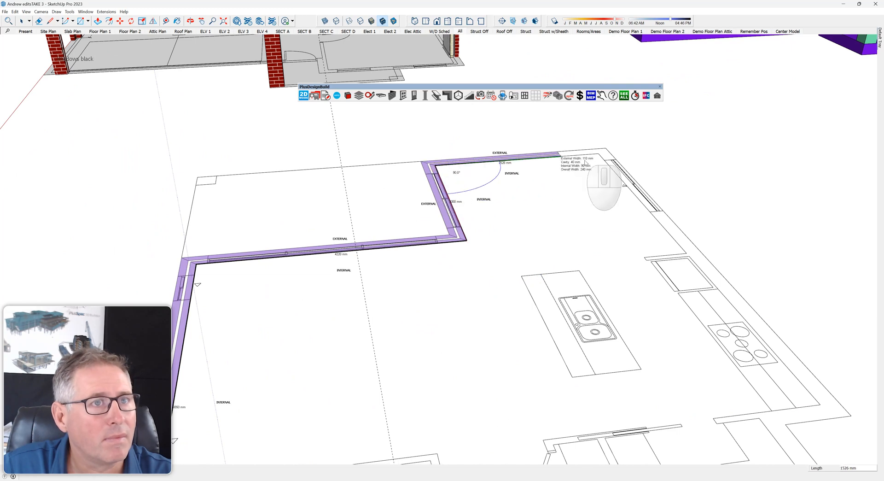
left_click(599, 153)
Continue the wall run along the kitchen's side, around the short return behind the pantry, and along the stair side to the shower corner.
scroll(599, 154, "down", 3)
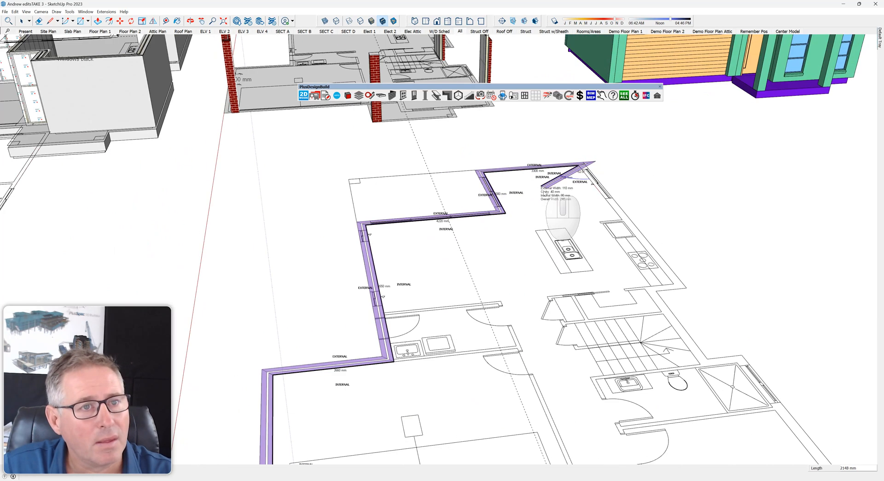
left_click(674, 284)
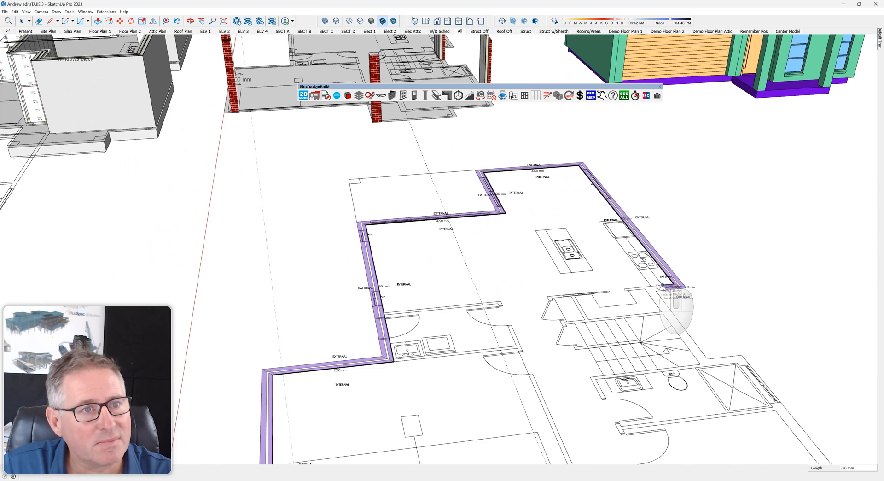
left_click(645, 289)
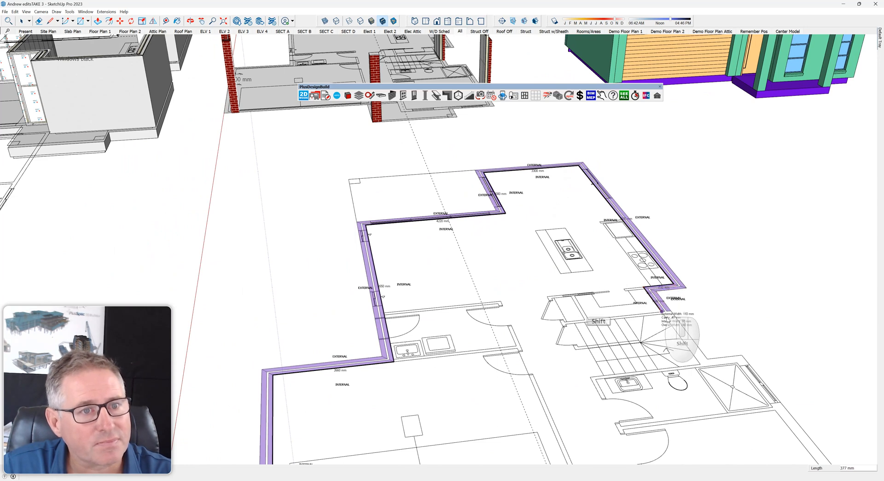
left_click(701, 364)
Trace the shower's short return and the front room's side wall, closing the run at its starting corner to generate the walls.
scroll(701, 364, "up", 4)
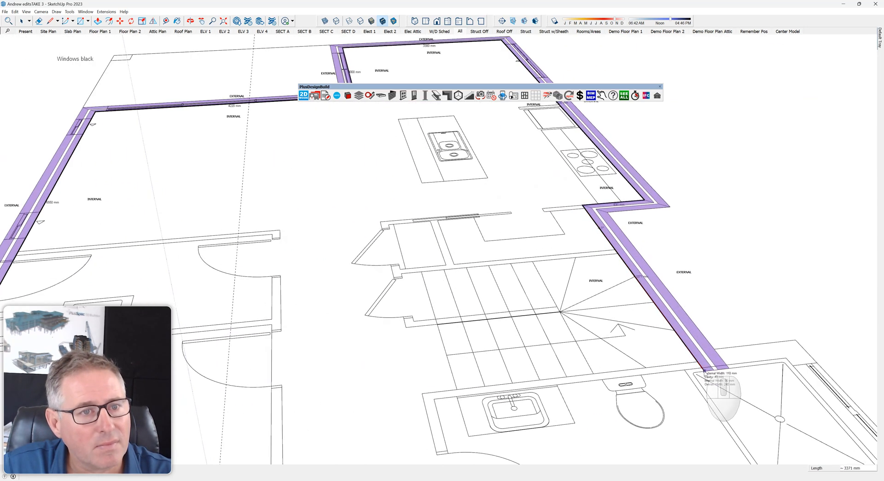
scroll(686, 366, "down", 3)
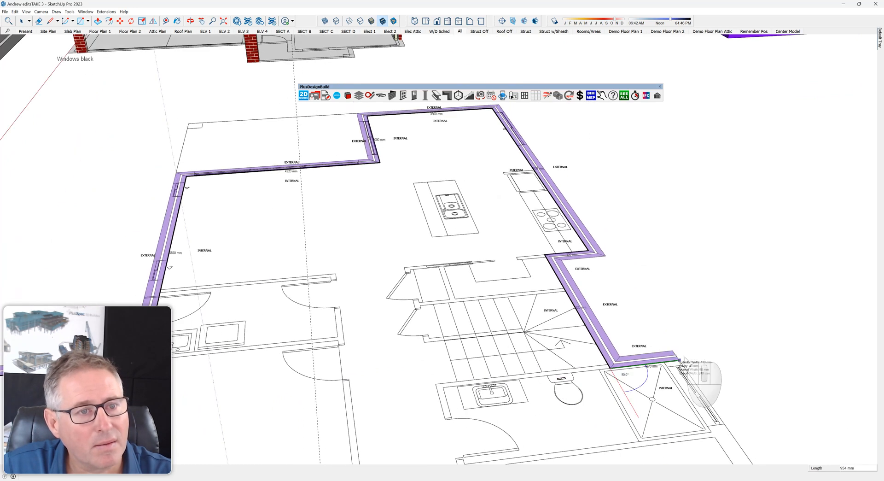
left_click(677, 361)
scroll(539, 106, "down", 3)
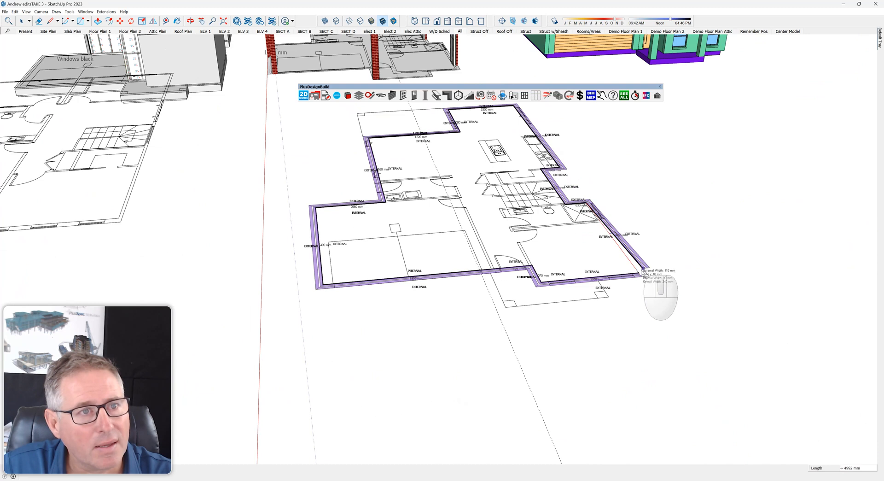
left_click(640, 277)
scroll(640, 277, "up", 5)
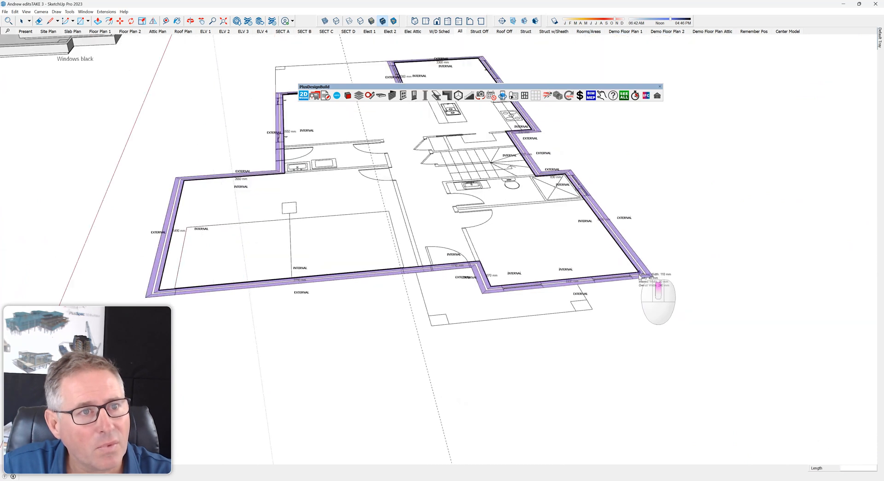
scroll(640, 276, "up", 2)
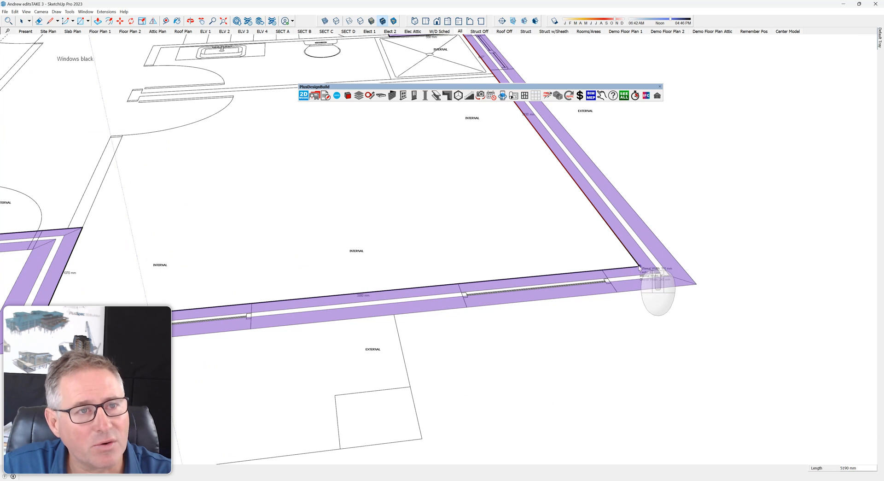
middle_click_drag(637, 275, 508, 245)
scroll(529, 282, "up", 3)
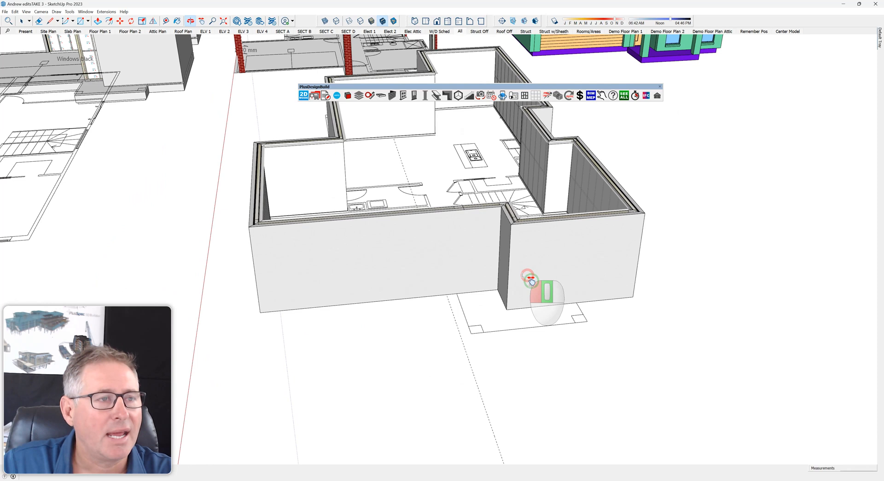
Start a door in the short entry wall beside the front room, choosing the single hinged type from External Doors.
key("space")
scroll(497, 277, "up", 4)
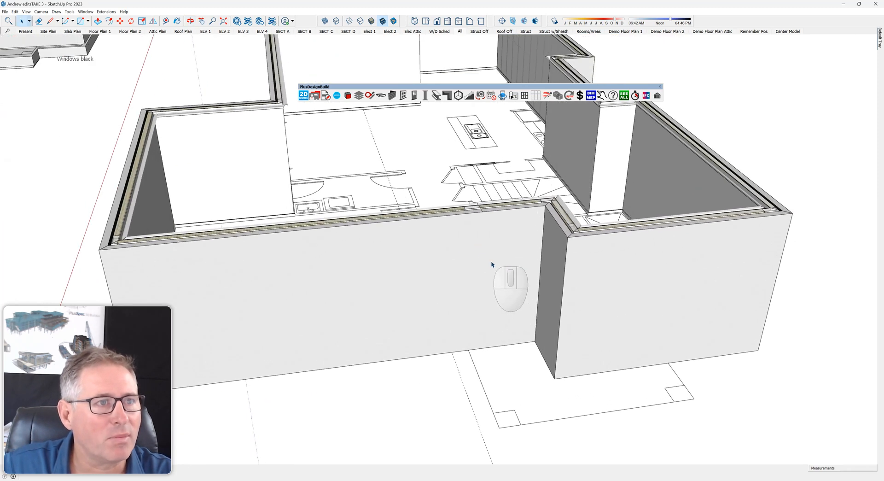
right_click(507, 251)
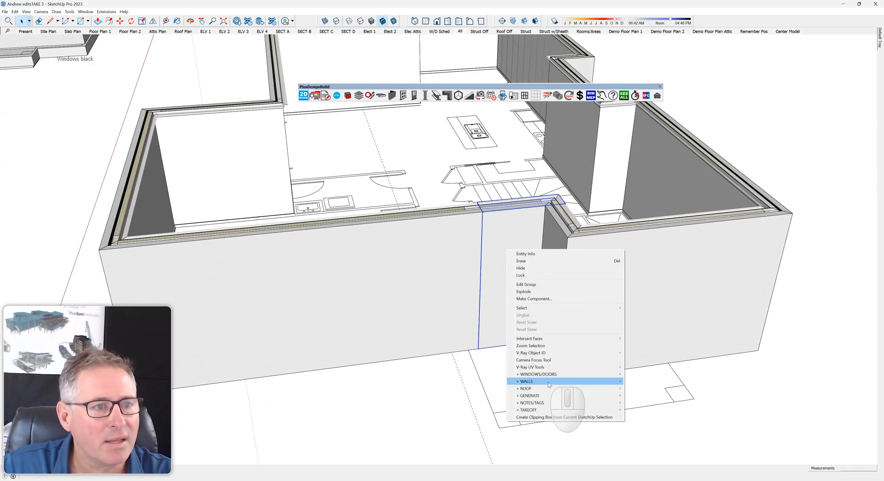
mouse_move(544, 381)
left_click(644, 382)
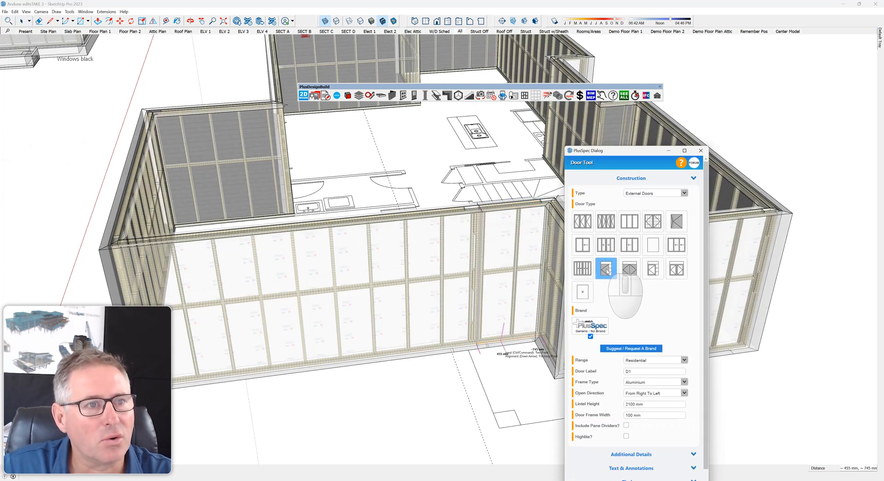
left_click(606, 270)
left_click_drag(629, 155, 756, 164)
Place the entry door 820 mm wide in the entry wall, measured from the side next to the porch return.
scroll(534, 354, "up", 5)
scroll(536, 342, "up", 2)
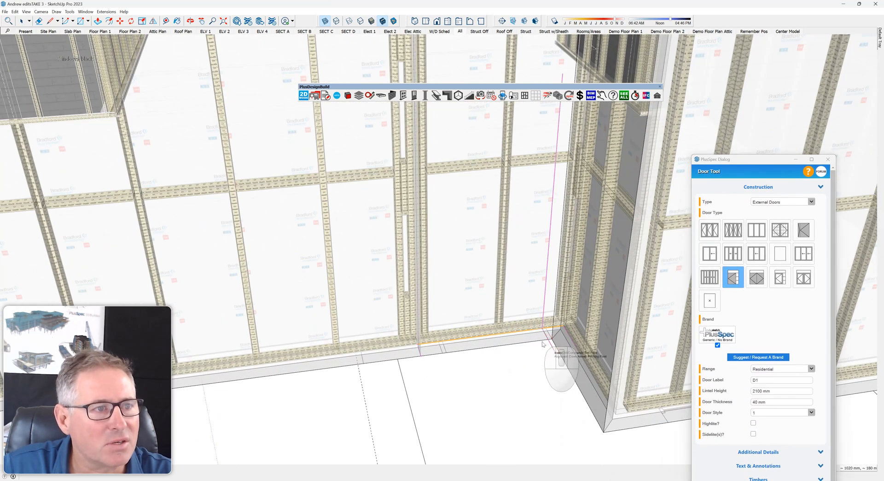
left_click(548, 342)
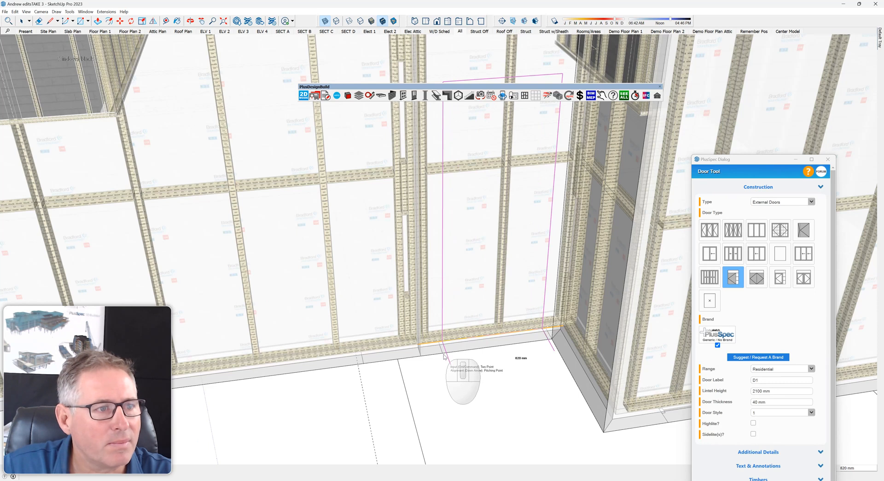
left_click(441, 355)
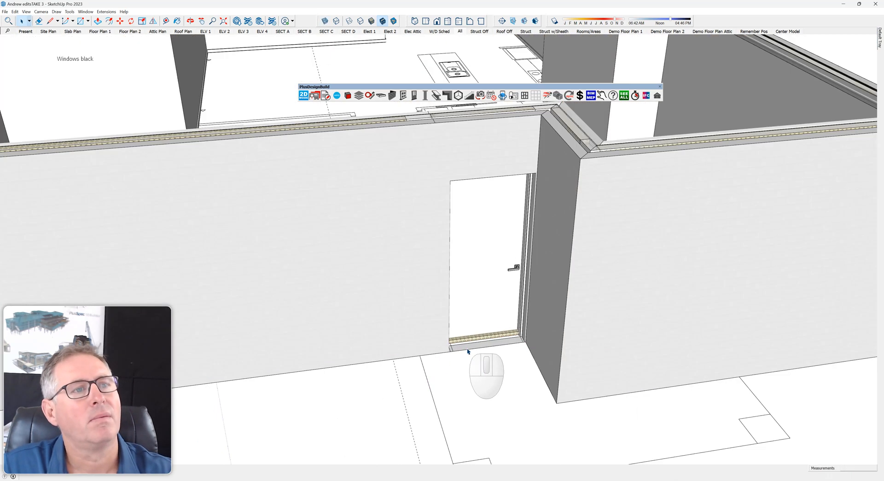
key("Escape")
Switch to the Struct scene and examine the studs and lintel framing around the new entry door opening.
scroll(465, 336, "down", 5)
mouse_move(462, 324)
middle_mouse_down()
mouse_move(379, 322)
mouse_move(449, 318)
mouse_move(468, 215)
middle_mouse_up()
scroll(468, 217, "up", 5)
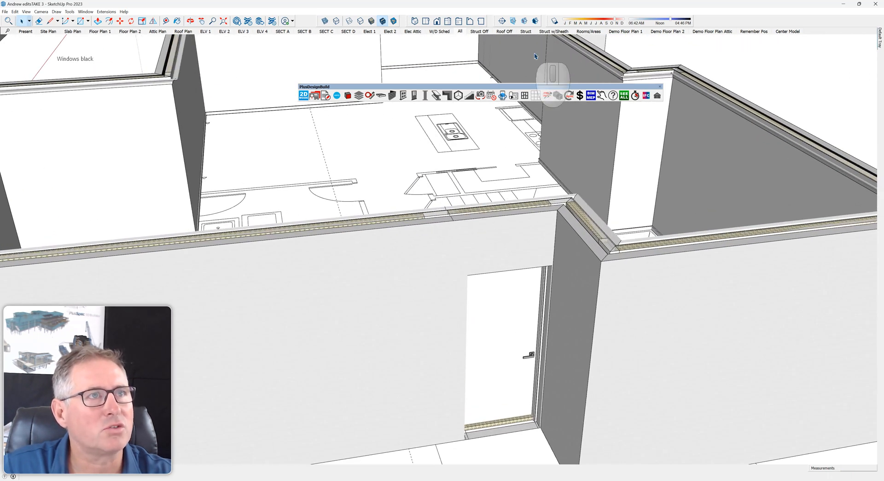
left_click(525, 31)
scroll(459, 255, "up", 10)
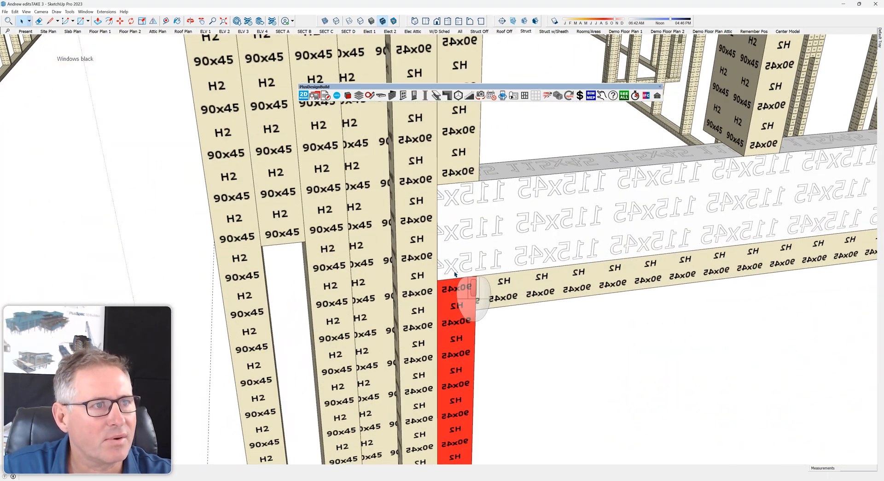
scroll(455, 273, "down", 10)
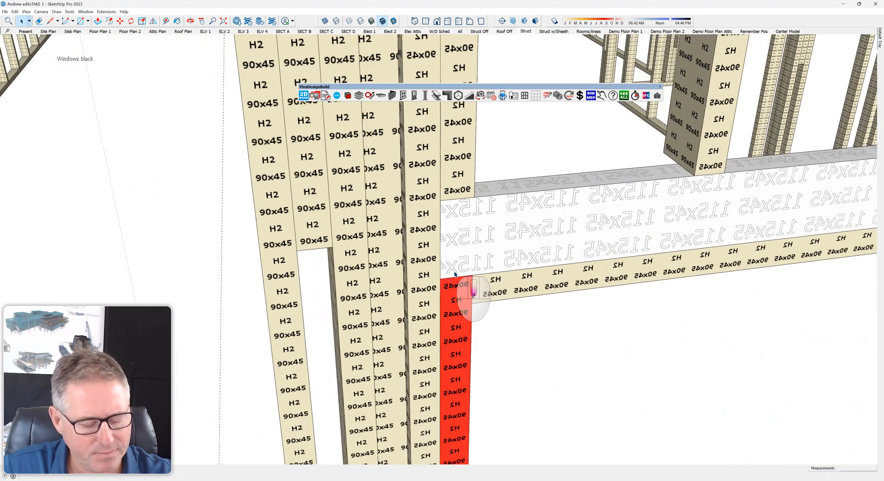
scroll(456, 273, "down", 8)
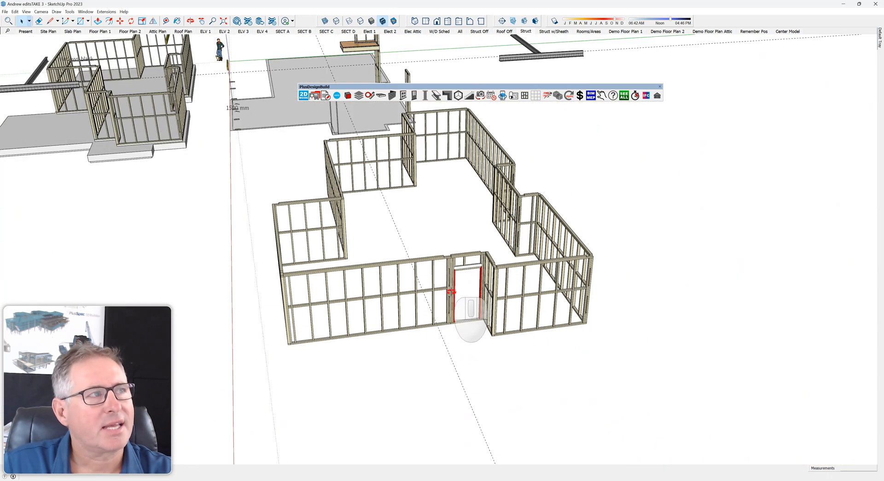
left_click(346, 293)
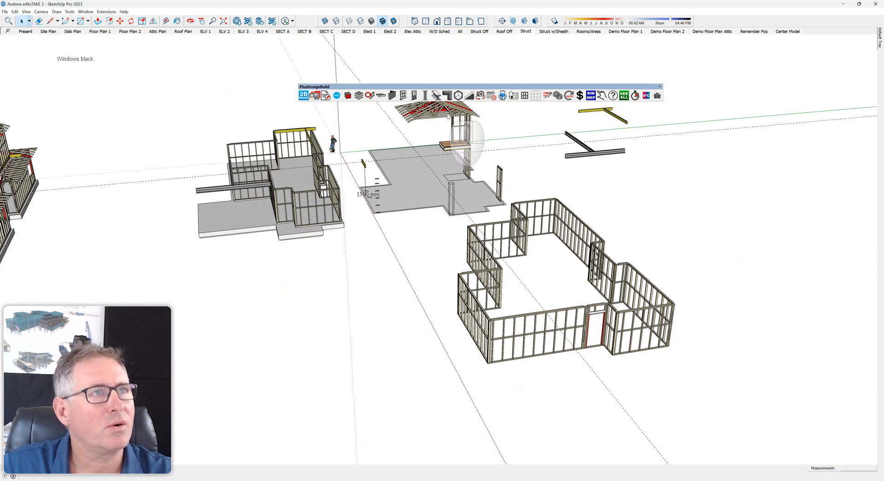
Review the All, SECT C and SECT D scenes, and inspect section plane D-D from a 3D viewpoint.
left_click(460, 32)
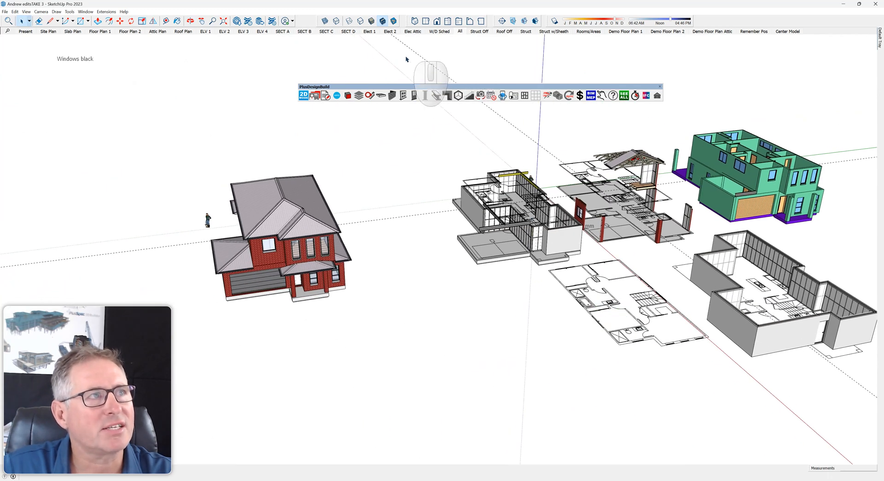
left_click(326, 31)
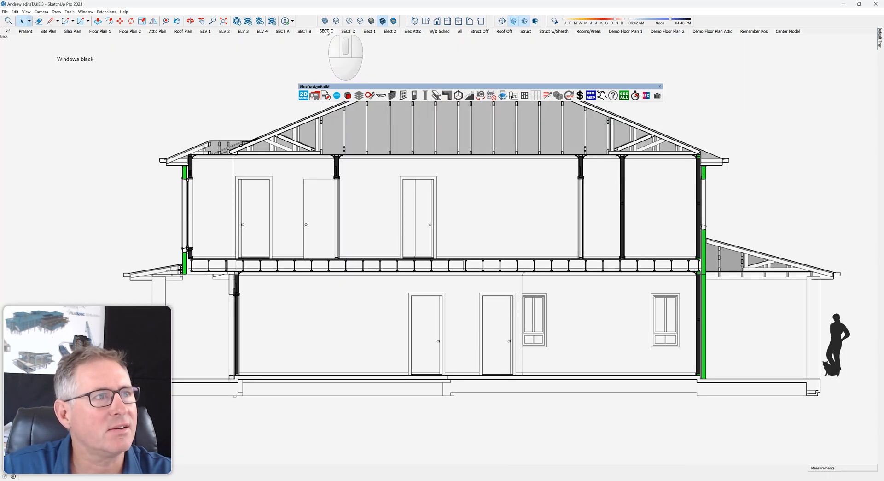
left_click(348, 31)
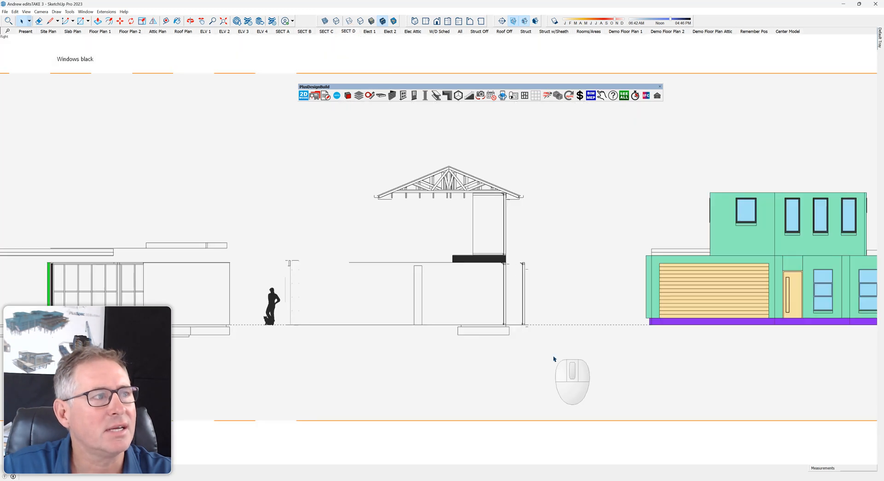
scroll(554, 359, "down", 8)
middle_click_drag(419, 355, 746, 419)
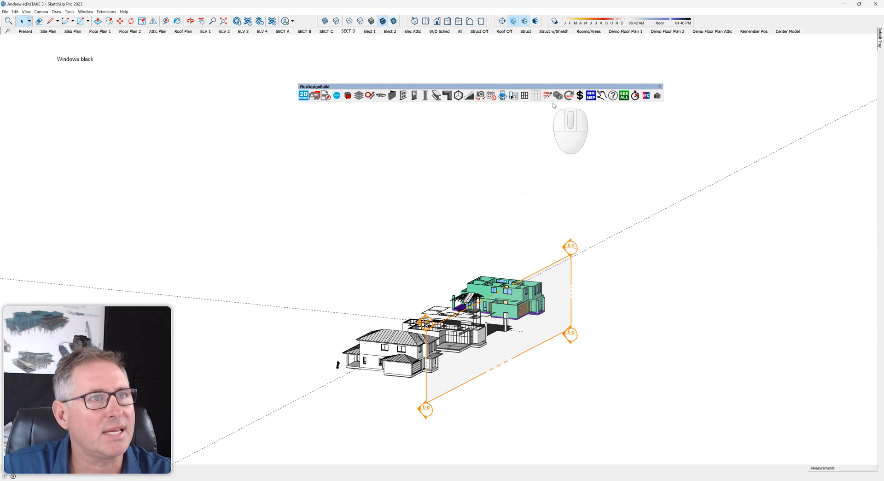
Preview the Scene Tool's All scene/view set, and close the tool without creating scenes.
left_click(480, 95)
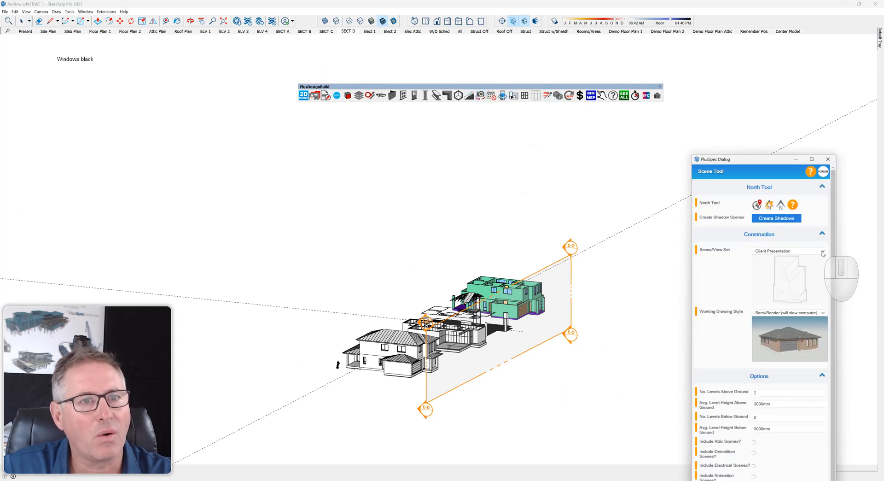
left_click(823, 252)
left_click(813, 259)
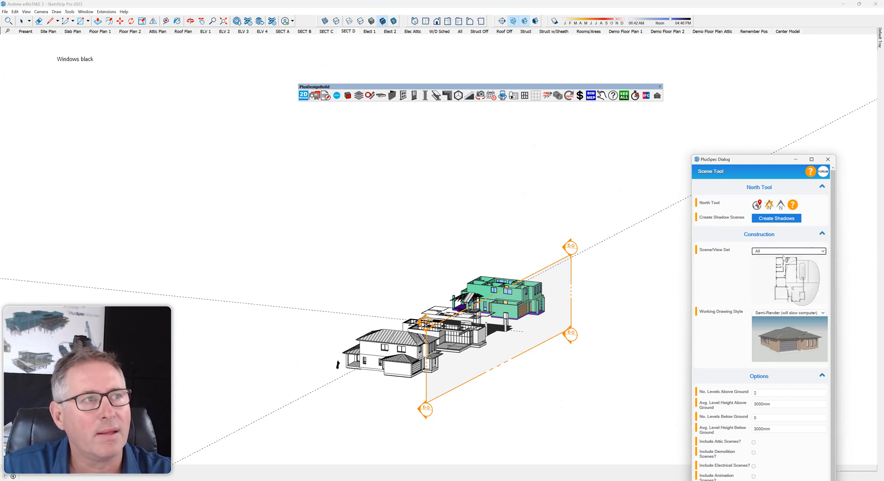
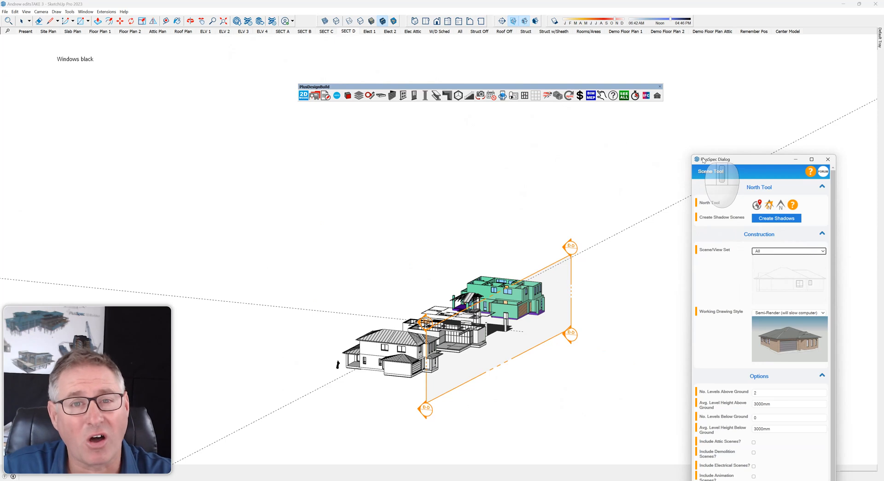
left_click(828, 160)
Move section plane D-D about 17600 mm sideways so it cuts through the finished two-storey house.
scroll(561, 260, "up", 3)
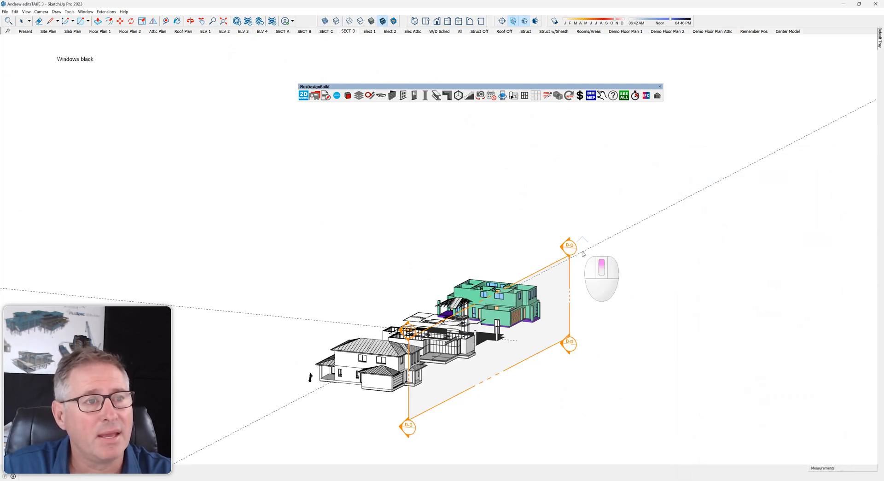
left_click(561, 263)
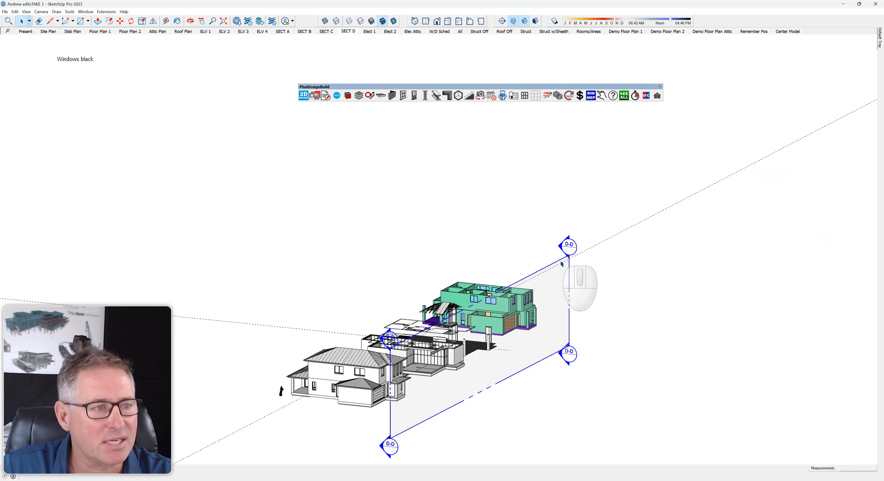
left_click_drag(561, 261, 501, 260)
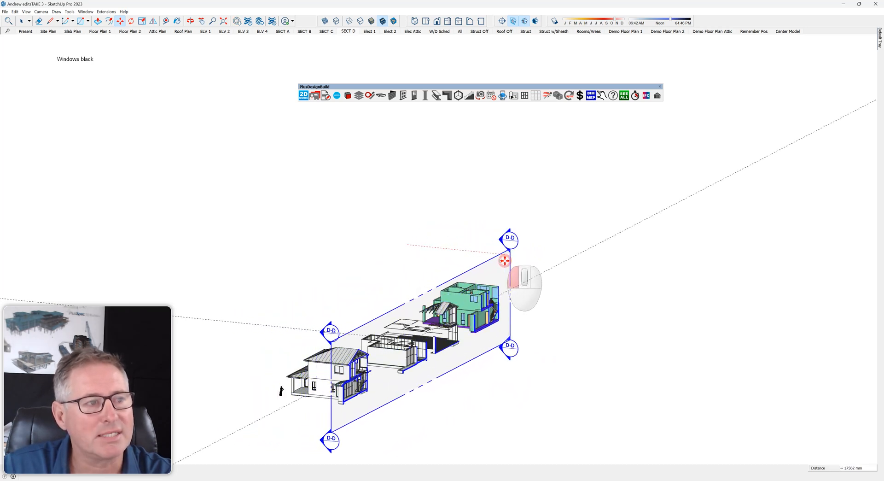
Examine the finished house's interior at the D-D cut and bring up the SECT A scene.
middle_click_drag(449, 371, 197, 318)
scroll(330, 352, "up", 10)
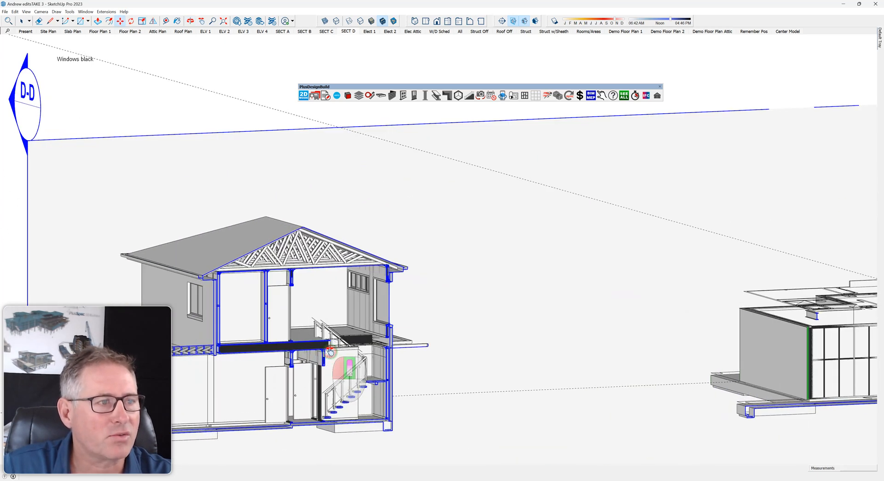
scroll(330, 352, "down", 8)
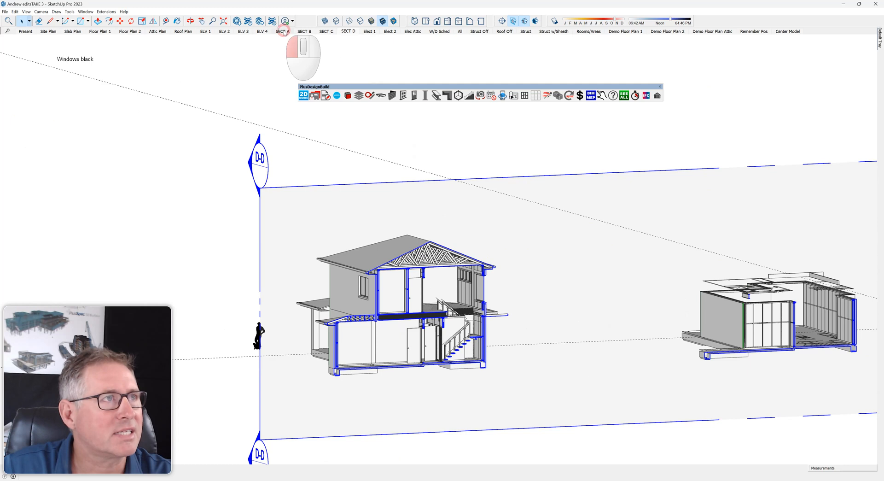
left_click(283, 31)
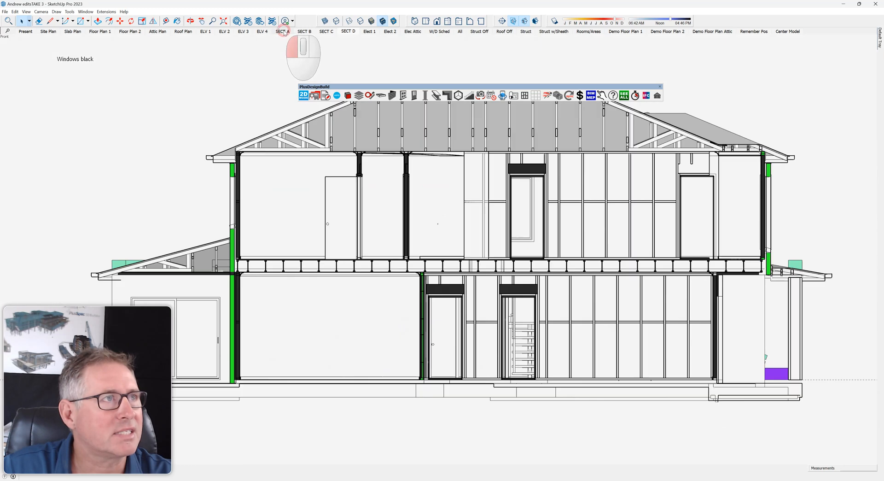
Move the SECT A section plane further through the finished house, and examine the cut at the upper front wall and porch roof.
middle_click_drag(663, 277, 532, 277)
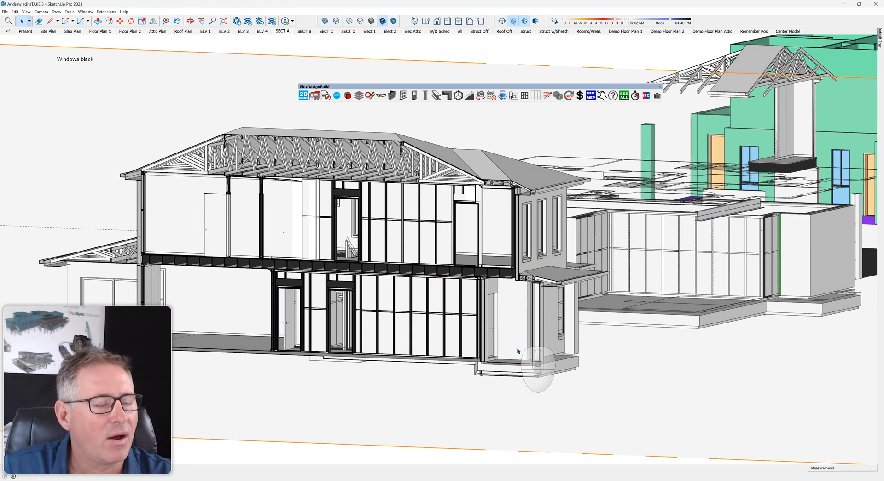
left_click(457, 428)
key("m")
left_click_drag(458, 428, 470, 426)
scroll(513, 288, "up", 10)
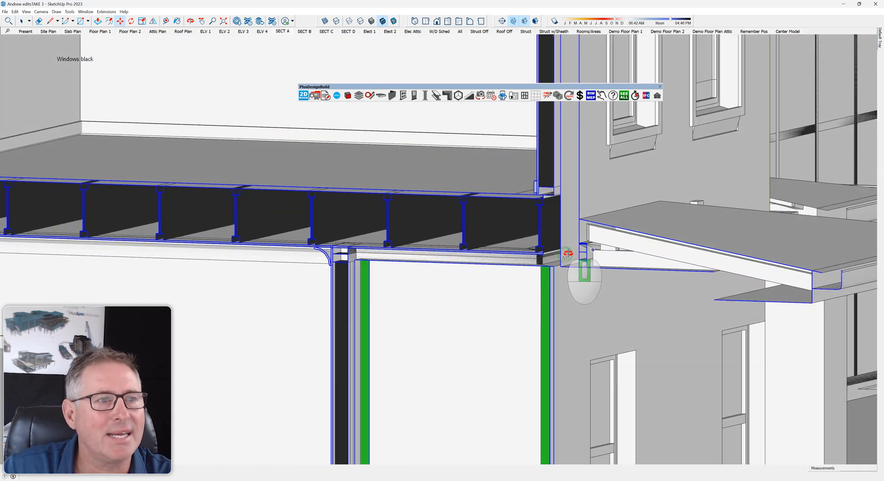
middle_click_drag(568, 254, 486, 247)
scroll(429, 247, "down", 6)
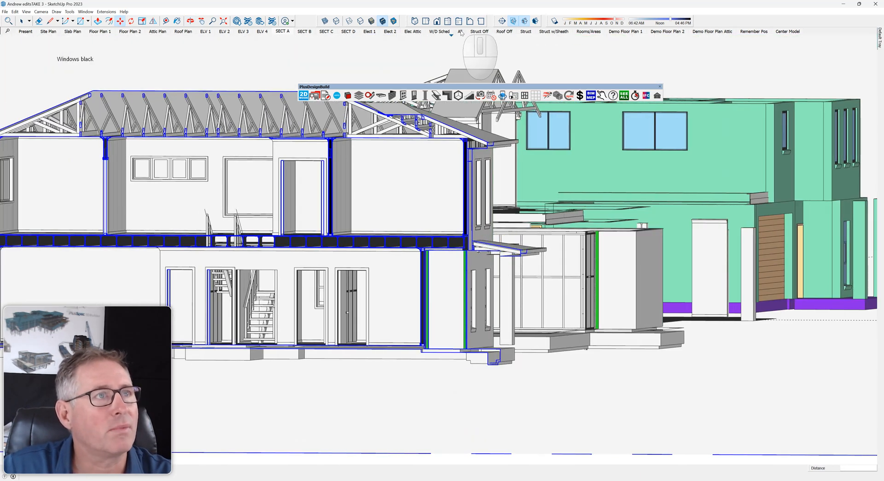
Bring up the All and Roof Off scenes, and examine the junction of the upper-floor front wall with the ground-floor brickwork near the porch.
left_click(459, 32)
middle_click_drag(484, 320, 454, 313)
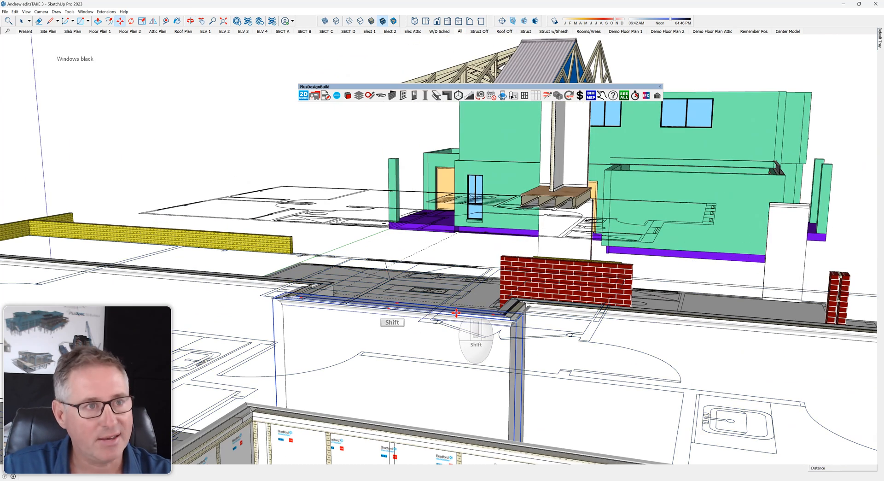
scroll(466, 302, "down", 5)
middle_click_drag(467, 301, 364, 219)
scroll(364, 219, "up", 6)
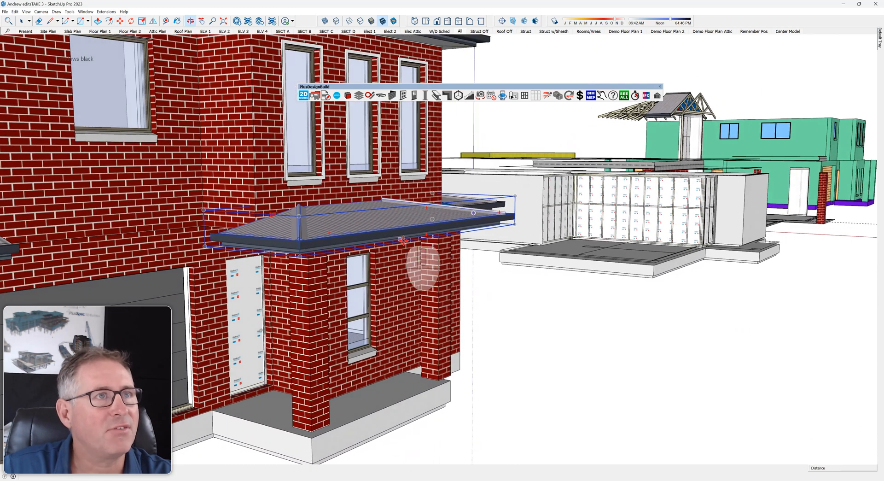
left_click(504, 31)
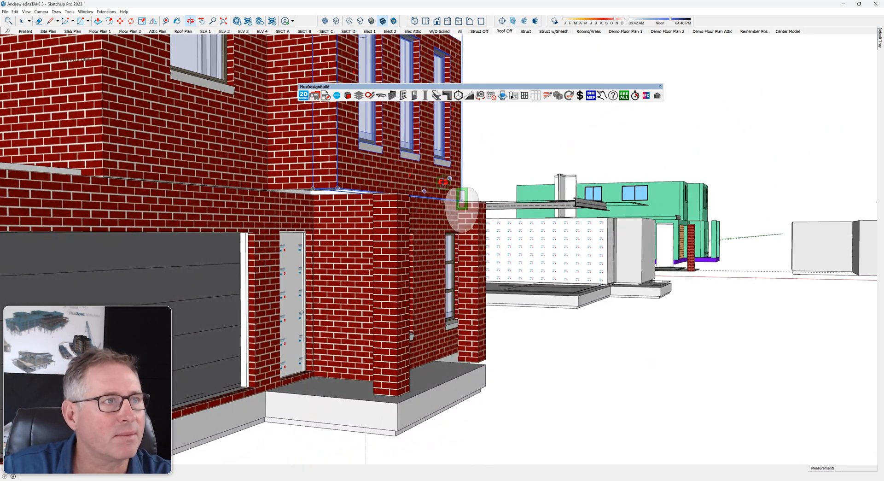
middle_click_drag(462, 198, 507, 173)
key("m")
scroll(488, 184, "up", 5)
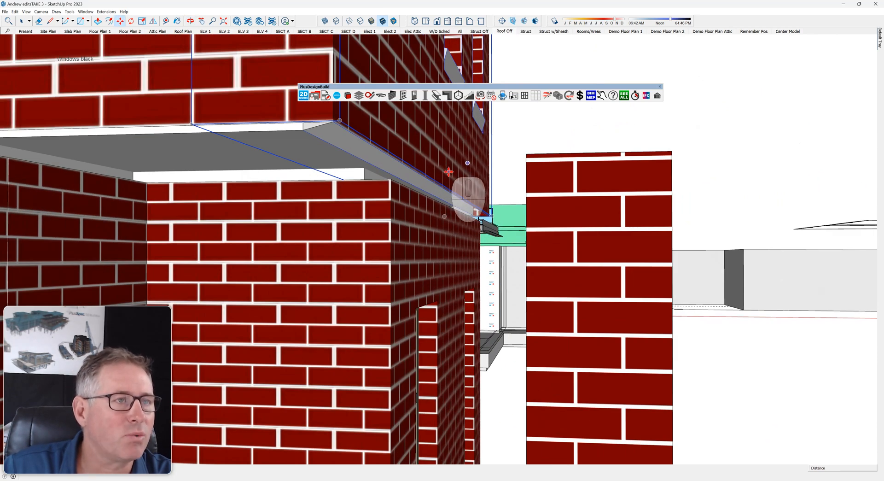
middle_click_drag(448, 171, 453, 172)
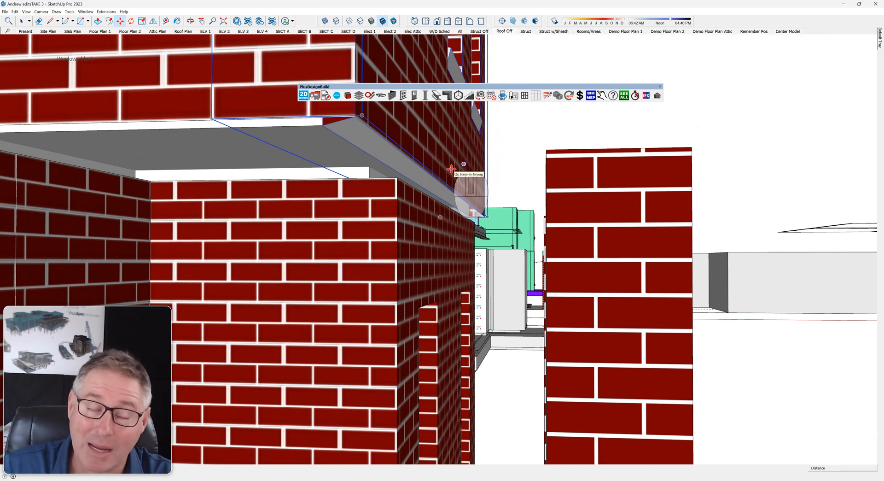
middle_click_drag(451, 169, 308, 282)
scroll(301, 287, "down", 5)
middle_click_drag(380, 265, 266, 285)
middle_click_drag(377, 234, 395, 286)
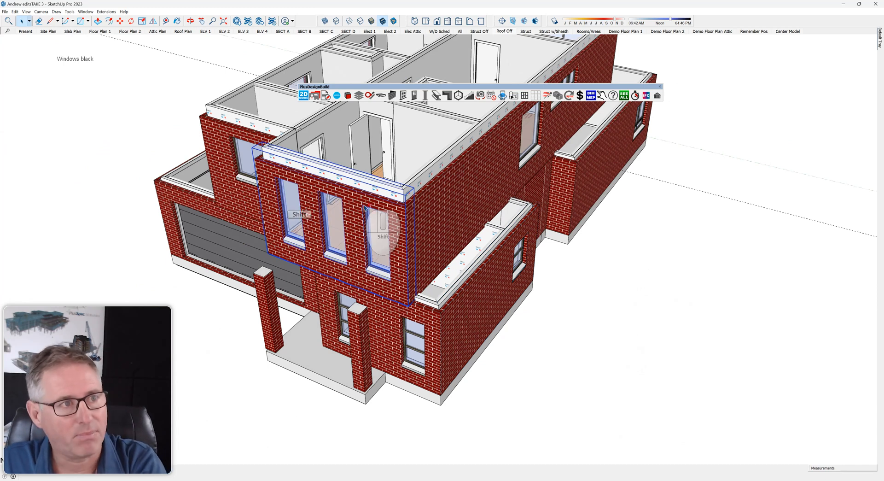
Move the upper-floor front wall with three windows back from its lower corner to align with the ground-floor brick face.
left_click(392, 96)
left_click(116, 75)
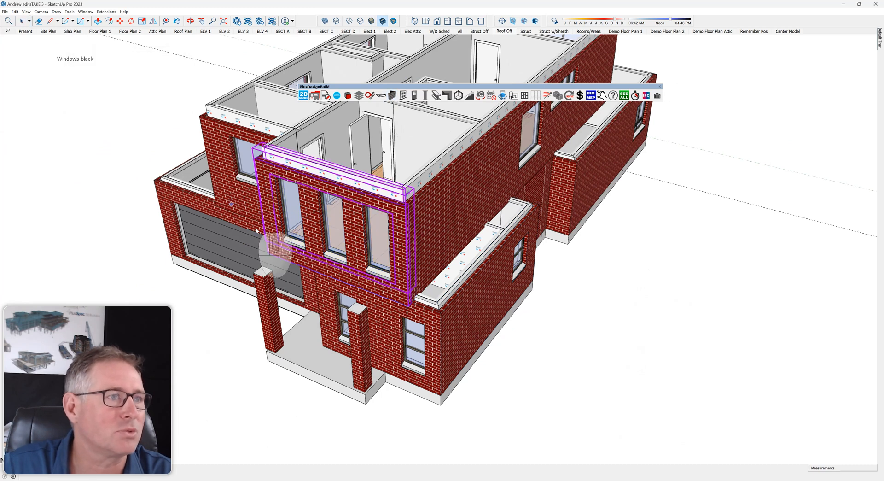
scroll(460, 302, "up", 8)
scroll(384, 330, "up", 1)
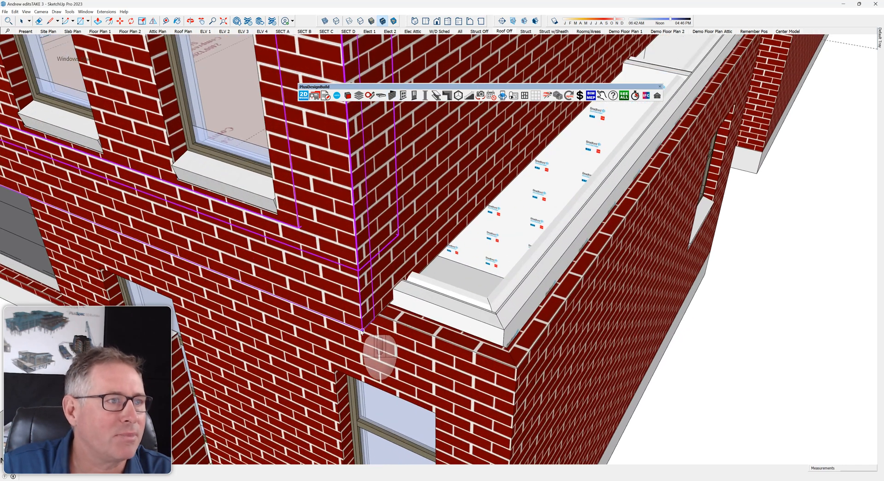
left_click(363, 330)
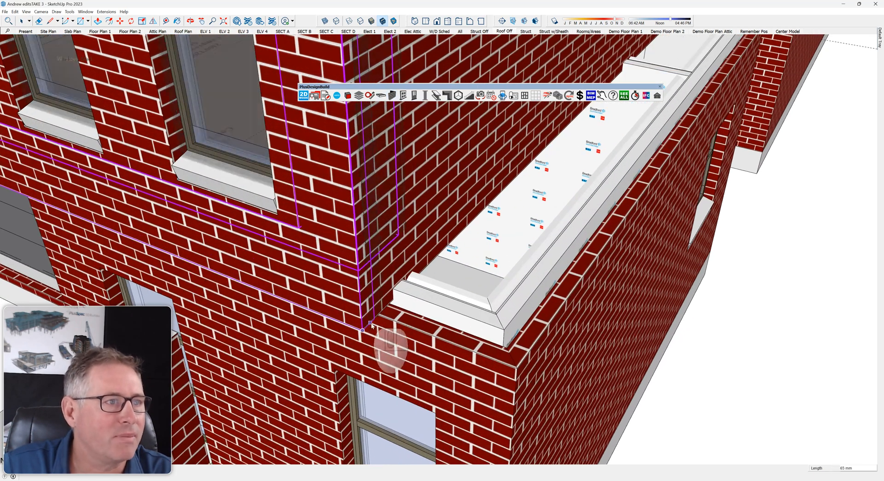
left_click(436, 332)
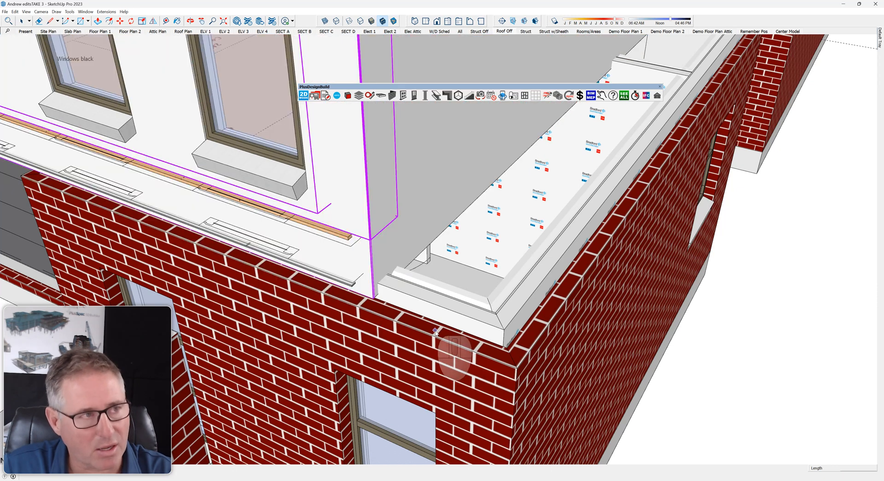
Set the external material of the two upper-floor front walls and the adjoining long side wall to 110x230x76 STD Brick.
scroll(436, 332, "down", 8)
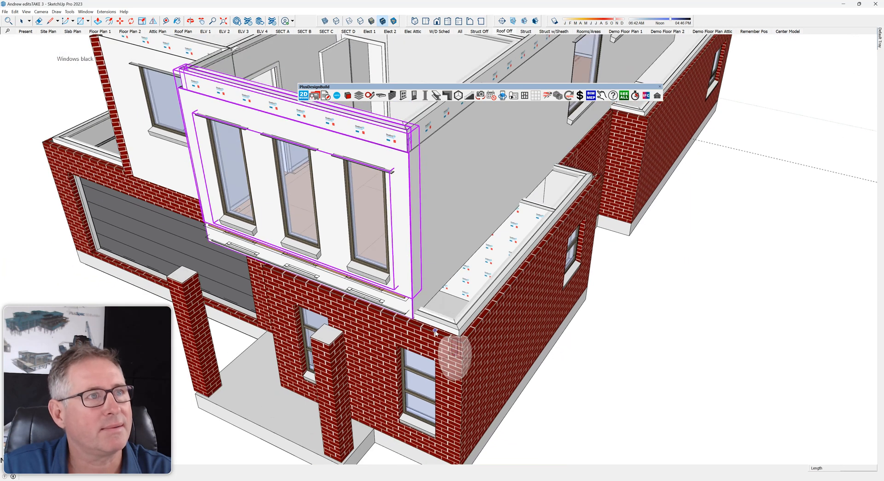
scroll(434, 332, "down", 2)
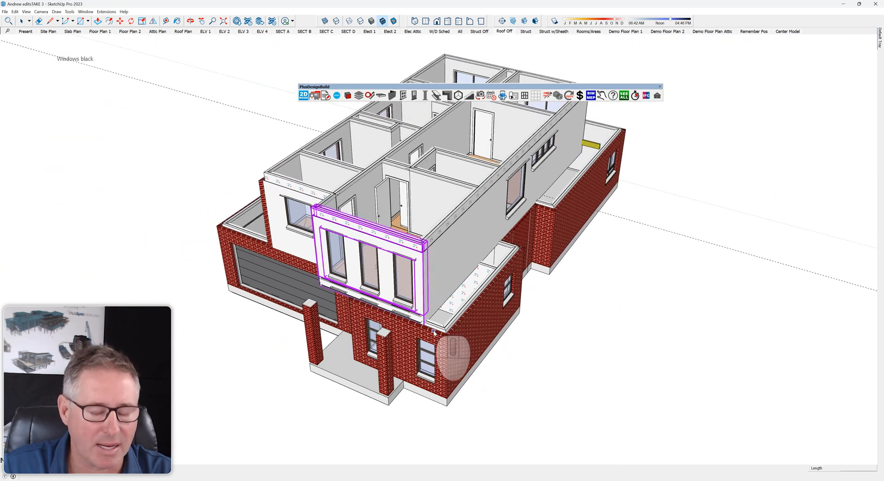
middle_click_drag(433, 330, 658, 233)
left_click(393, 219)
left_click(470, 168, "shift")
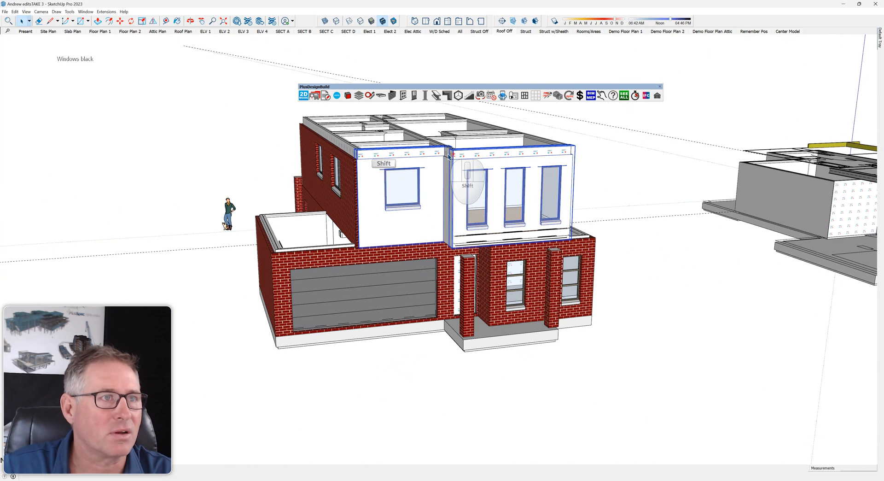
middle_click_drag(449, 156, 441, 208)
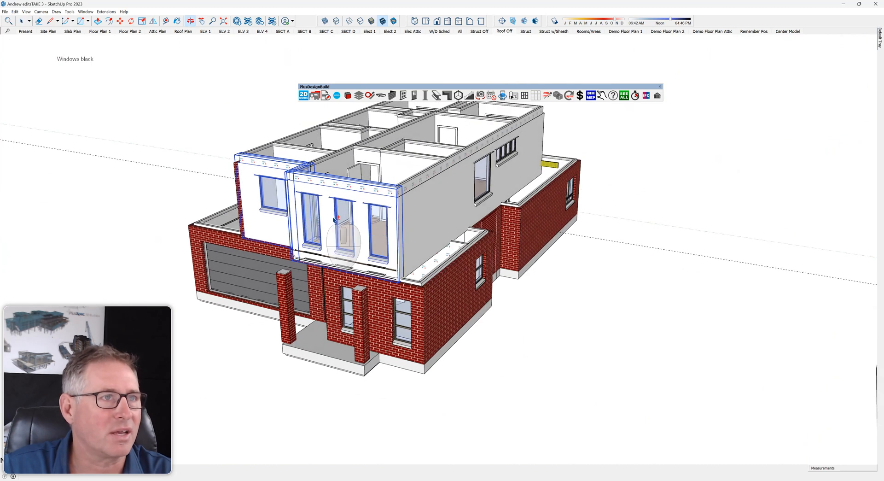
left_click(440, 209, "shift")
key("e")
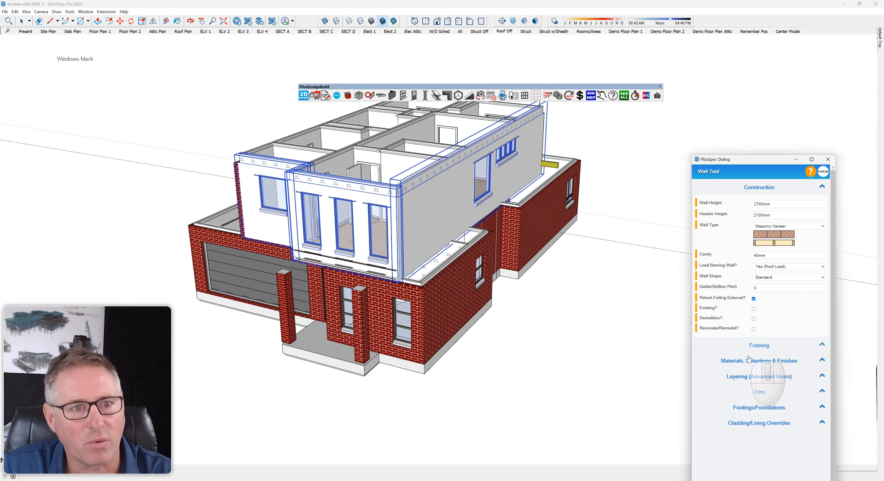
left_click(746, 362)
scroll(745, 377, "down", 1)
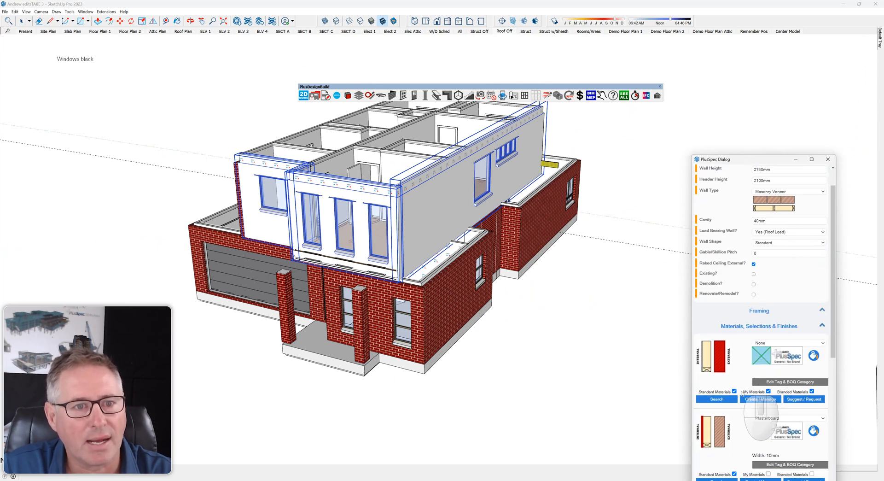
left_click(717, 399)
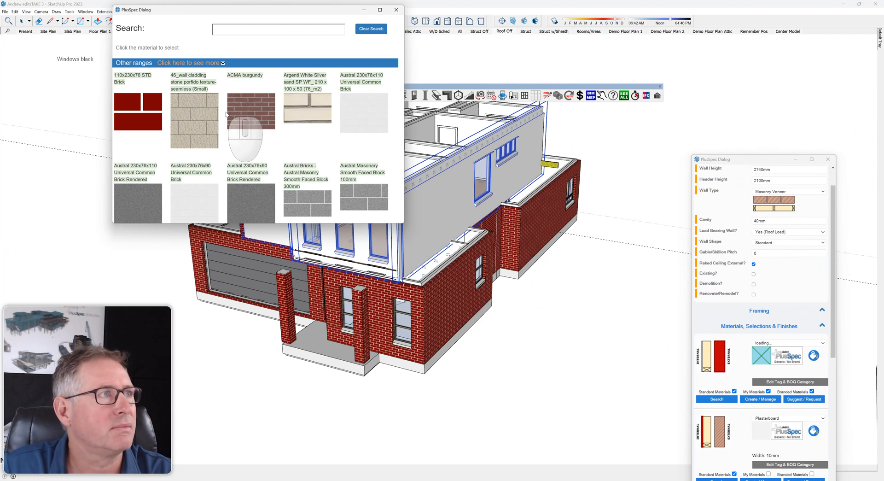
left_click(143, 117)
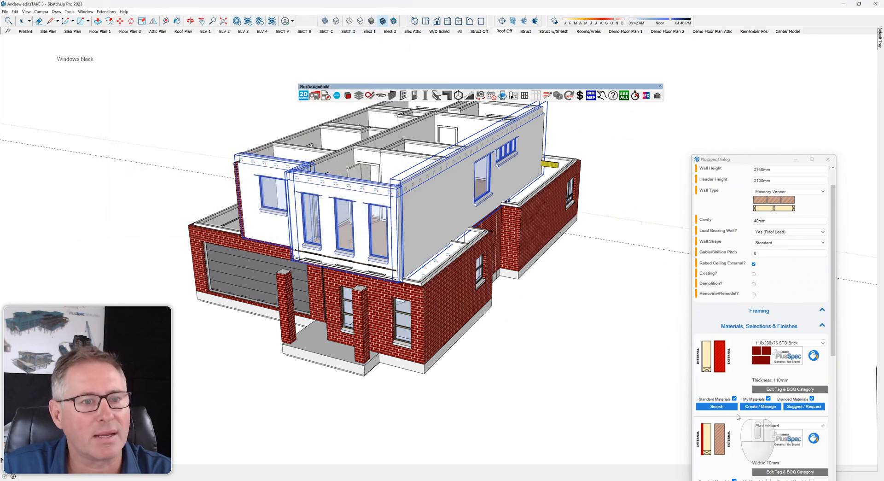
left_click_drag(728, 156, 710, 13)
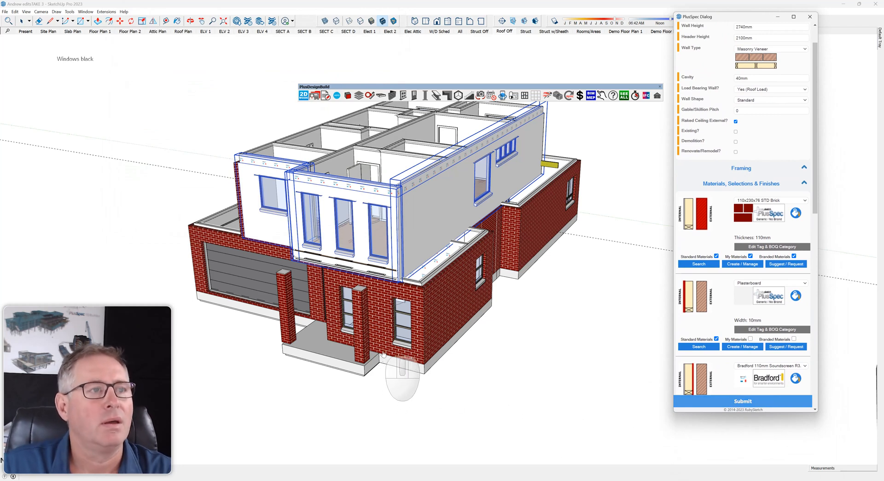
scroll(377, 318, "up", 6)
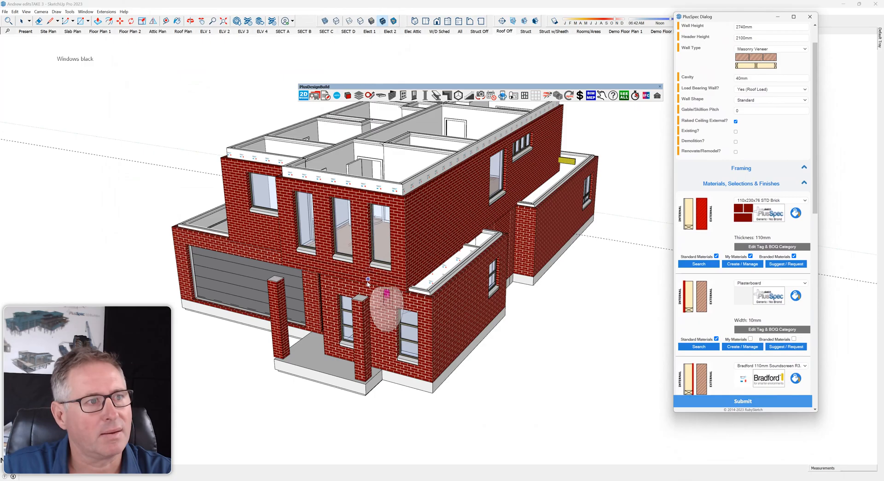
Examine the re-clad front corner of the brick house, the green house model, and the other model stages laid out across the site.
scroll(424, 297, "down", 8)
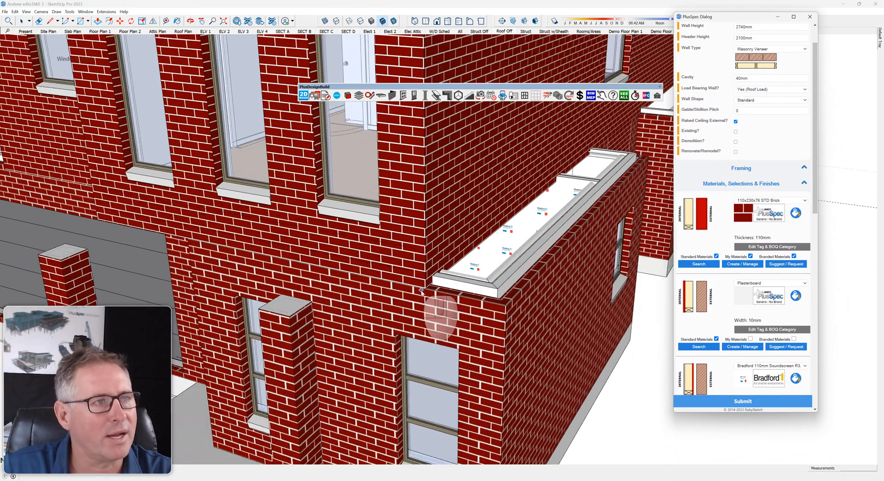
scroll(414, 290, "down", 10)
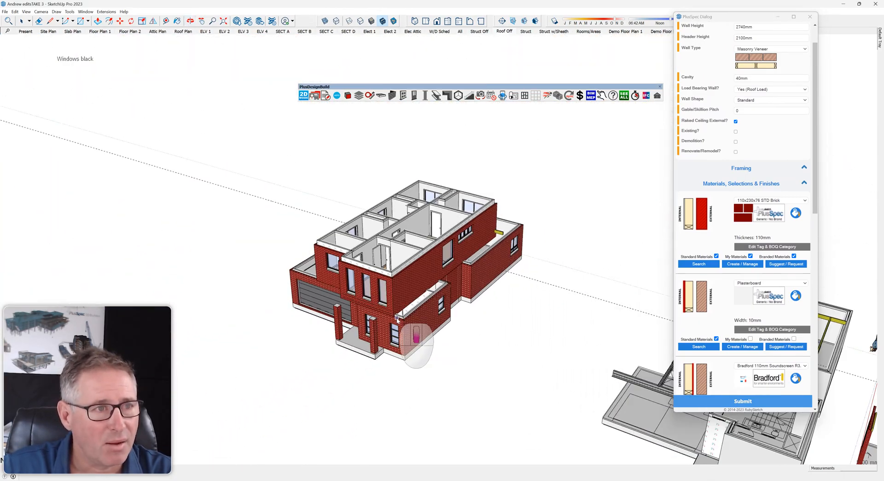
middle_click_drag(435, 322, 189, 169, "shift")
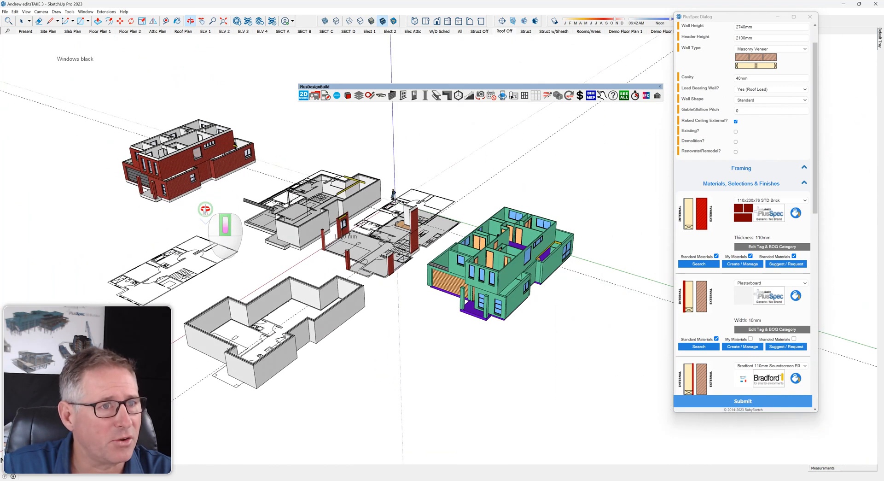
scroll(495, 275, "up", 10)
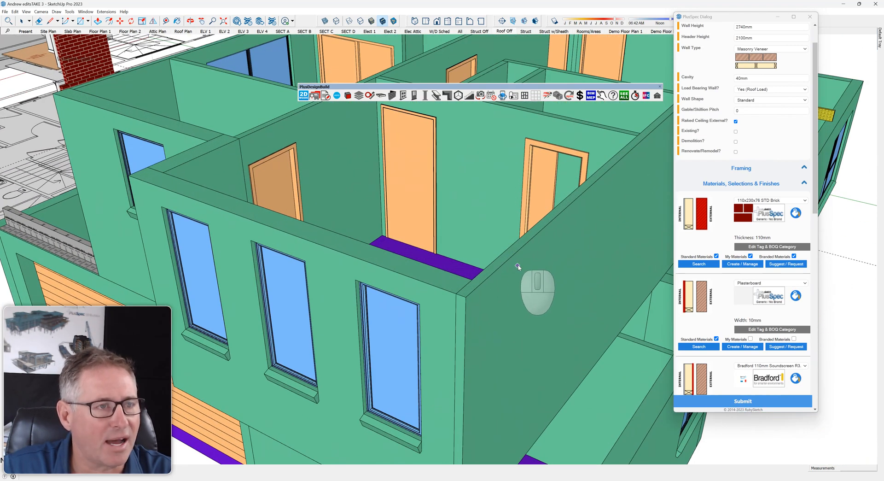
scroll(555, 299, "down", 5)
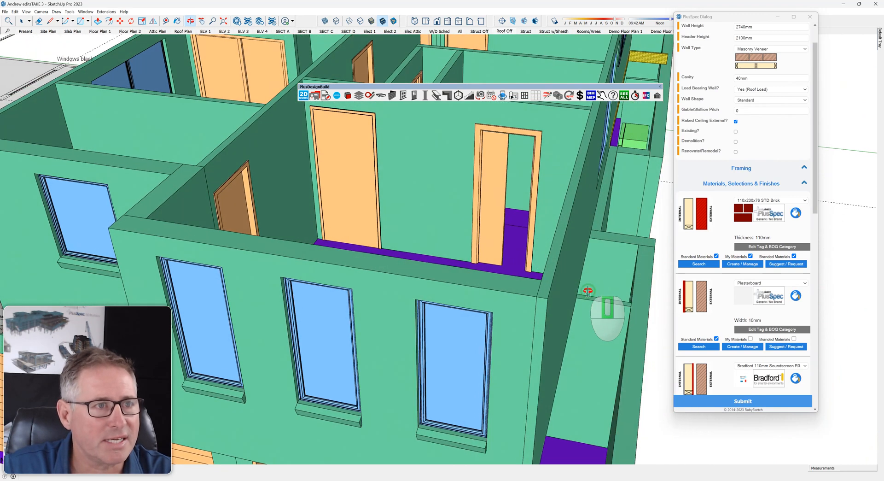
scroll(369, 276, "down", 10)
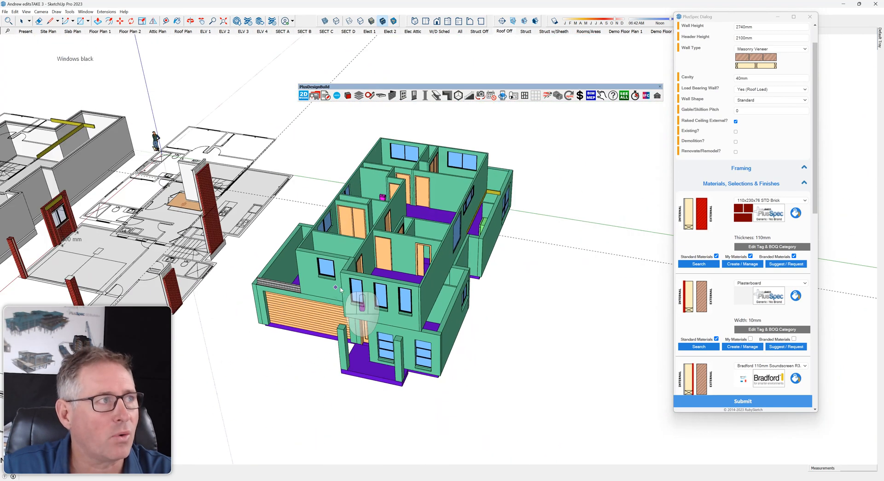
middle_click_drag(296, 281, 586, 285, "shift")
scroll(212, 194, "up", 5)
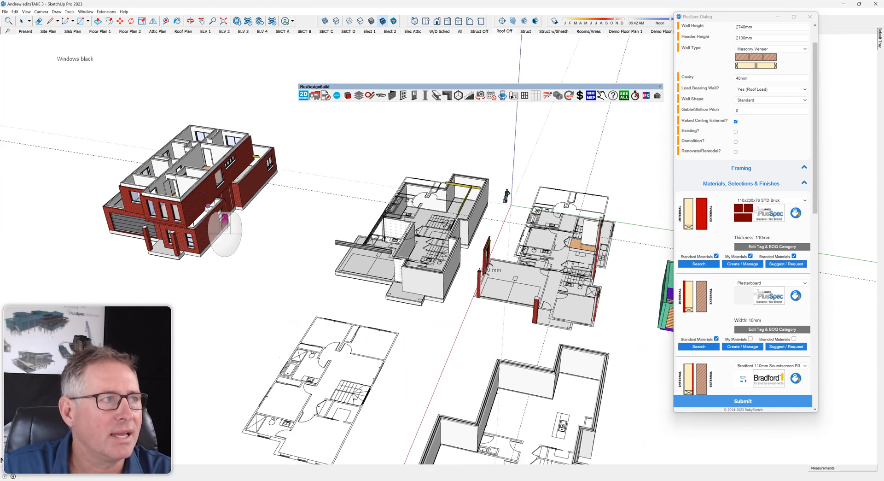
scroll(210, 183, "down", 3)
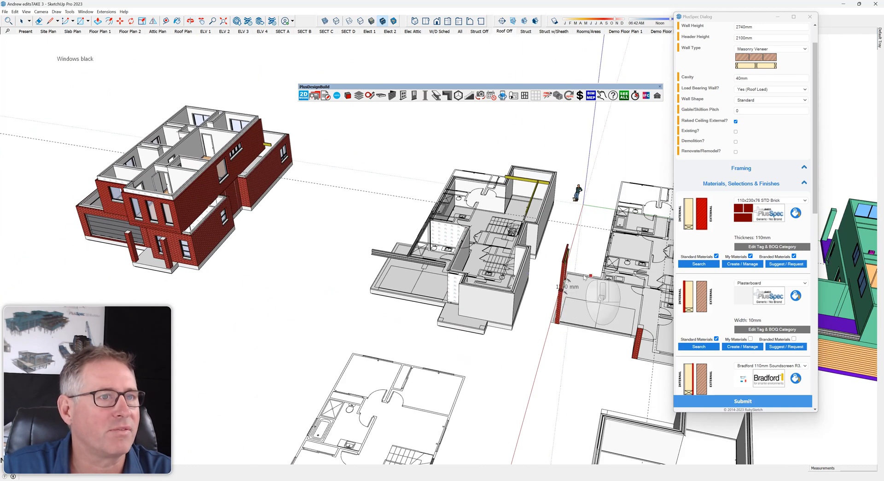
scroll(215, 257, "down", 3)
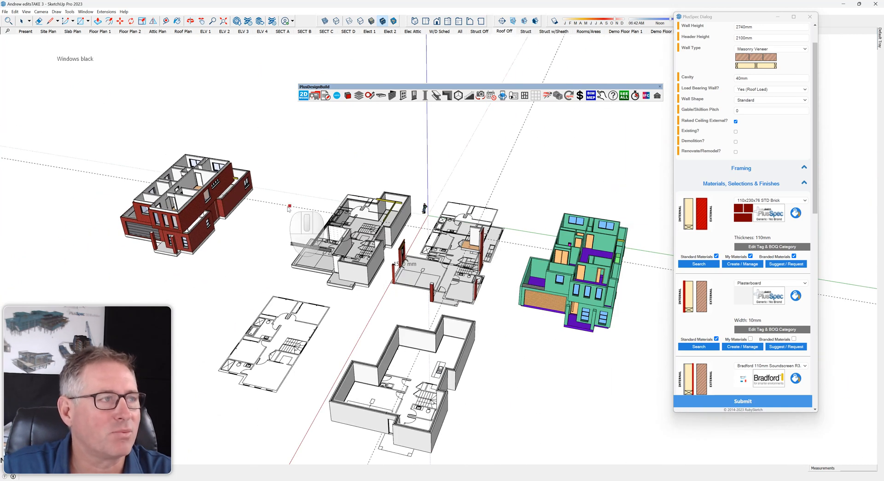
scroll(207, 244, "up", 5)
scroll(308, 190, "down", 5)
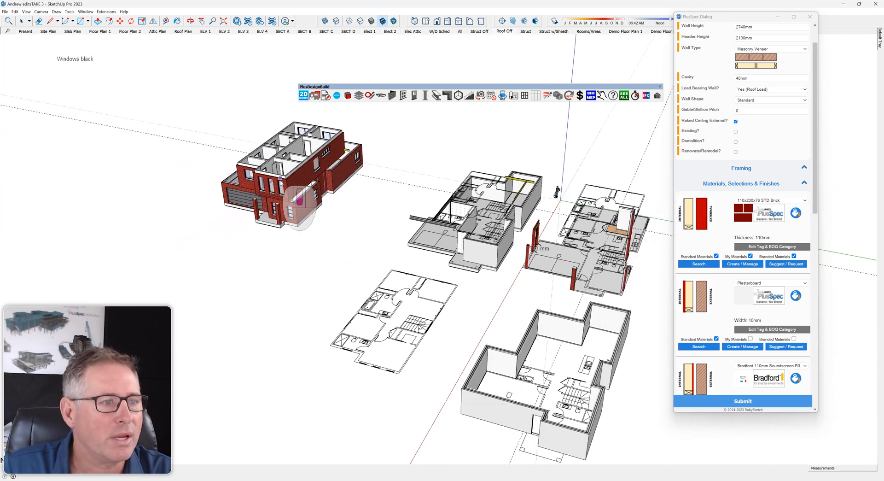
scroll(281, 182, "down", 2)
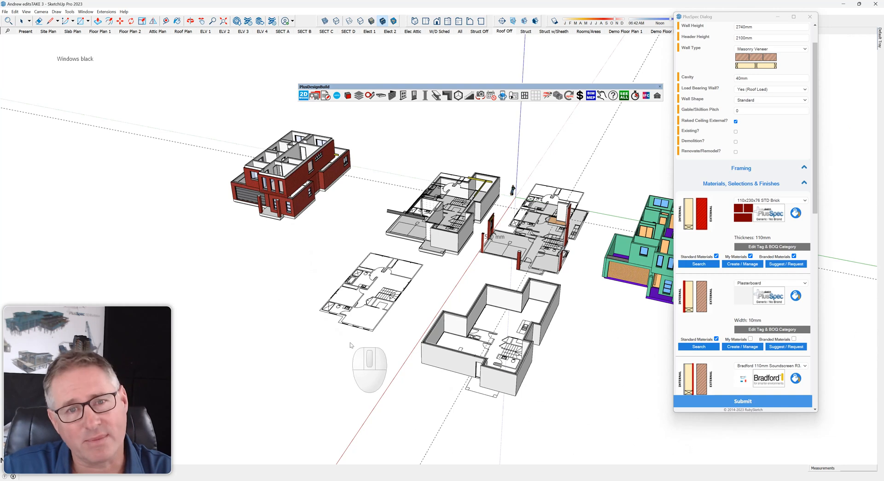
scroll(350, 342, "up", 6)
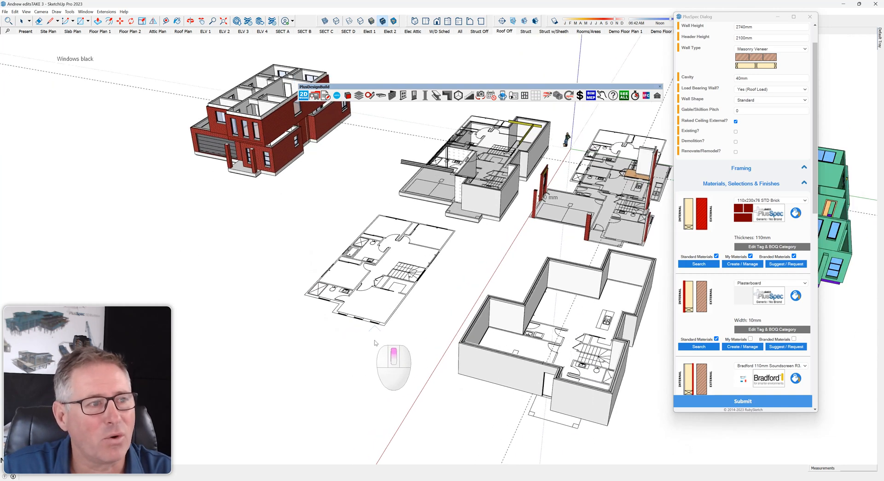
Draw 2740 mm high Masonry Veneer walls along the stepped front of the upper-floor plan, with the external face on the outline.
middle_click_drag(418, 350, 479, 363)
scroll(479, 363, "down", 2)
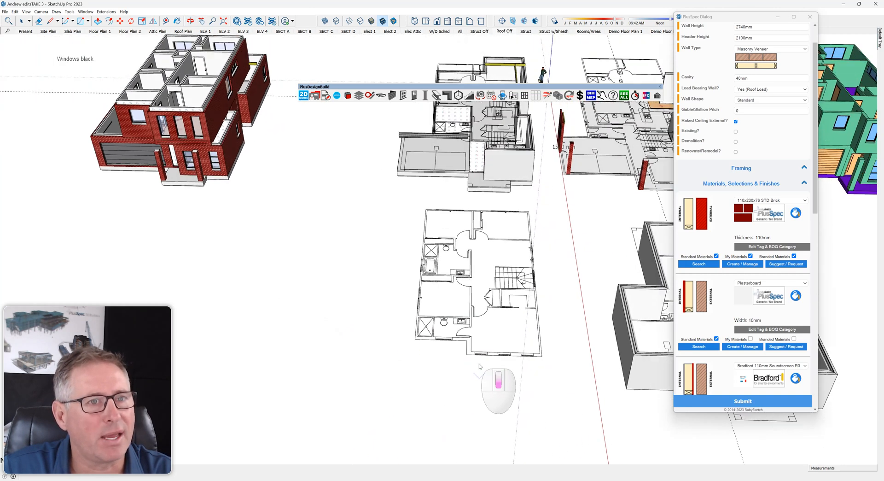
key("space")
key("w")
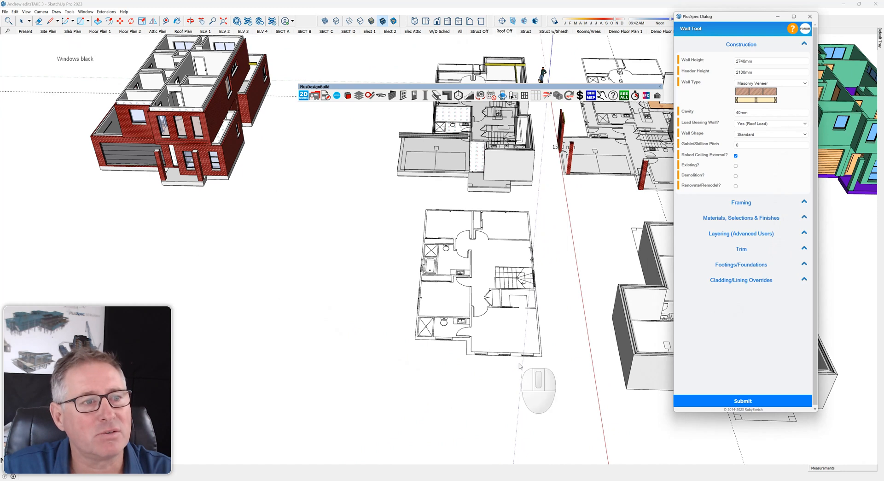
scroll(542, 357, "up", 3)
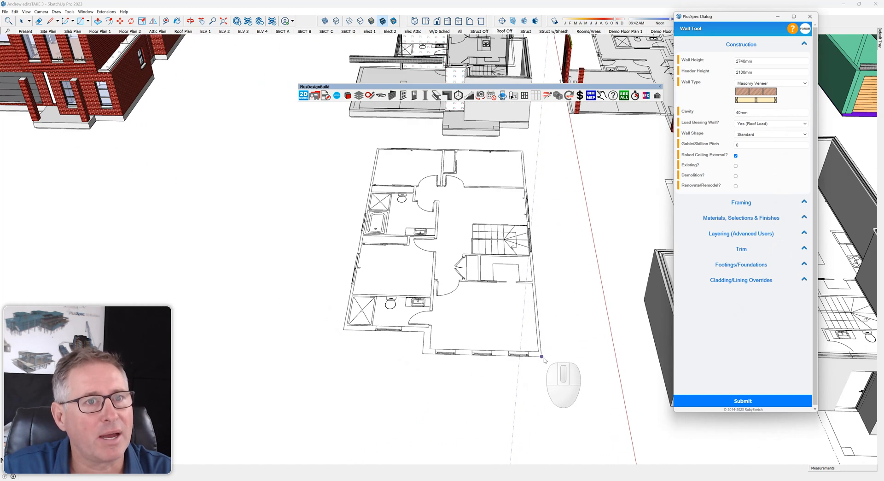
left_click(542, 356)
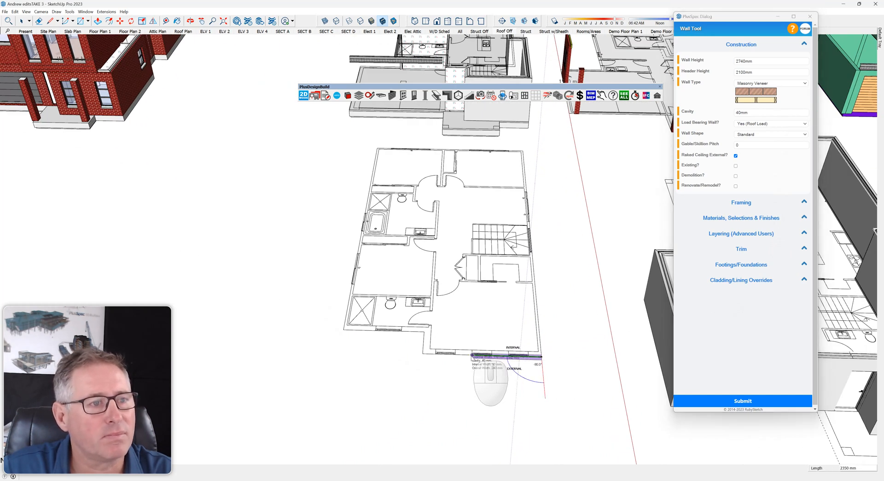
scroll(452, 358, "up", 5)
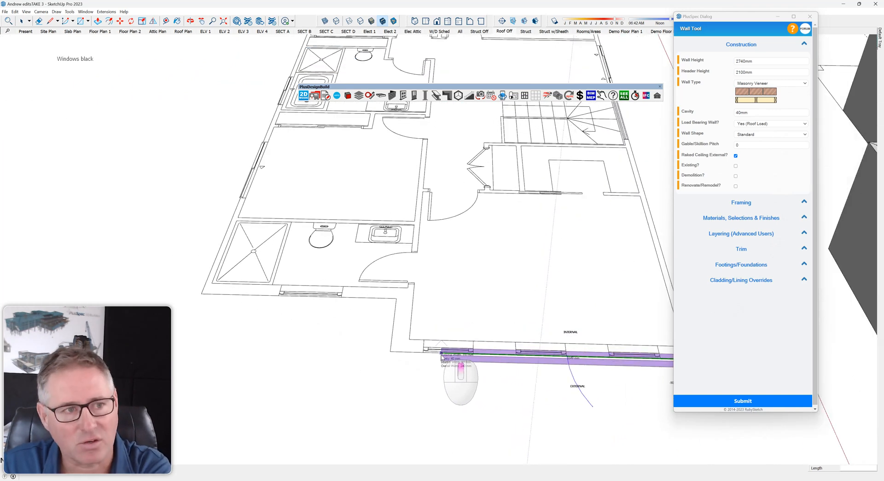
key("Right")
key("Right")
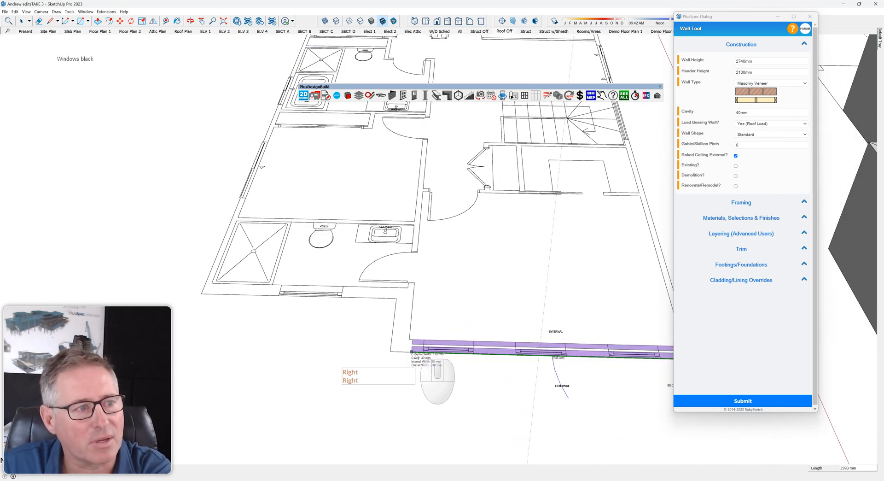
left_click(390, 352)
left_click(395, 298)
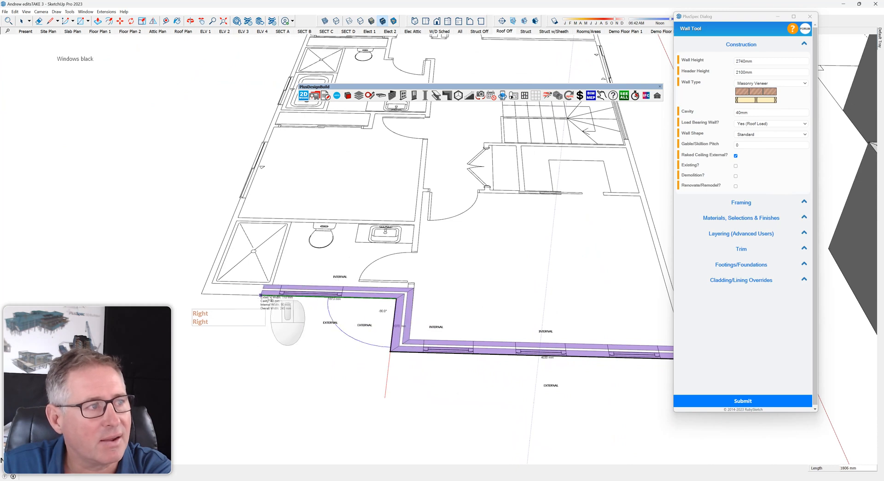
double_click(202, 293)
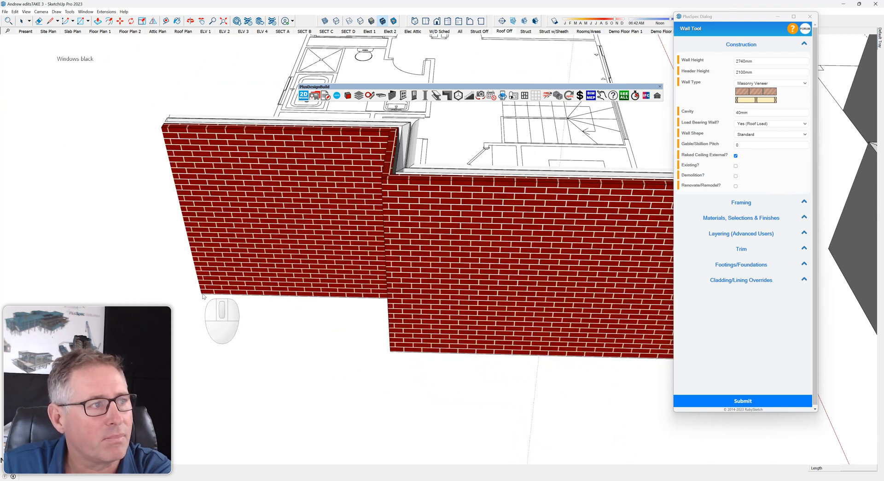
Set the wall type to Lightweight Framed with Cladding and show its materials, selections and finishes.
scroll(295, 328, "down", 5)
mouse_move(295, 328)
middle_mouse_down()
mouse_move(401, 348)
mouse_move(333, 365)
mouse_move(350, 364)
middle_mouse_up()
left_click(805, 83)
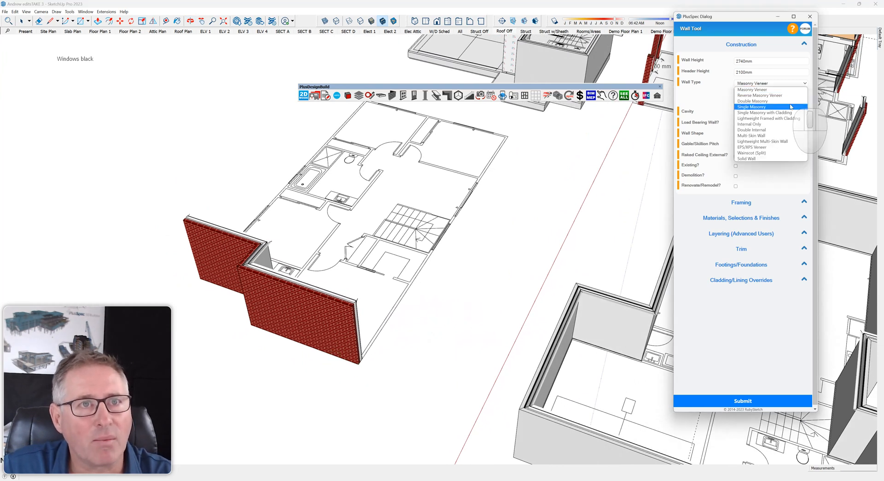
left_click(781, 119)
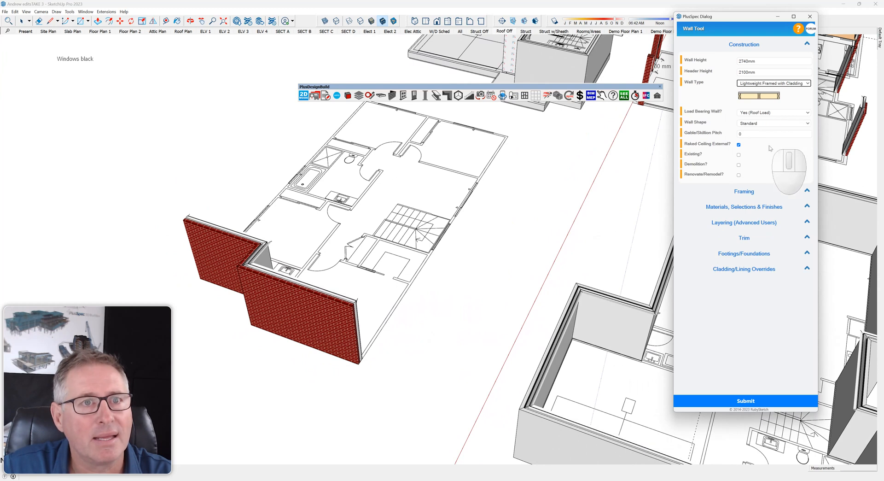
left_click(751, 207)
Start a framed wall at the shower-corner end of the brick front wall, and set its external battens to None.
middle_click_drag(313, 271, 402, 321)
scroll(571, 306, "up", 8)
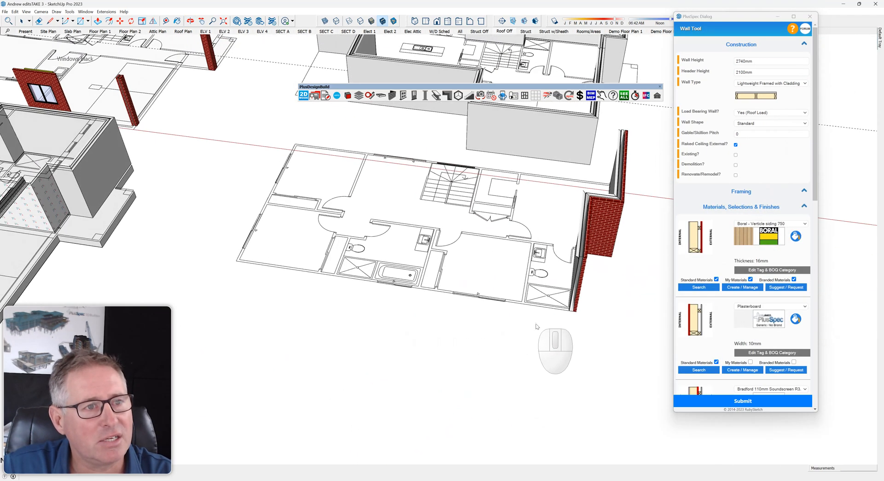
scroll(571, 305, "up", 6)
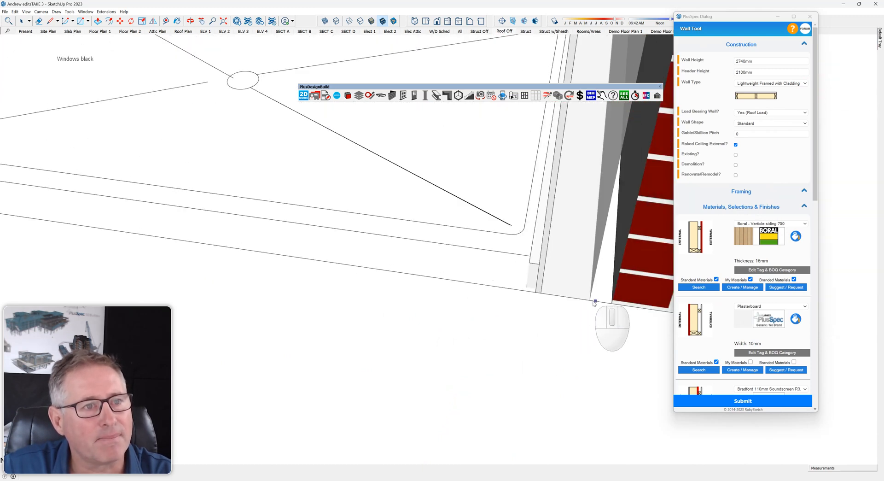
scroll(590, 301, "down", 5)
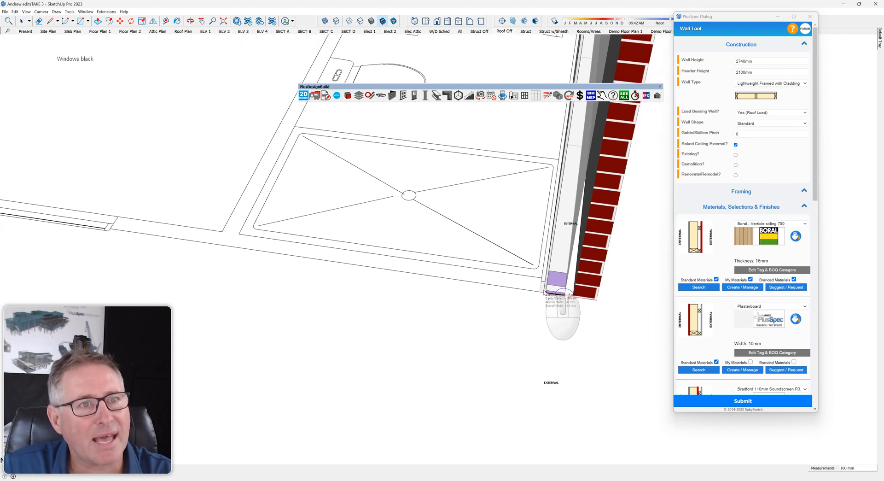
left_click(746, 194)
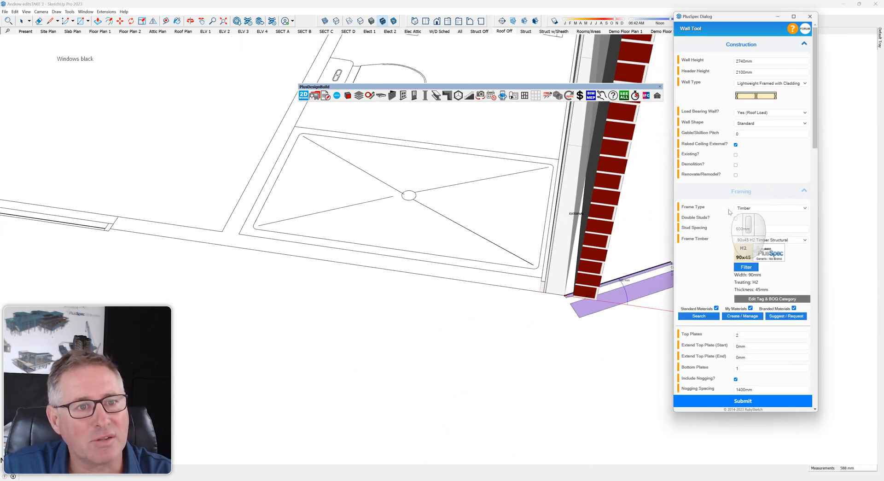
scroll(729, 212, "down", 3)
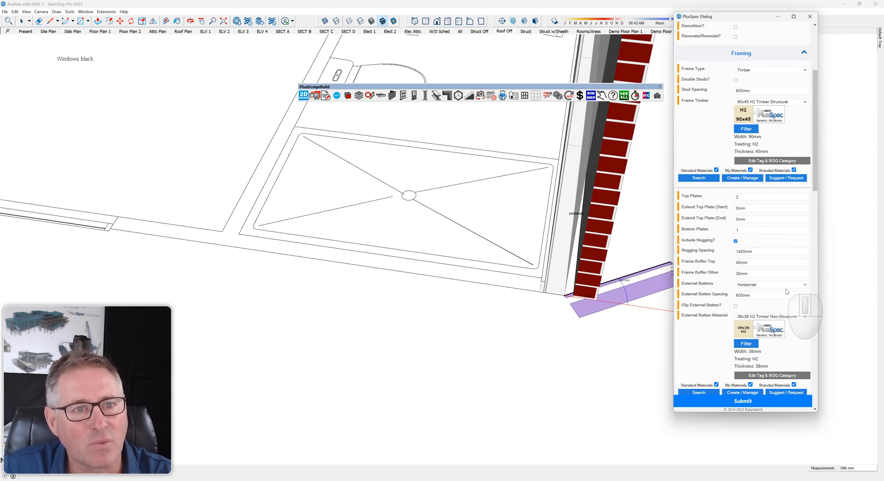
left_click(677, 283)
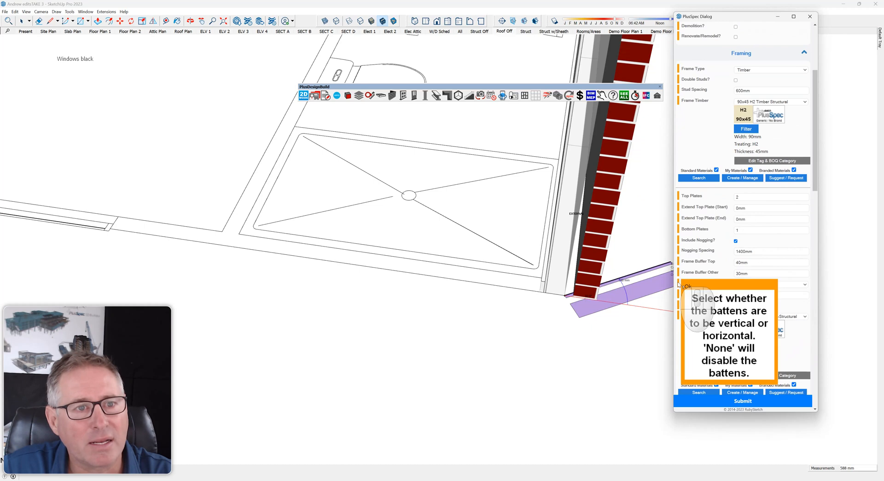
left_click(685, 286)
left_click(804, 285)
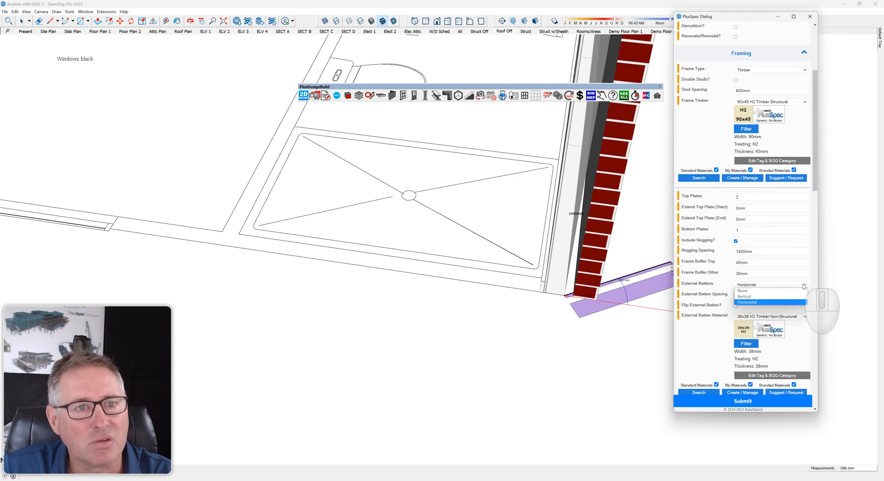
left_click(777, 291)
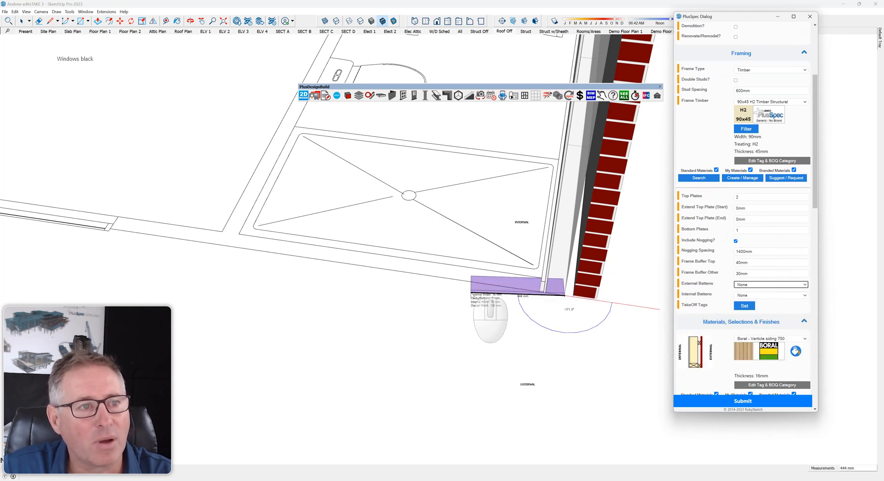
Run the lightweight framed walls along the bathroom side, the rear and the stair side, ending at the brick front wall.
scroll(496, 290, "down", 7)
middle_click_drag(340, 268, 536, 314)
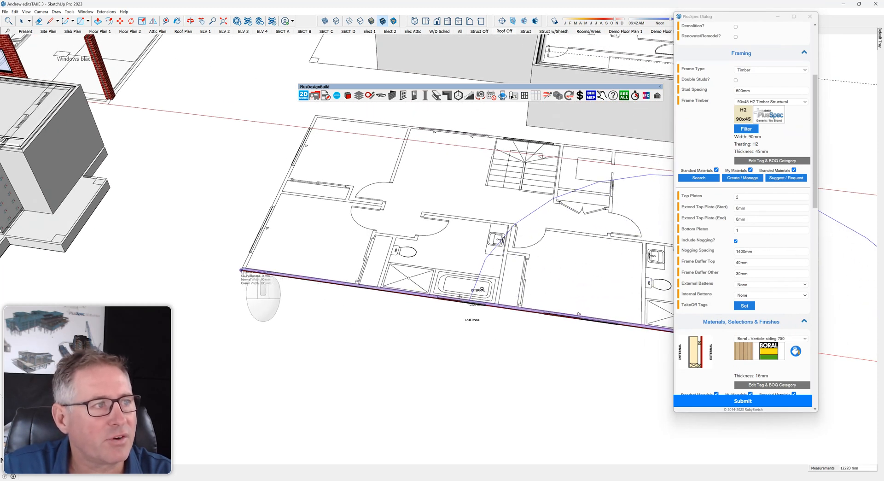
left_click(241, 270)
left_click(316, 115)
middle_click_drag(243, 123, 223, 221)
middle_click_drag(592, 252, 285, 270)
scroll(338, 290, "up", 8)
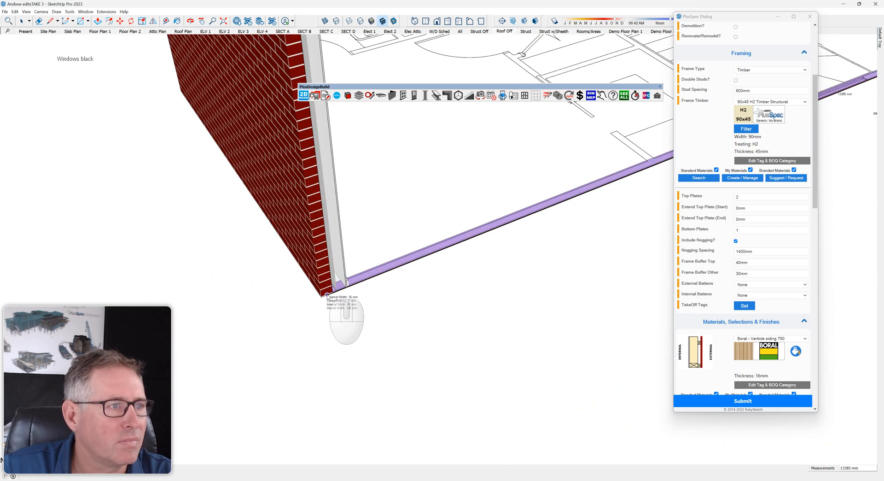
scroll(332, 294, "up", 3)
left_click(351, 280)
Try to create a roof from the upper-floor walls, starting from the clad wall on the stair side.
scroll(322, 299, "down", 8)
middle_click_drag(303, 313, 469, 292)
right_click(471, 294)
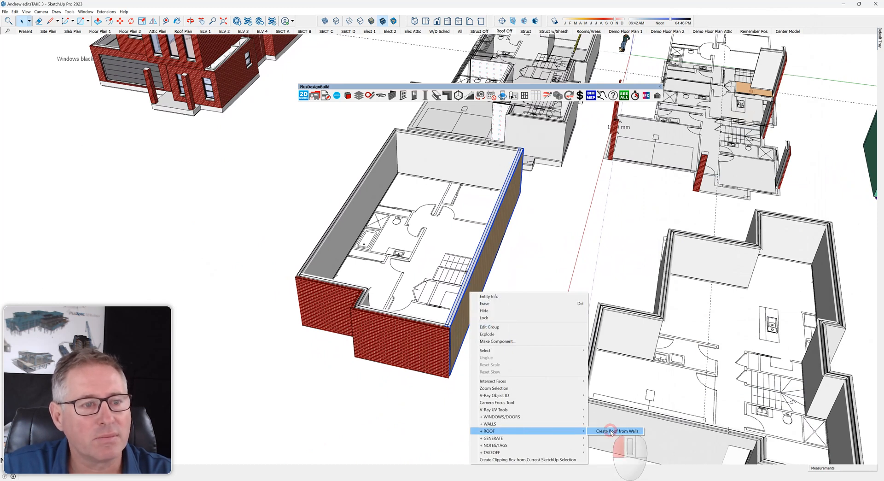
left_click(612, 431)
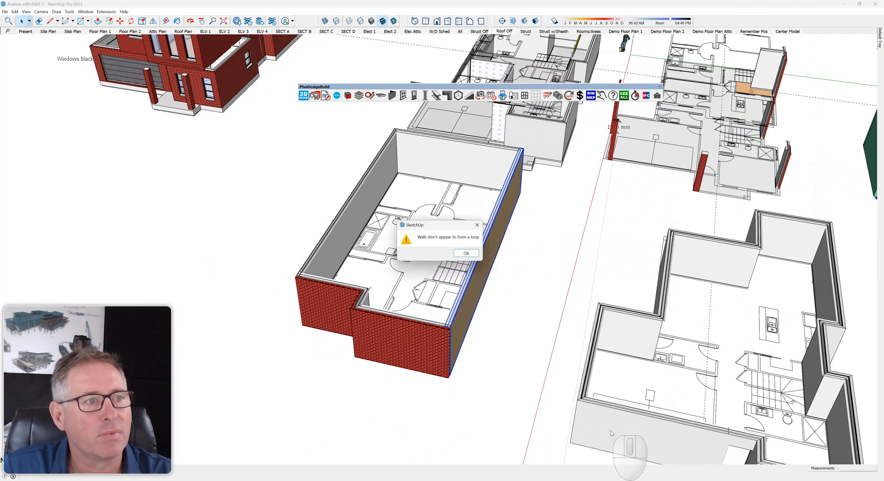
left_click(461, 255)
Show the Struct scene and draw a rectangle about 13.3 m by 6.9 m across the tops of the upper-floor wall frames.
middle_click_drag(378, 219, 345, 283)
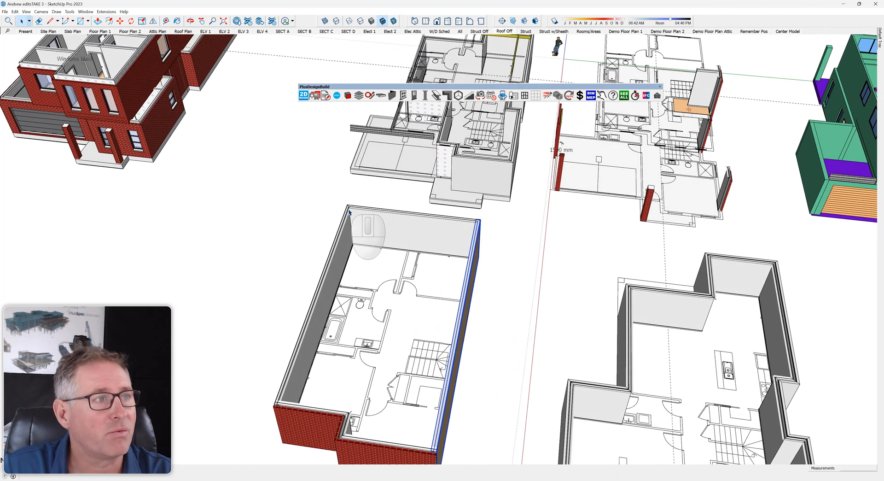
middle_click_drag(346, 216, 348, 211)
left_click(525, 31)
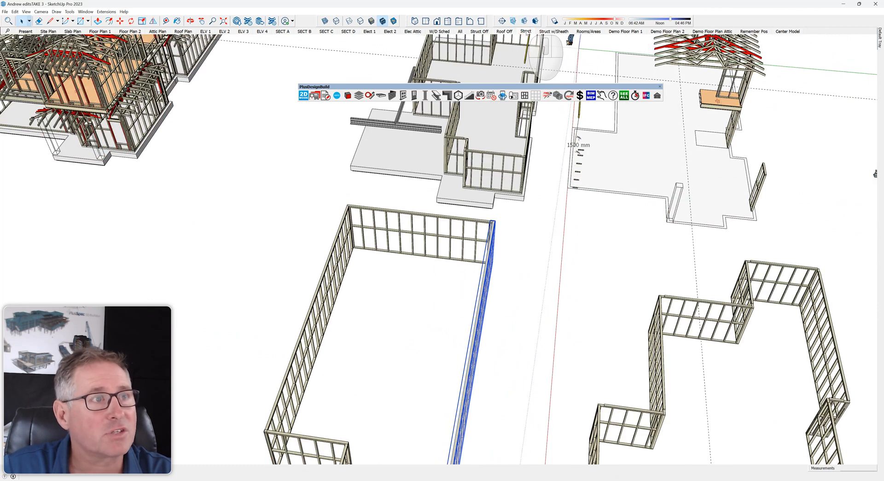
left_click(293, 184)
key("r")
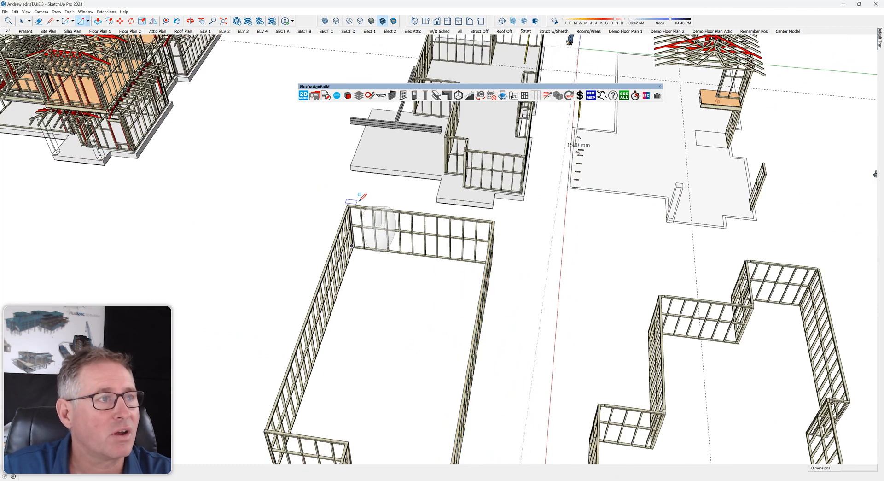
left_click(348, 204)
scroll(349, 204, "down", 3)
scroll(404, 326, "up", 3)
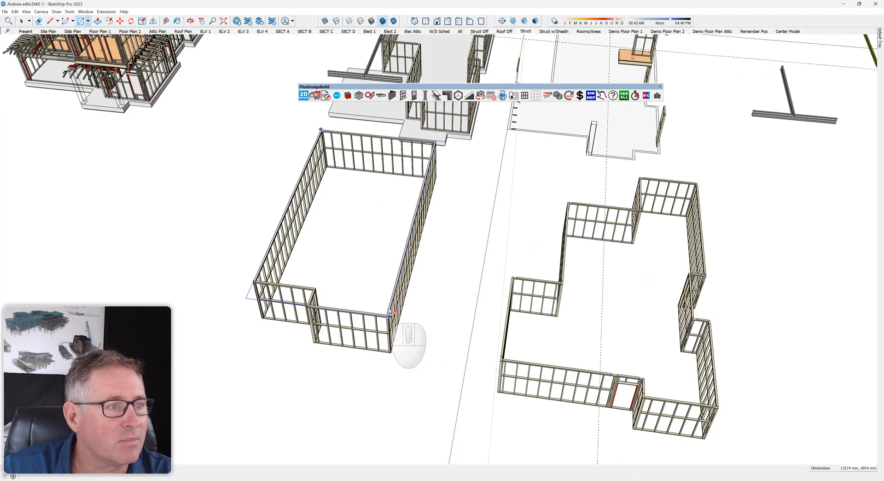
left_click(389, 316)
Split the front notch off the rectangle along the stepped wall frame and delete its surplus outer edges.
scroll(237, 293, "up", 5)
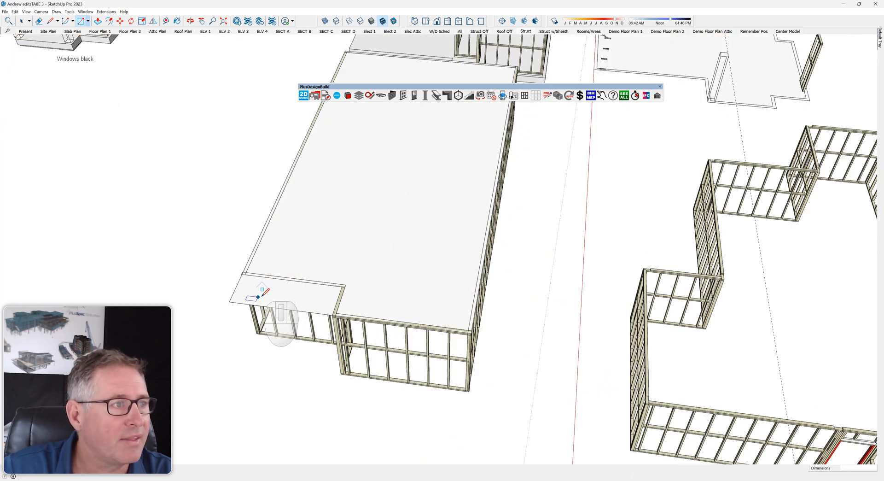
left_click(230, 302)
left_click(343, 283)
key("space")
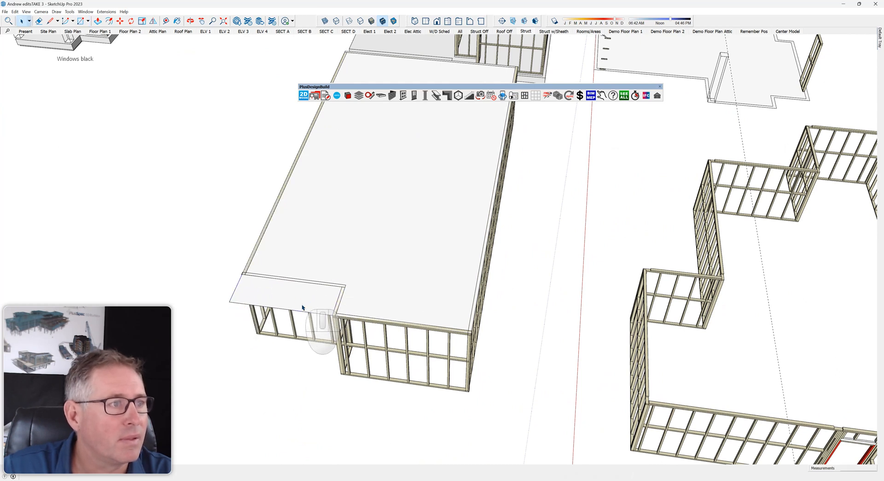
key("Delete")
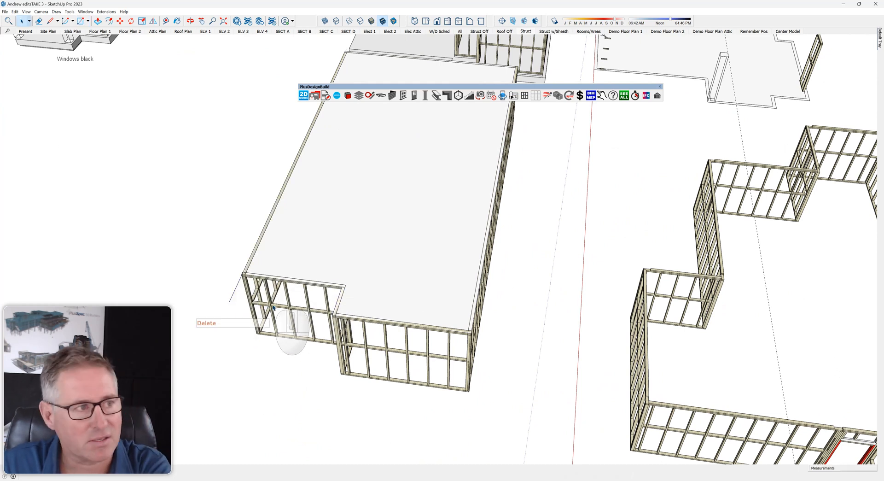
key("Delete")
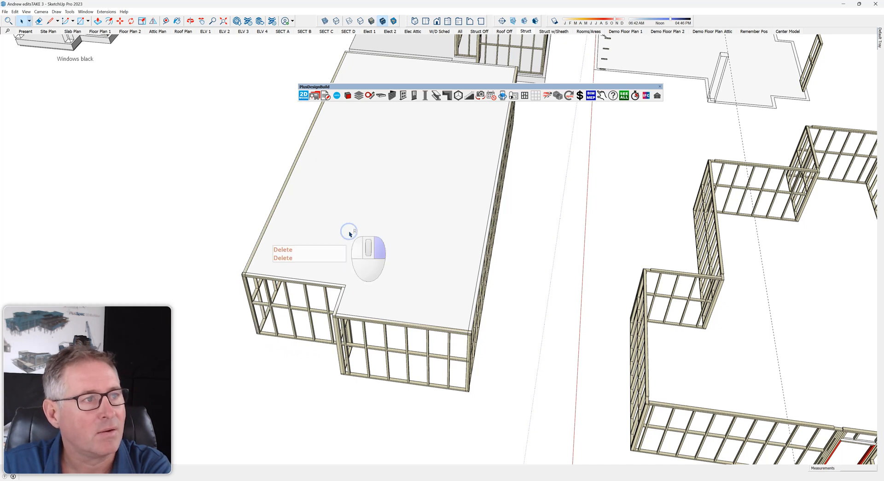
Create a metal hip roof with a 22.5-degree pitch and 600 mm boxed eaves from the trimmed face.
right_click(349, 231)
mouse_move(374, 391)
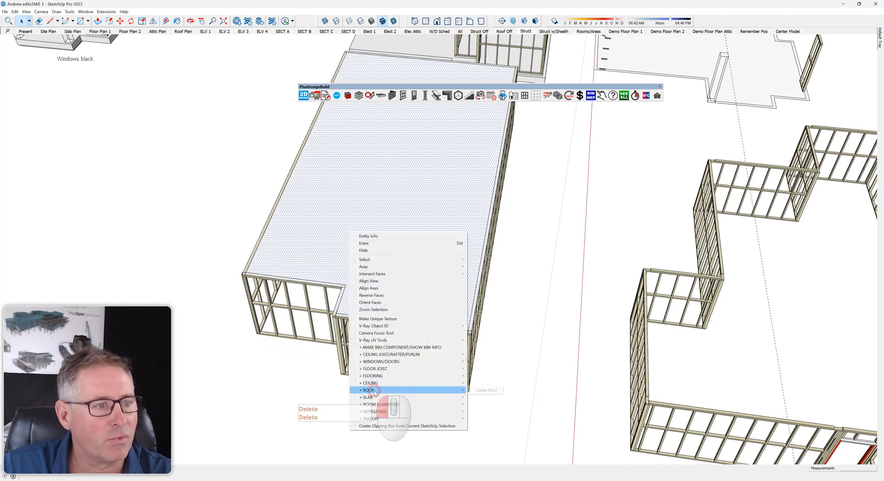
left_click(483, 390)
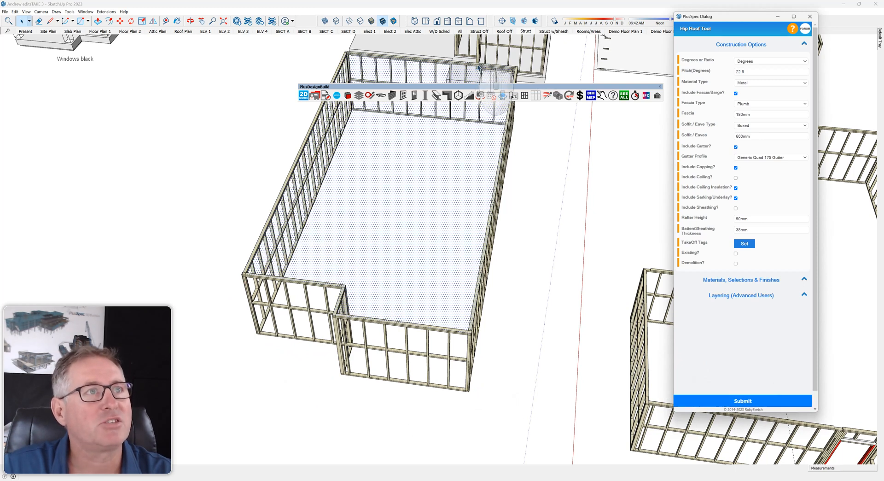
View the roofed upper floor from its front corner in the All scene, and bring up the Struct scene to check its framing.
left_click(460, 32)
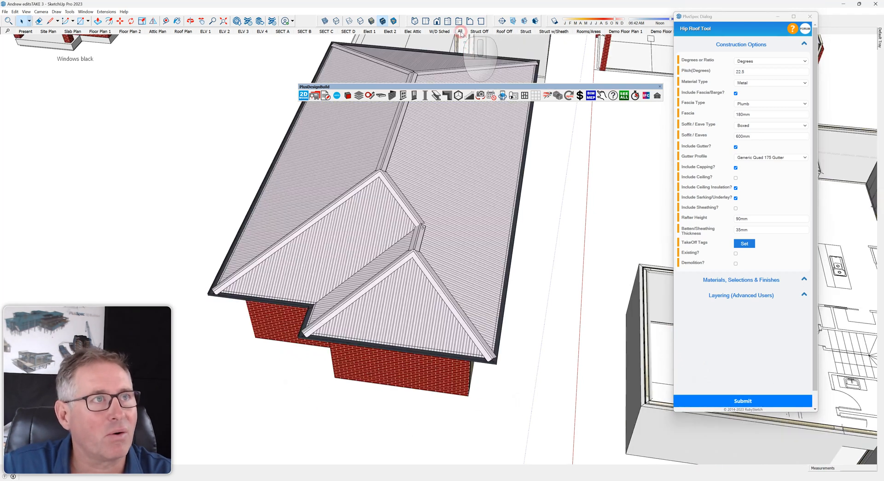
middle_click_drag(432, 306, 454, 331)
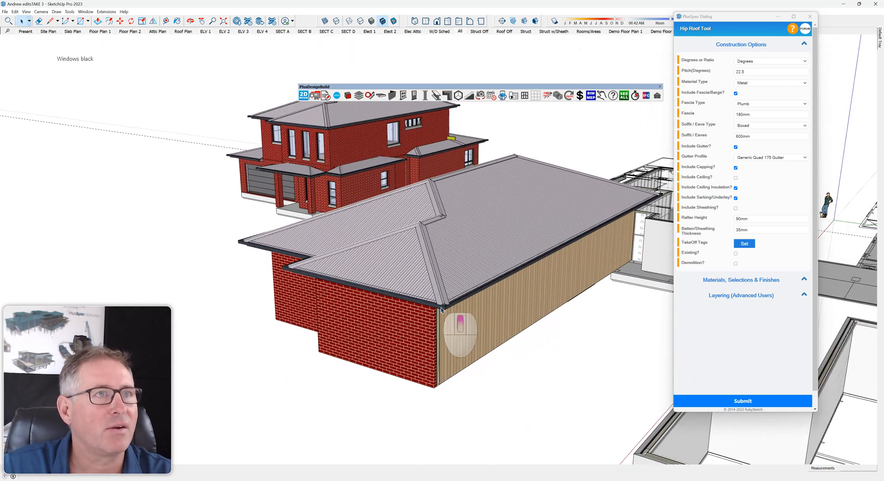
left_click(526, 32)
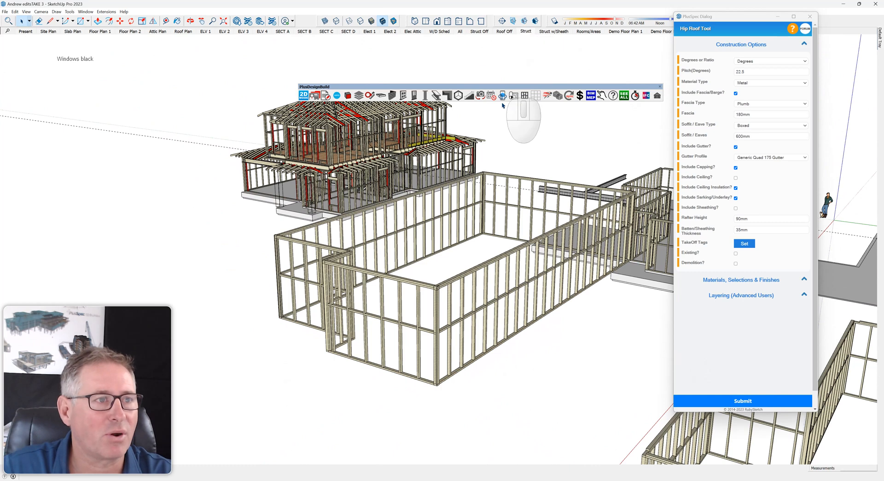
Bring up the wall settings for the front wall frame of the redrawn upper floor and review its Framing options.
scroll(422, 309, "up", 5)
left_click(392, 326)
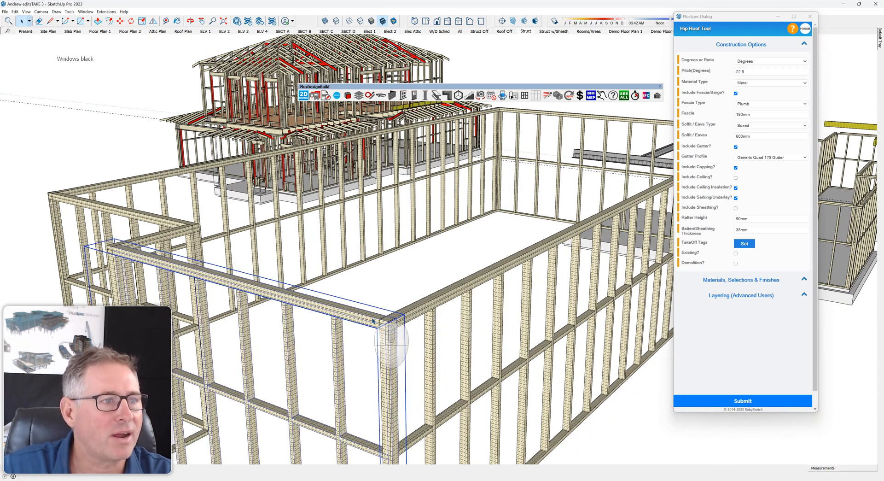
middle_click_drag(351, 318, 415, 329)
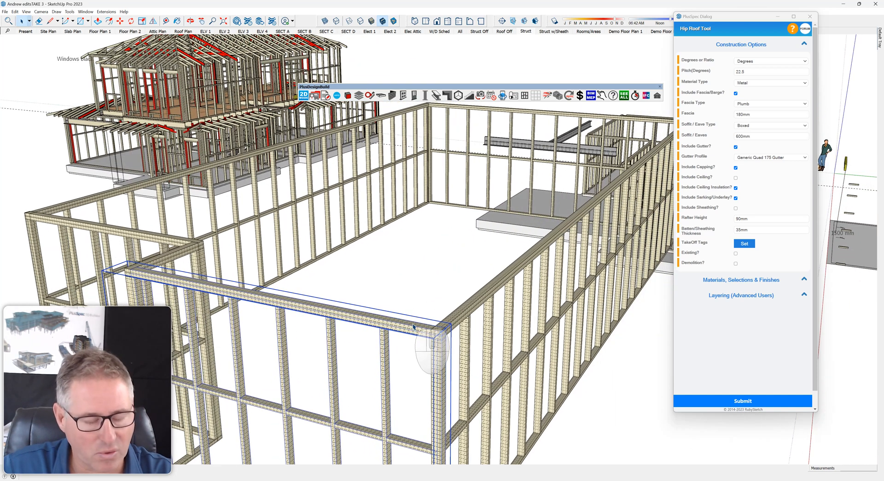
key("e")
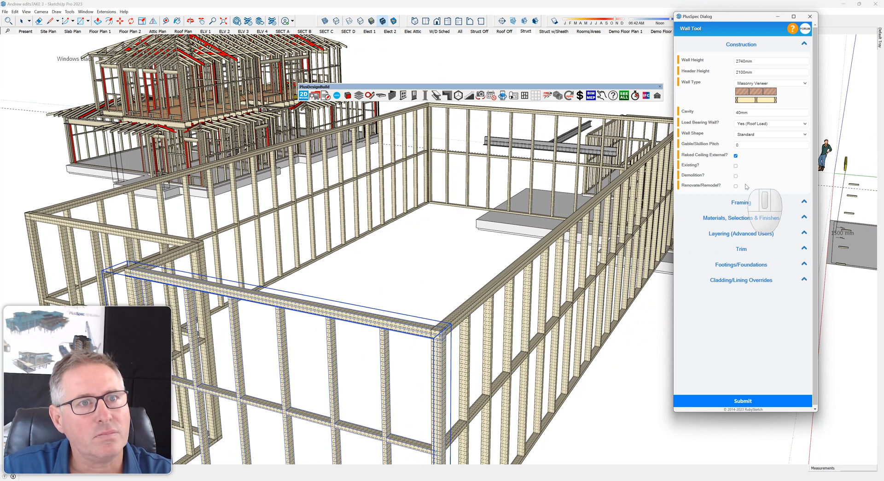
left_click(740, 199)
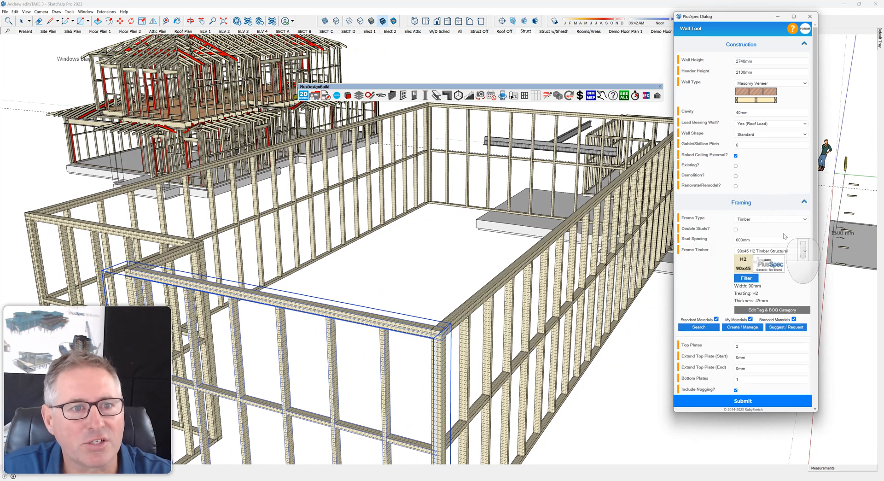
scroll(785, 236, "down", 1)
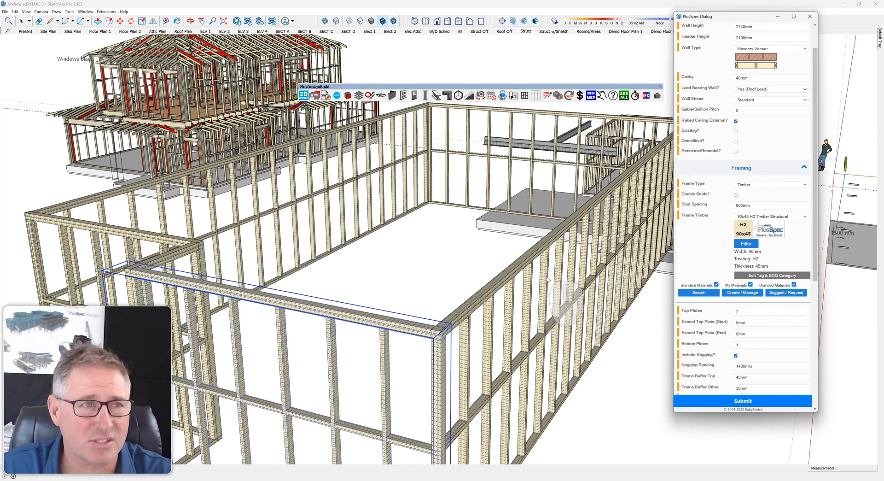
scroll(548, 278, "down", 5)
Inspect the completed two-storey house's framing, show it in the All scene, and close the wall and roof settings.
scroll(381, 343, "down", 8)
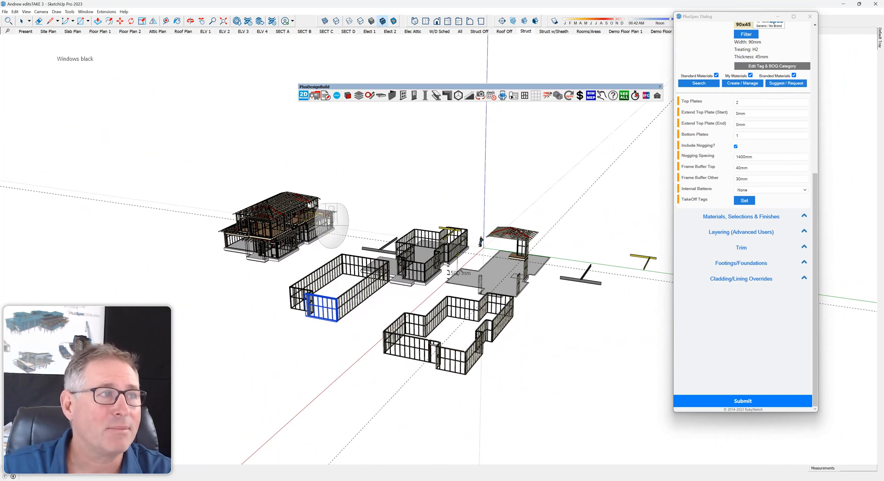
scroll(266, 227, "up", 5)
scroll(266, 226, "up", 4)
middle_click_drag(266, 226, 514, 229)
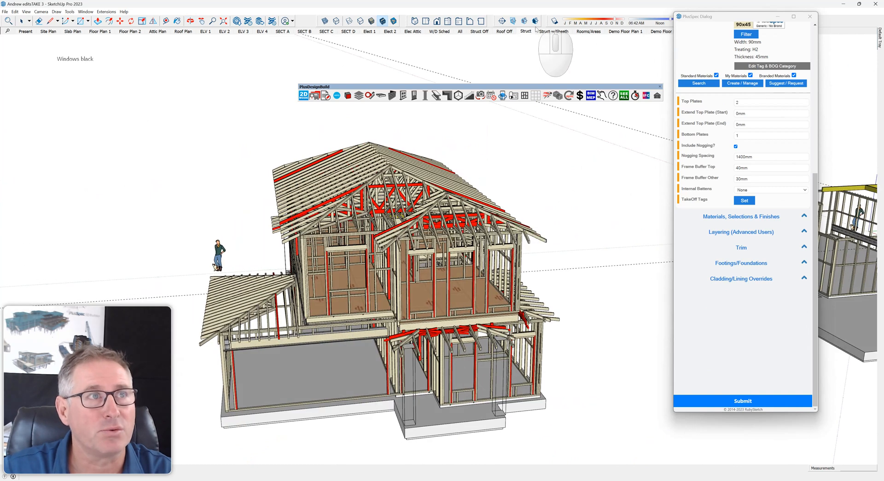
left_click(460, 32)
scroll(286, 355, "down", 5)
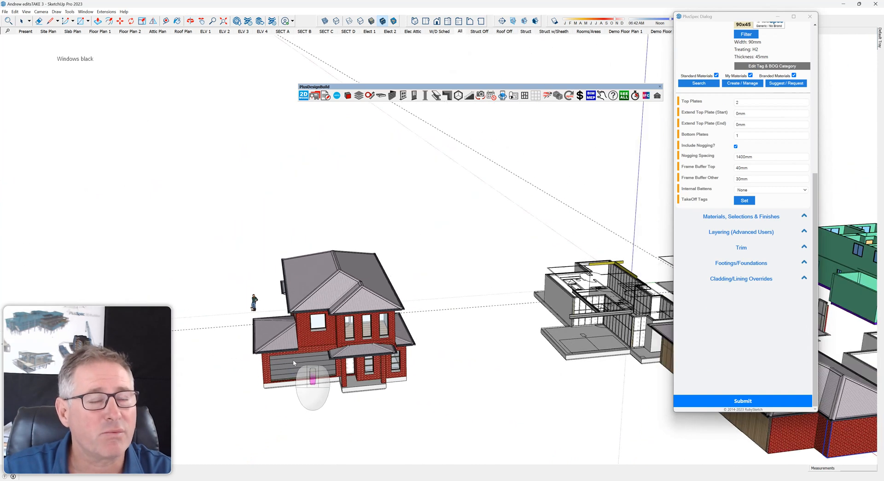
left_click(811, 16)
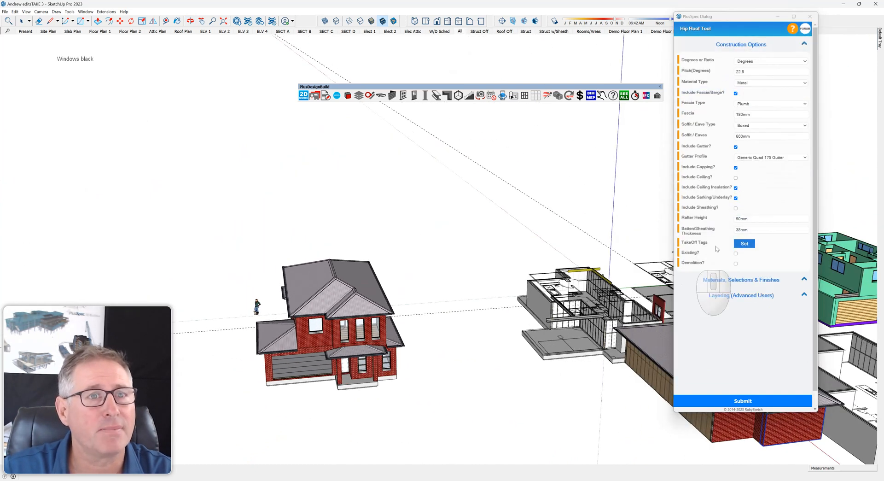
left_click(810, 16)
Examine the green two-storey model from its front corner and compare it with the other models on the site.
middle_click_drag(721, 315, 628, 404)
scroll(661, 385, "up", 6)
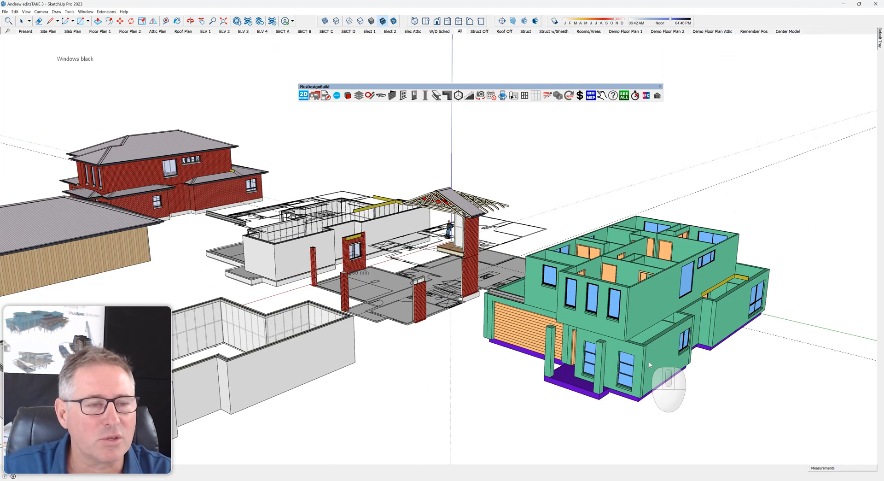
scroll(640, 350, "up", 3)
middle_click_drag(644, 351, 546, 338)
scroll(417, 307, "down", 2)
scroll(417, 307, "down", 3)
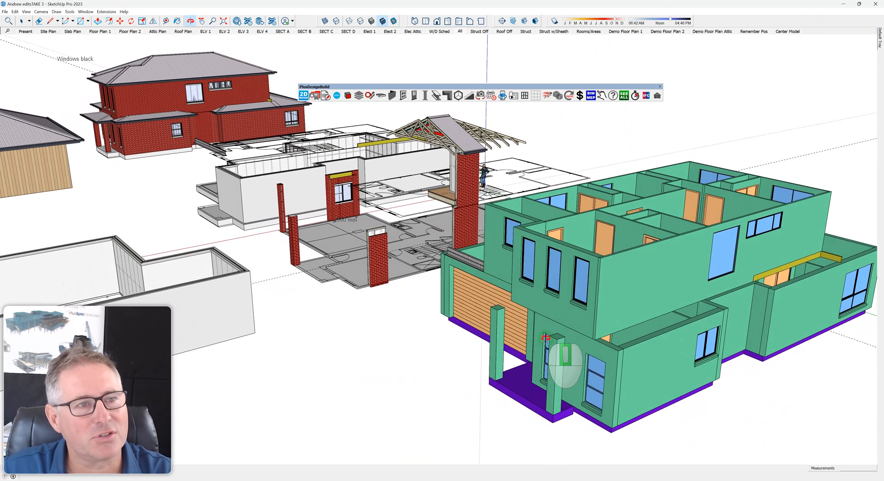
middle_click_drag(546, 337, 650, 336)
scroll(650, 335, "down", 4)
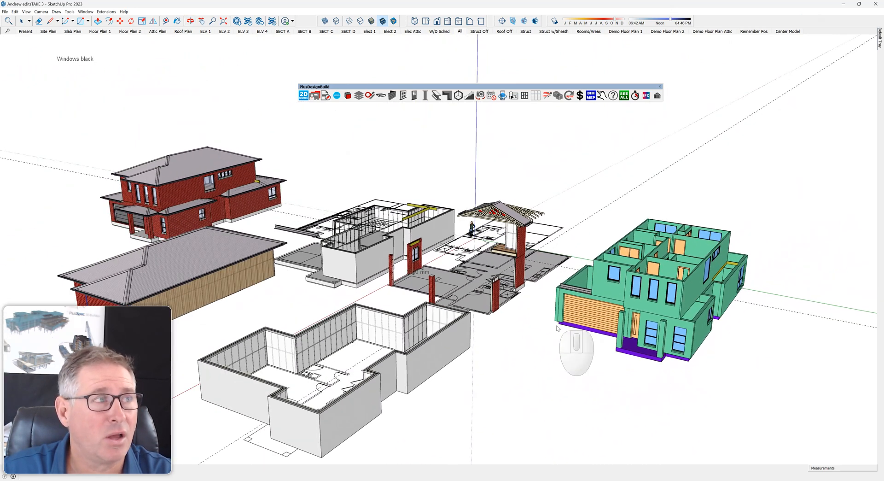
middle_click_drag(627, 290, 846, 345, "shift")
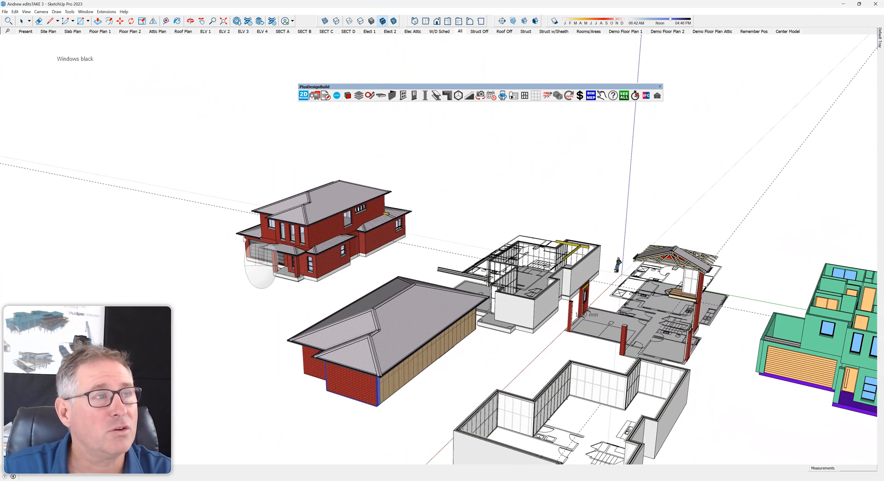
Look over the ELV 1 scene, and reframe ELV 2 on the completed house's garage-side front elevation and update that scene.
left_click(207, 32)
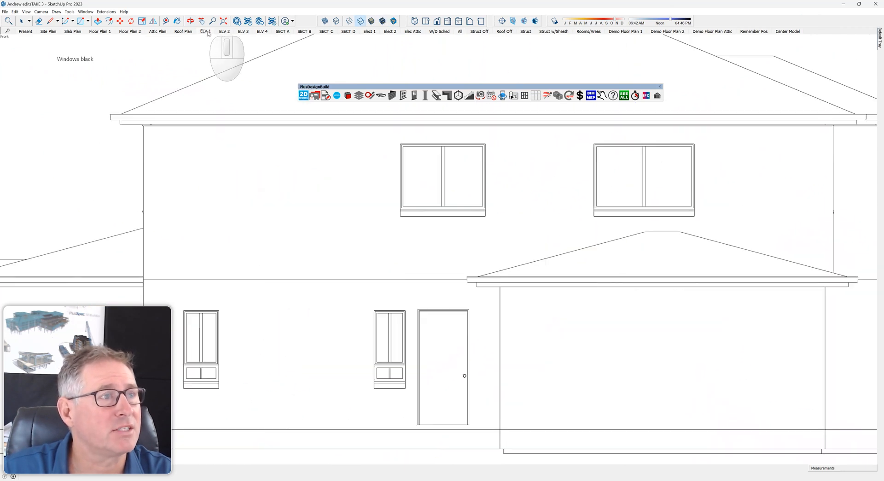
middle_click_drag(609, 311, 550, 304)
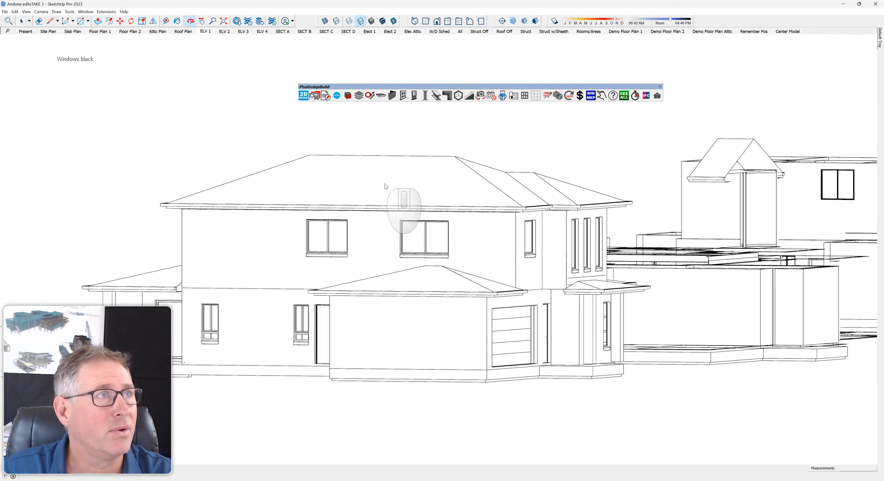
left_click(225, 31)
scroll(583, 286, "down", 4)
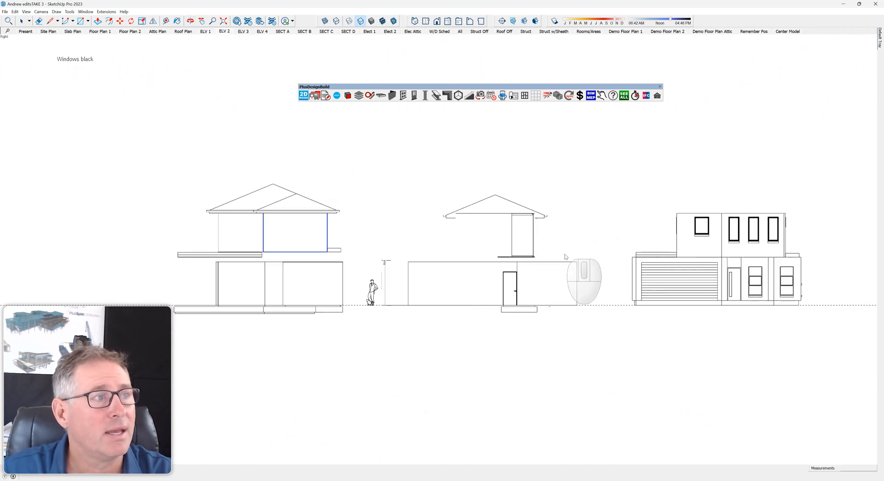
scroll(447, 152, "down", 3)
scroll(410, 184, "down", 3)
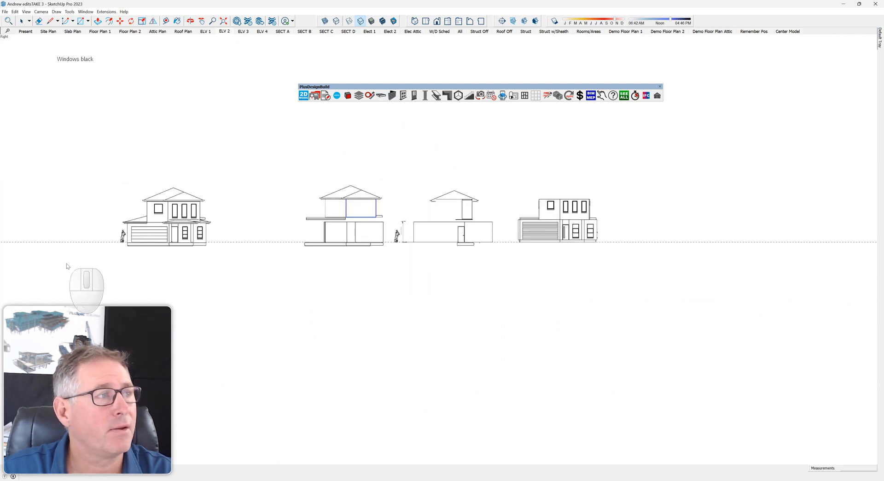
scroll(93, 237, "up", 1)
scroll(92, 238, "up", 2)
scroll(125, 162, "up", 4)
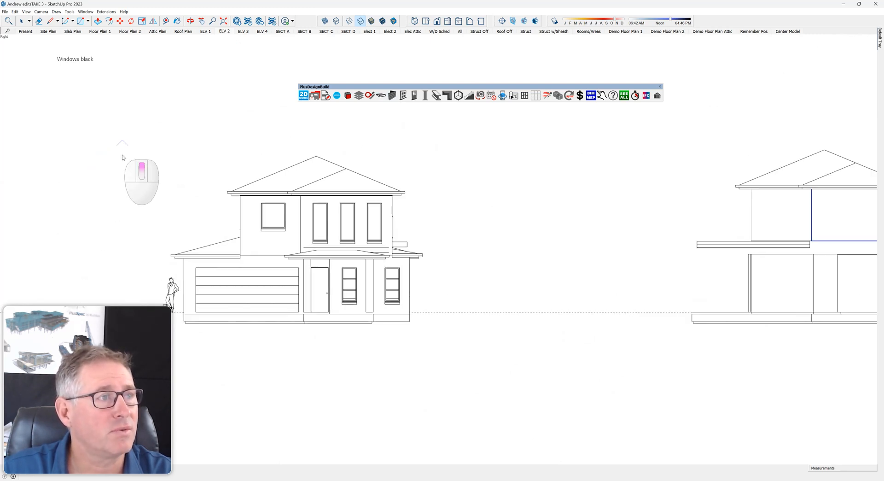
scroll(141, 180, "up", 2)
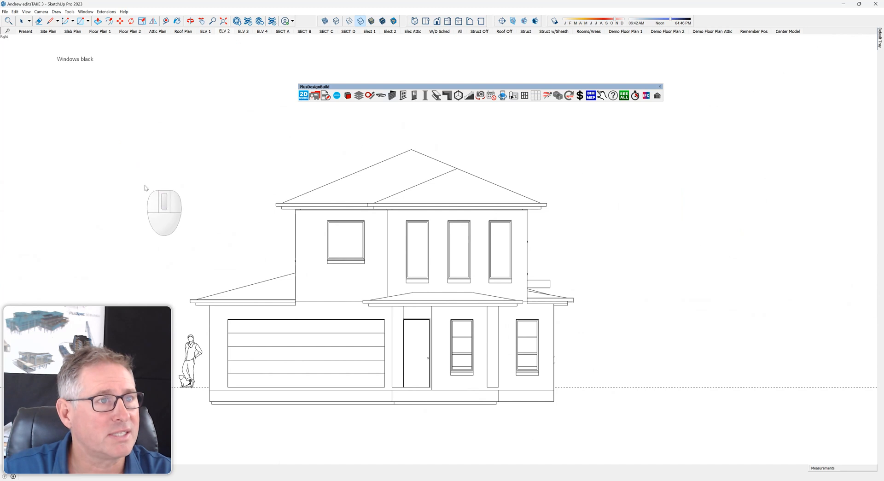
right_click(226, 32)
left_click(252, 56)
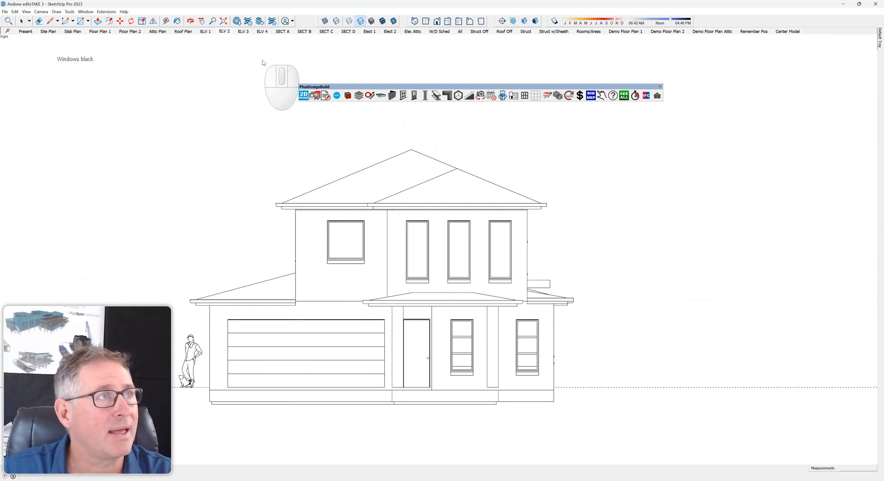
Recall the updated ELV 2 scene and inspect the house's side wall, upper windows and lower roofs in 3D.
left_click(209, 35)
left_click(225, 32)
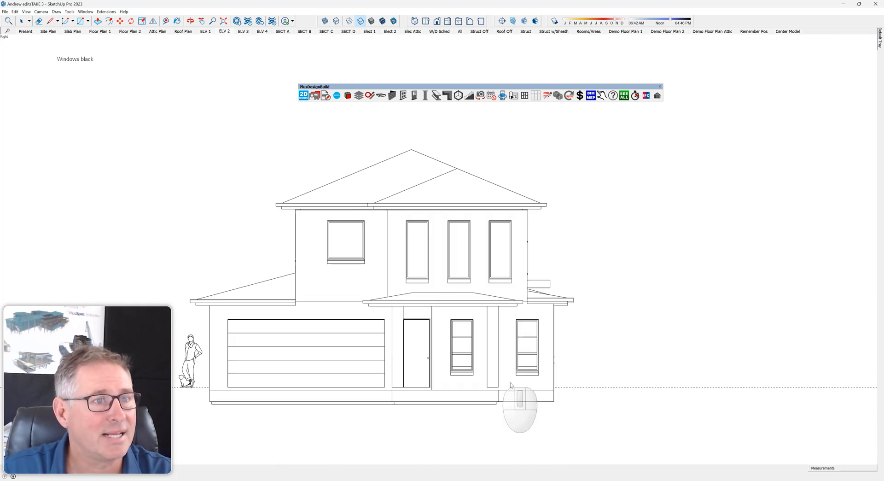
middle_click_drag(513, 323, 233, 408)
scroll(675, 298, "up", 3)
scroll(676, 298, "up", 3)
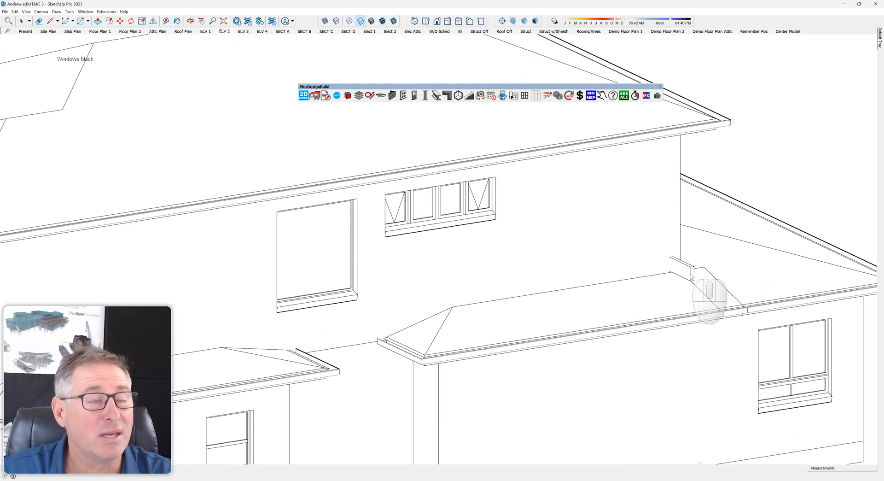
scroll(691, 276, "down", 5)
Show the ELV 3 scene and hide all the models standing beside the completed house.
left_click(243, 32)
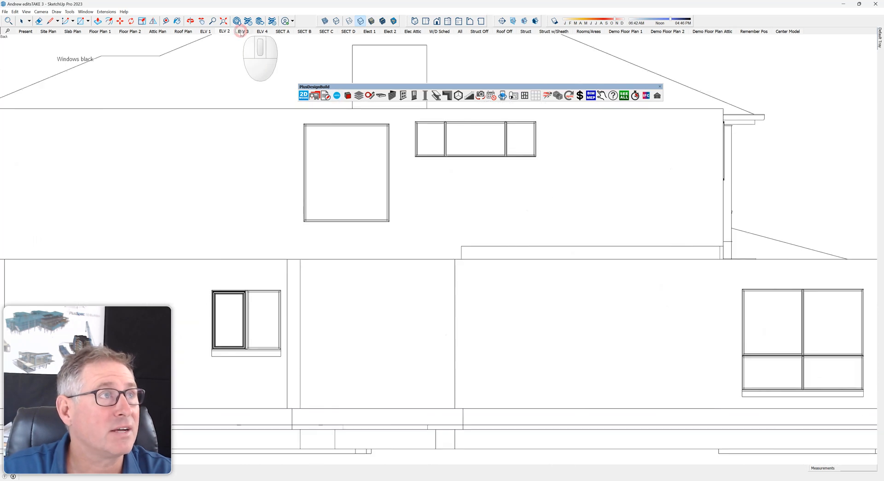
scroll(497, 319, "down", 5)
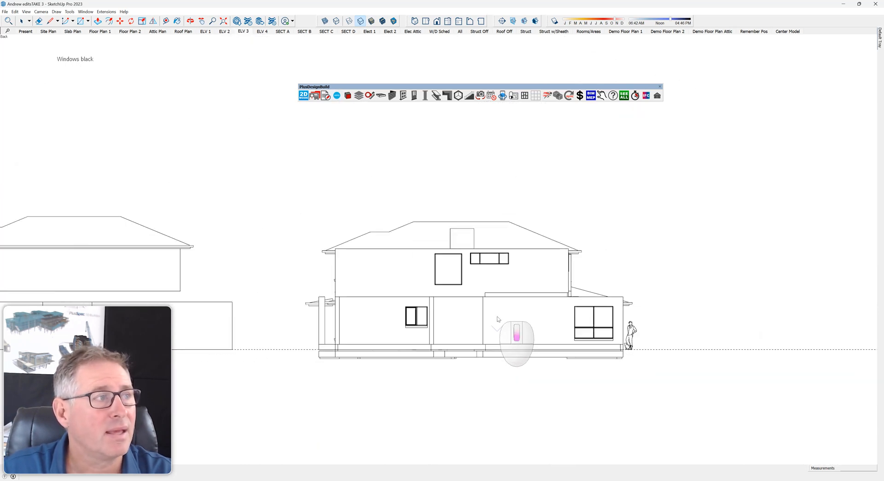
middle_click_drag(474, 228, 795, 355)
left_click_drag(747, 374, 466, 190)
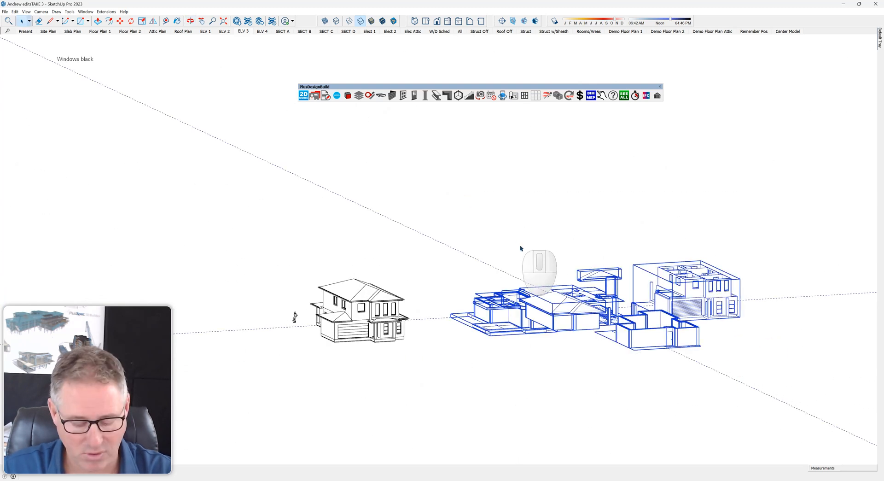
right_click(560, 317)
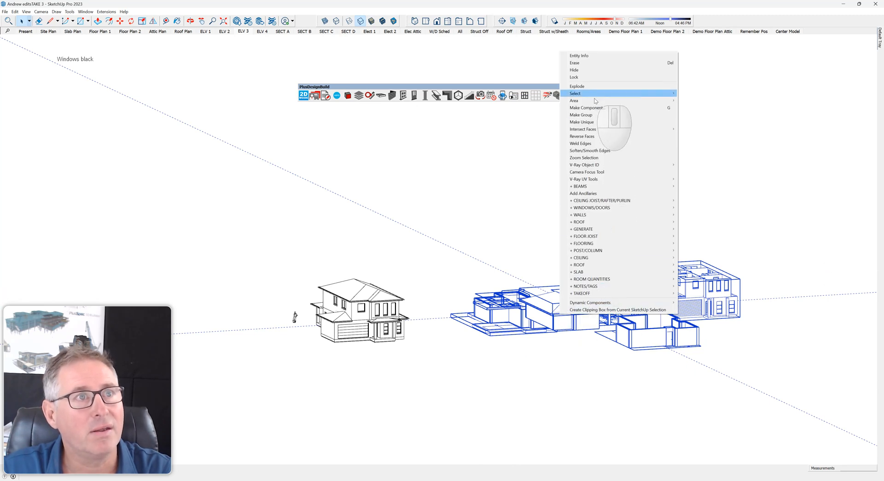
left_click(587, 74)
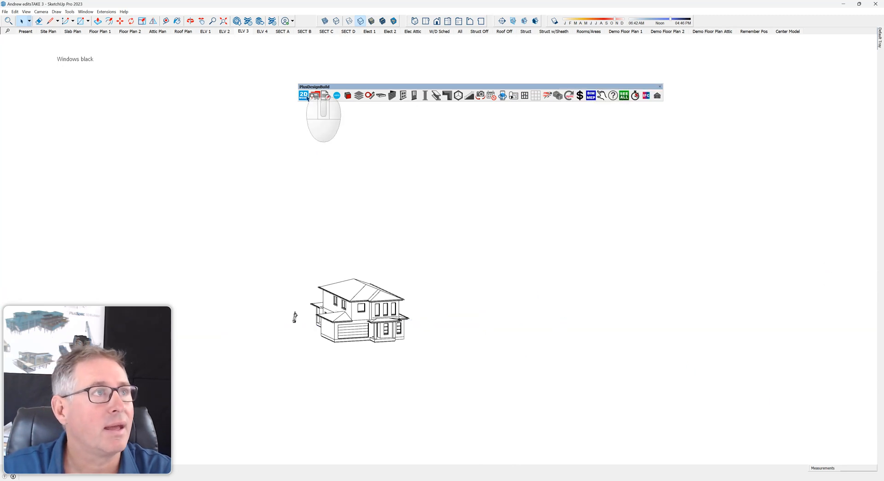
Set the Back view framed on the completed house and update the ELV 3 scene with it.
left_click(459, 21)
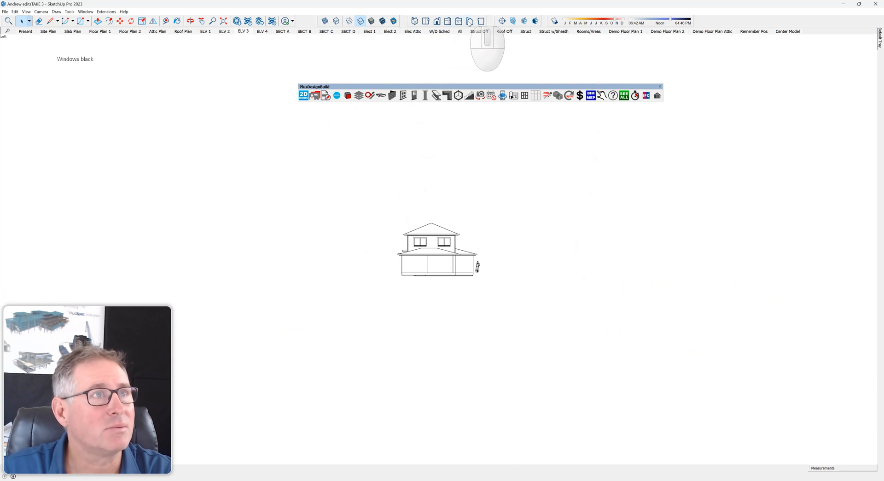
left_click(469, 21)
scroll(432, 243, "up", 6)
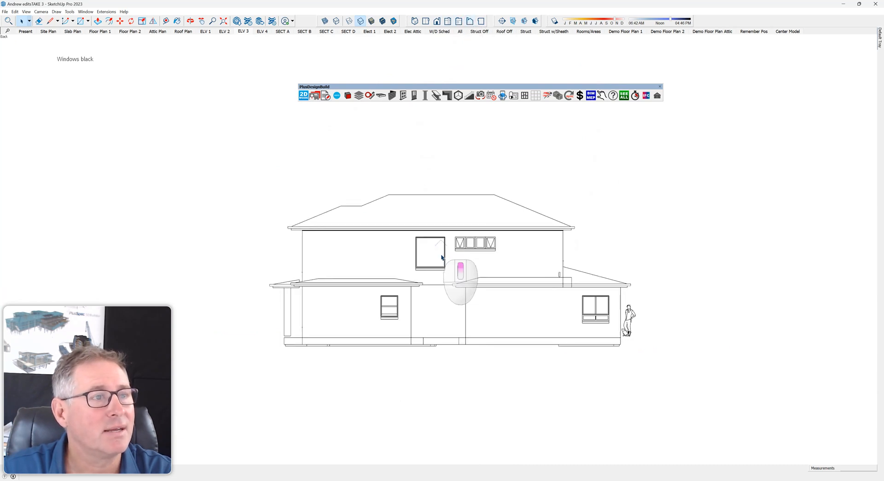
right_click(244, 32)
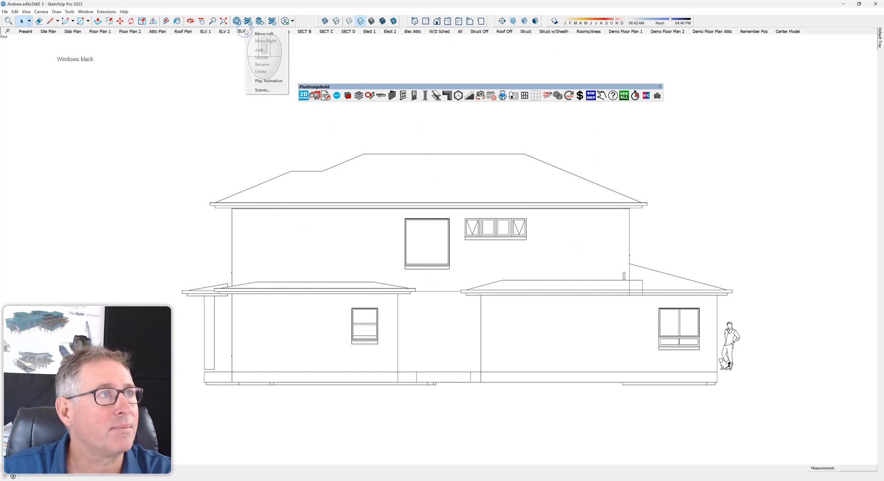
left_click(261, 50)
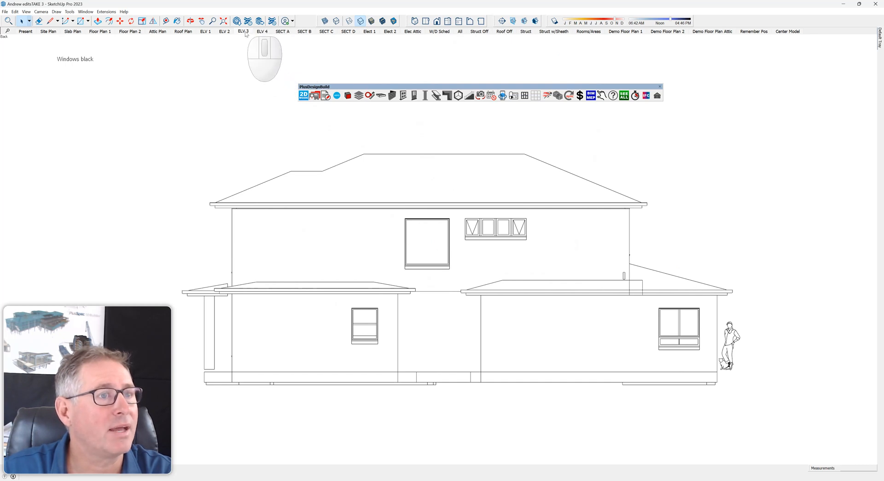
Check the ELV 2 scene, and reframe ELV 1 to fit the whole house elevation and update that scene.
left_click(224, 32)
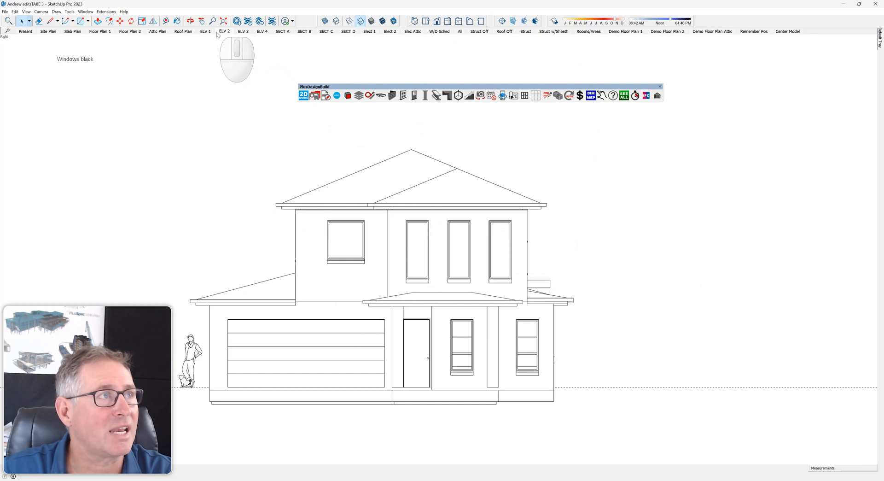
left_click(205, 31)
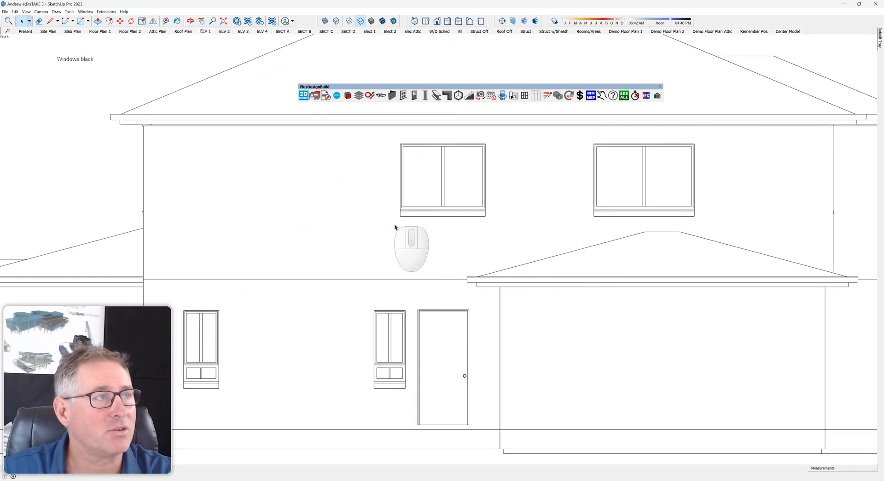
scroll(401, 231, "down", 5)
scroll(401, 231, "down", 3)
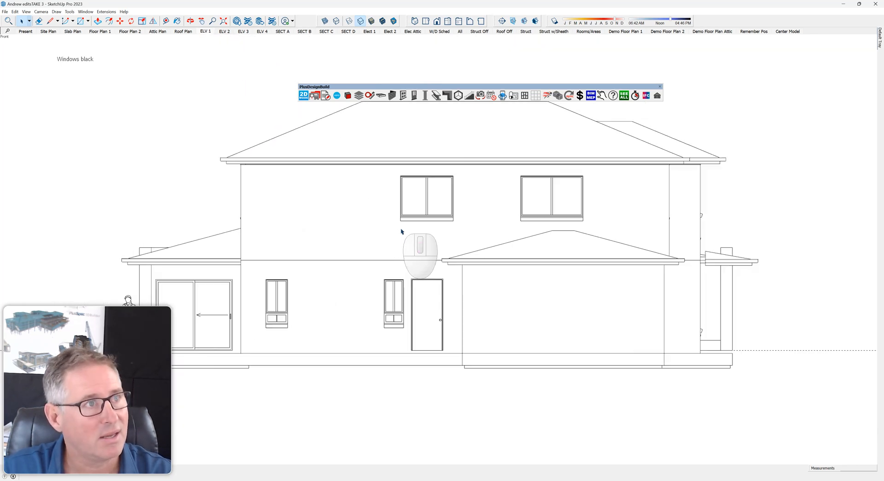
right_click(202, 34)
left_click(219, 57)
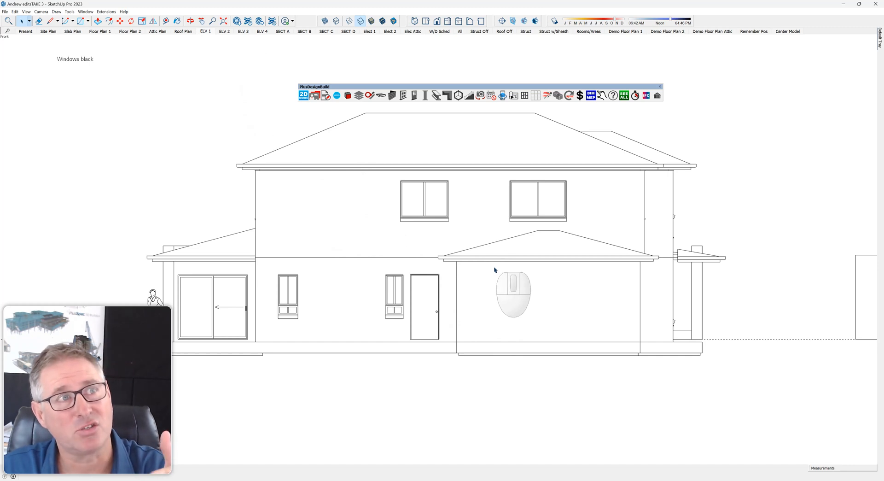
Examine the two-storey house's roofs, side wall and front porch in the hidden-line 3D view.
middle_click_drag(494, 267, 596, 288)
scroll(598, 289, "up", 6)
scroll(577, 289, "down", 2)
scroll(576, 319, "down", 6)
scroll(663, 327, "down", 8)
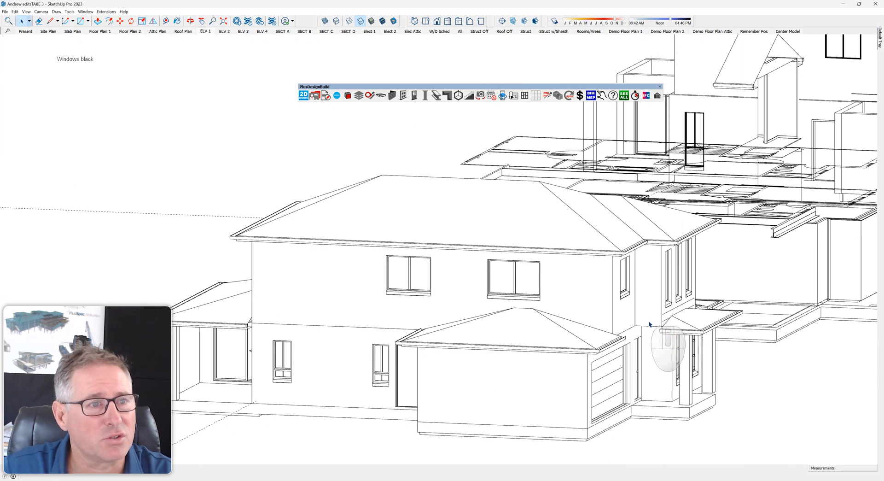
middle_click_drag(661, 325, 663, 357)
scroll(666, 354, "up", 2)
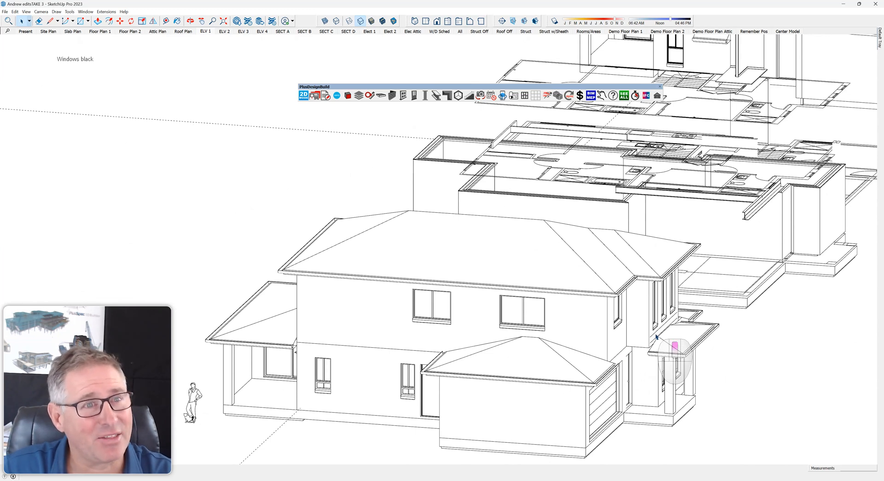
scroll(656, 337, "up", 2)
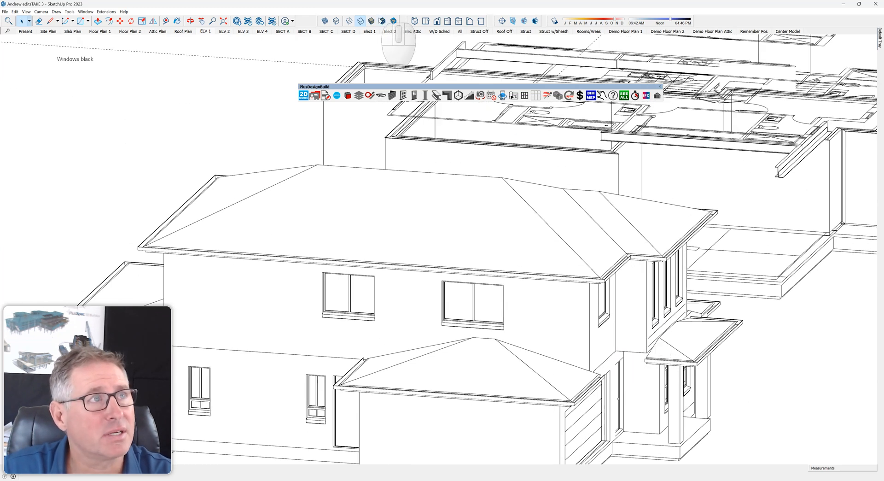
Switch the display style to Shaded With Textures and inspect the brick house's front and roofs alongside the neighbouring models.
left_click(381, 21)
scroll(592, 355, "down", 3)
mouse_move(544, 373)
middle_mouse_down()
mouse_move(567, 291)
mouse_move(290, 272)
mouse_move(345, 296)
middle_mouse_up()
scroll(391, 309, "down", 5)
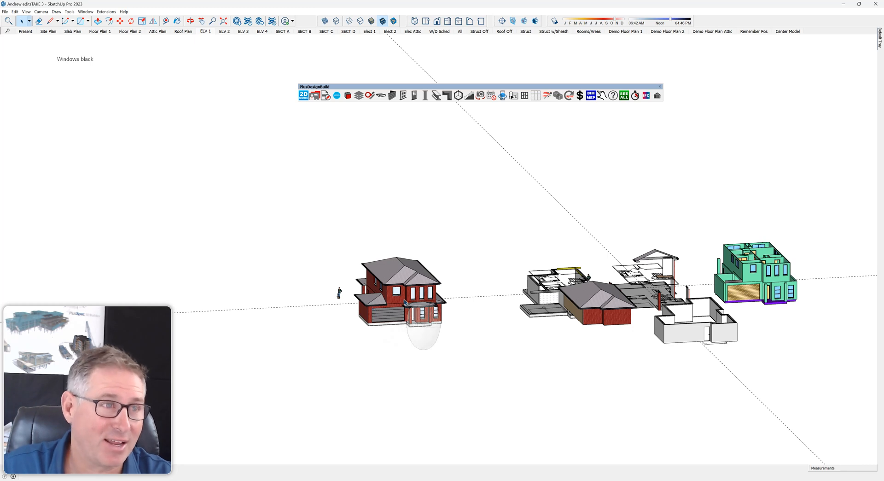
scroll(405, 304, "up", 5)
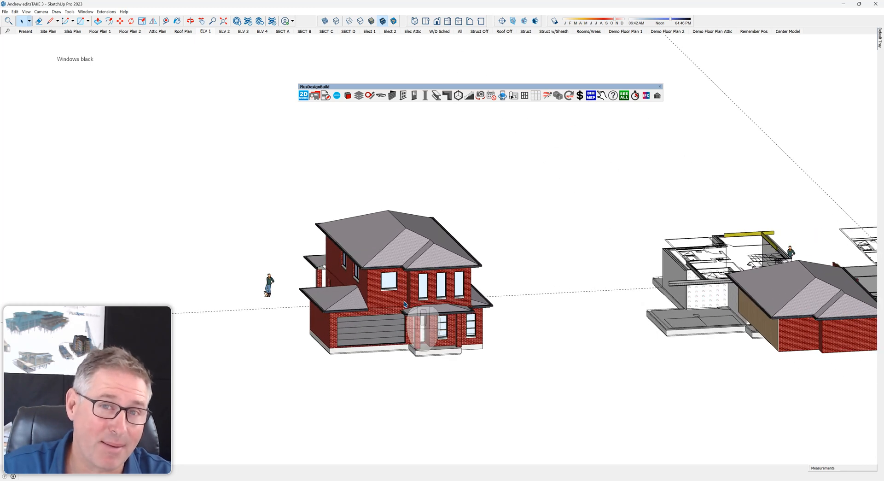
scroll(405, 304, "up", 4)
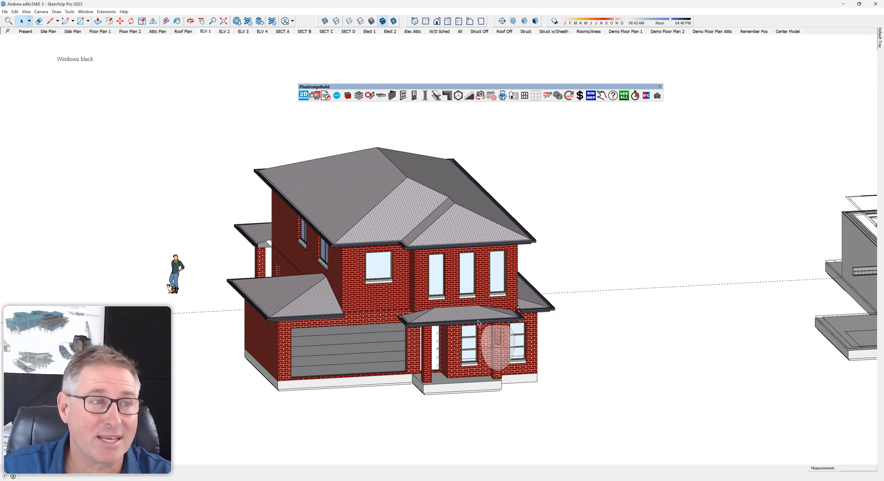
scroll(423, 338, "down", 3)
scroll(423, 338, "down", 3)
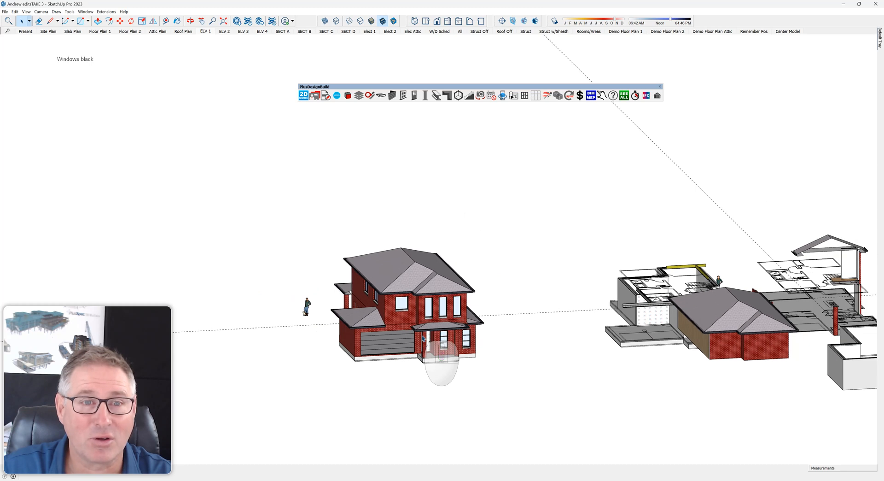